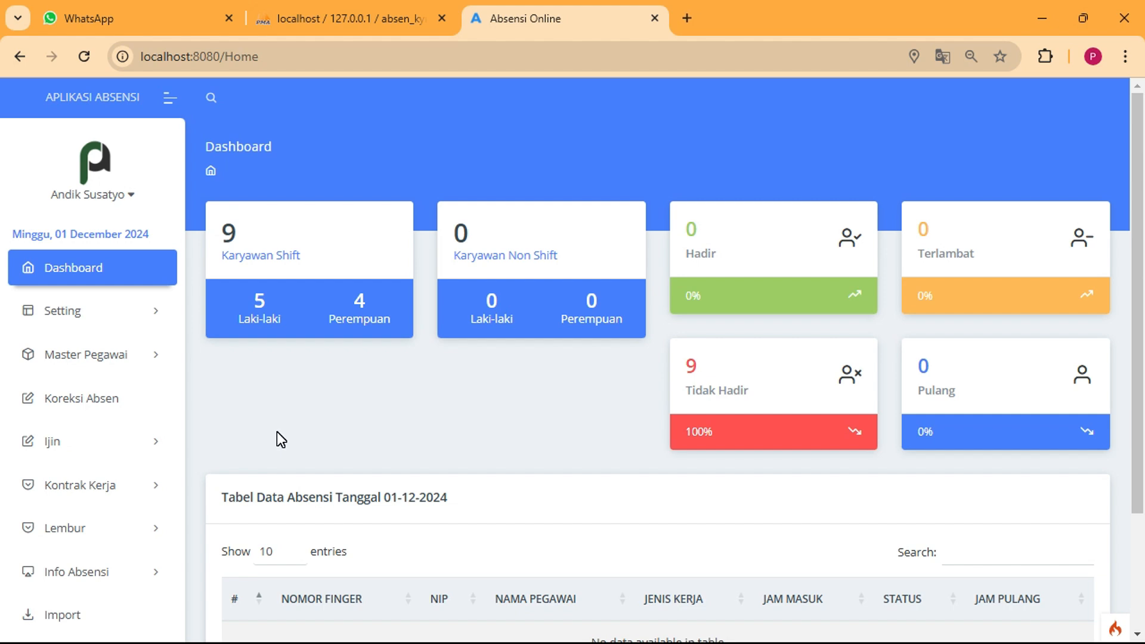
Expand the sidebar's Kasbon menu to list Add Kasbon Optional, Approve Kasbon and Kasbon Aktif
scroll(216, 429, "down", 3)
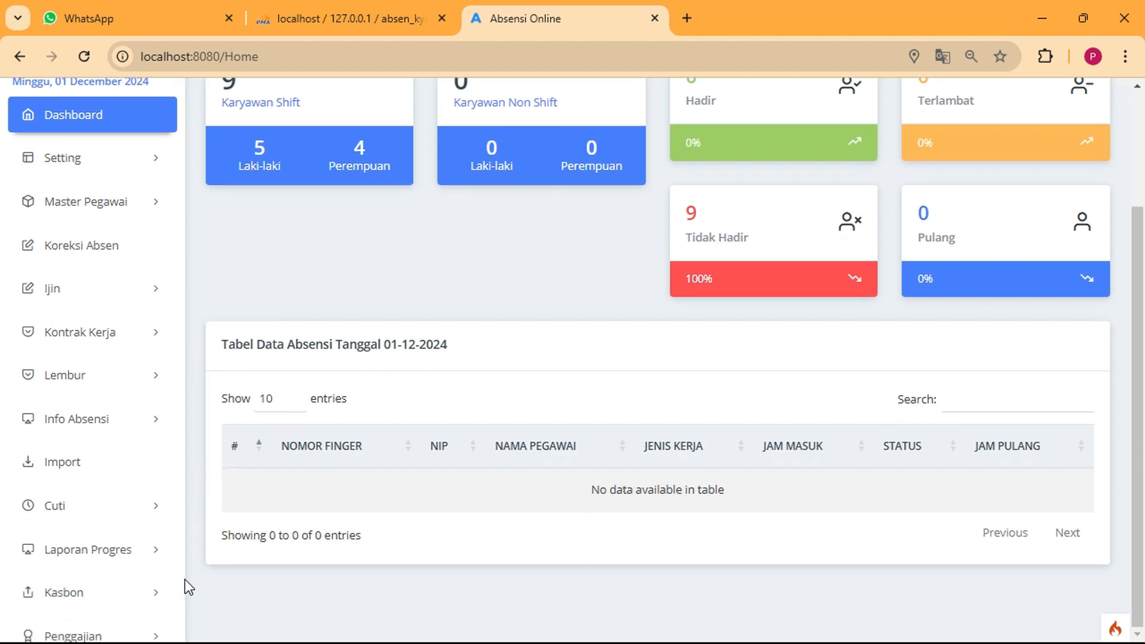
left_click(158, 601)
scroll(161, 547, "down", 5)
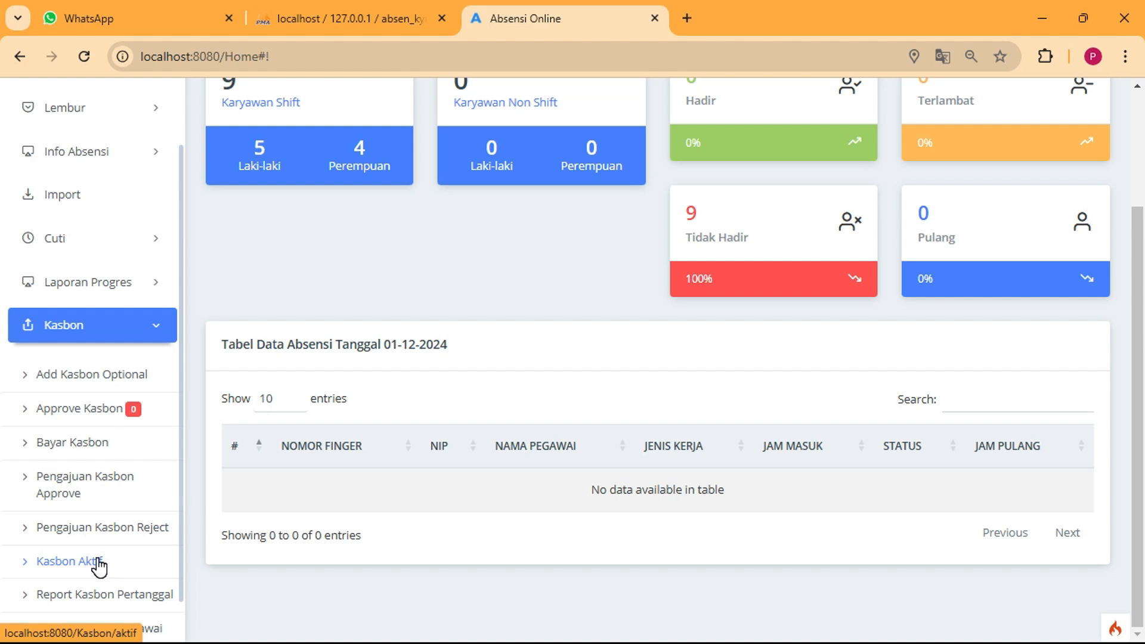
Expand the Master Pegawai section to show Jenis Kerja, Divisi, Shift, Data Pegawai and Manajer line
scroll(98, 566, "down", 1)
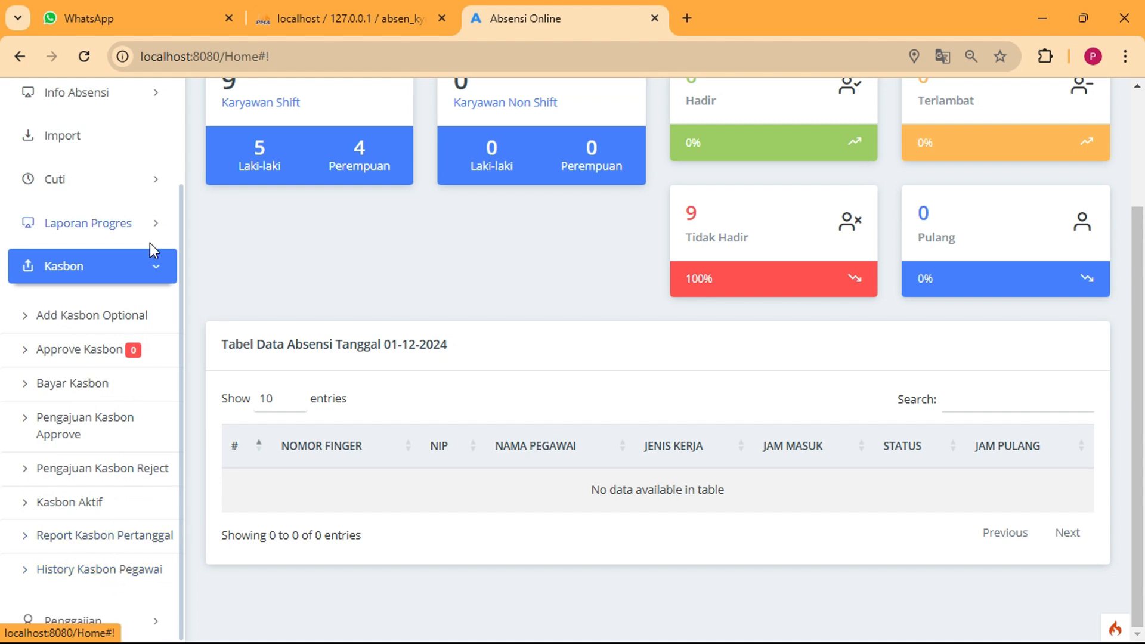
scroll(180, 360, "up", 10)
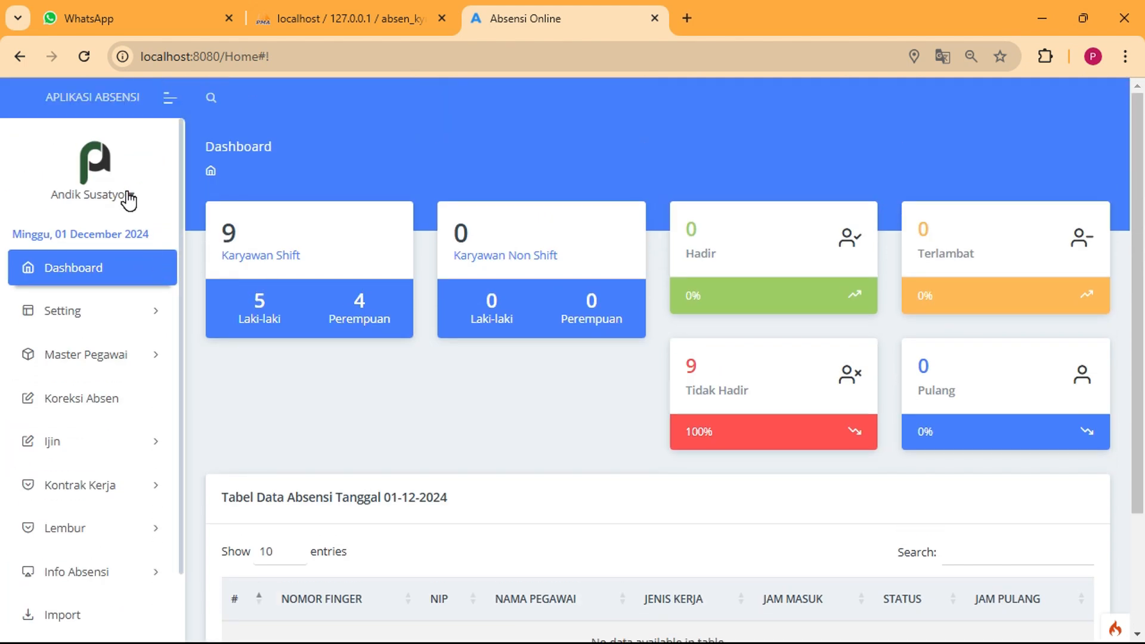
left_click(127, 196)
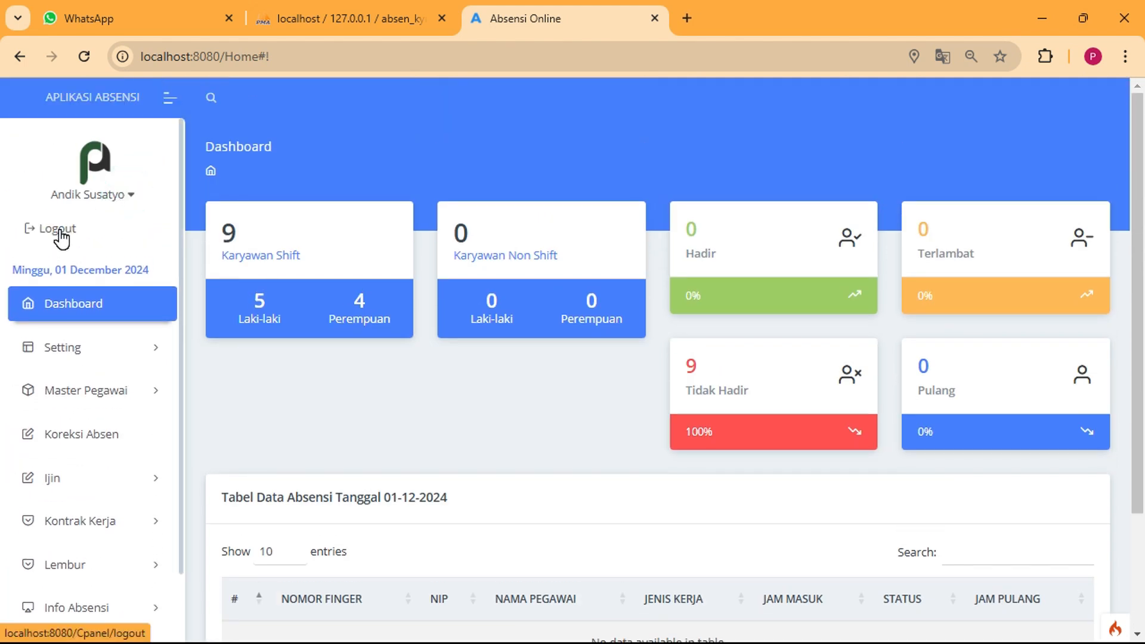
left_click_drag(62, 237, 137, 295)
scroll(120, 432, "down", 2)
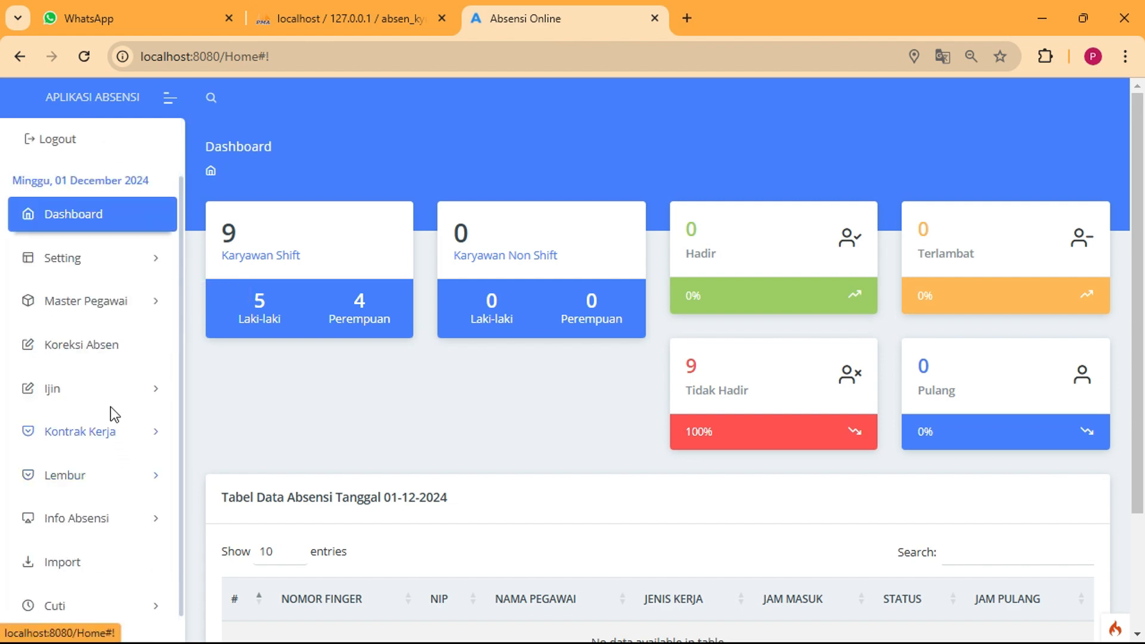
left_click(113, 295)
Open Data Pegawai and select the row-8 employee's Nomor Absensi
left_click(89, 457)
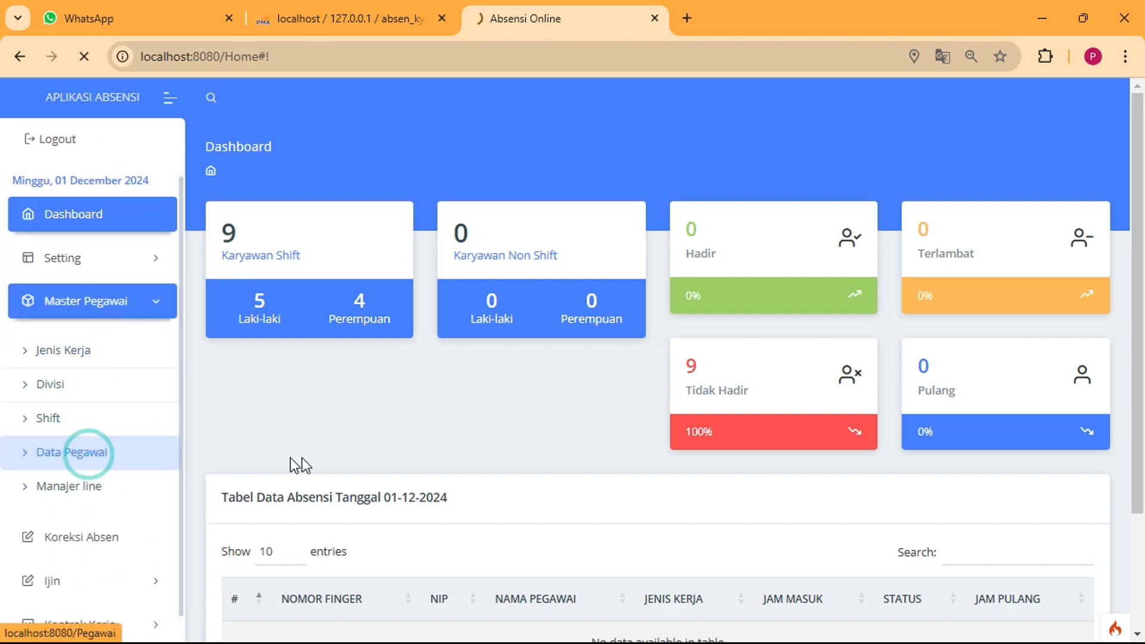
scroll(696, 475, "down", 5)
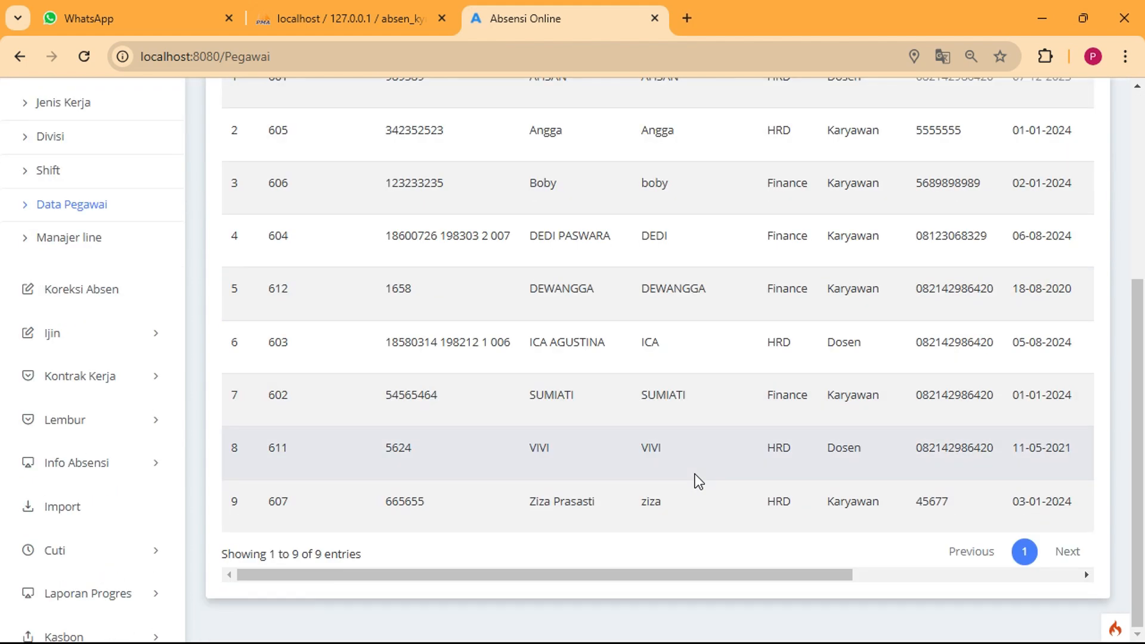
left_click(278, 457)
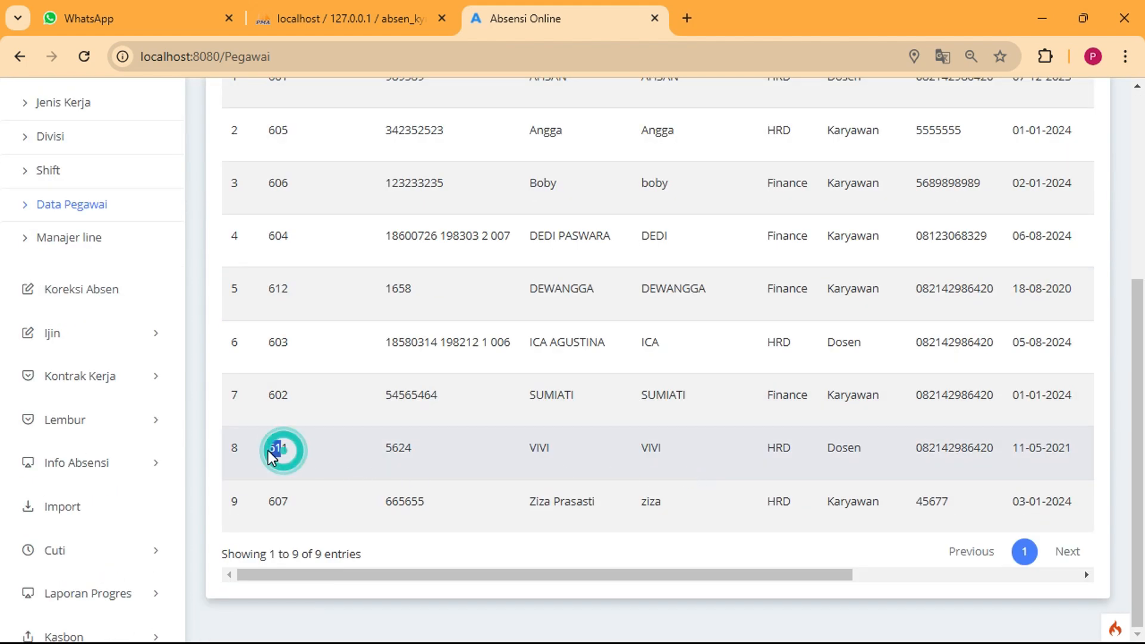
double_click(278, 457)
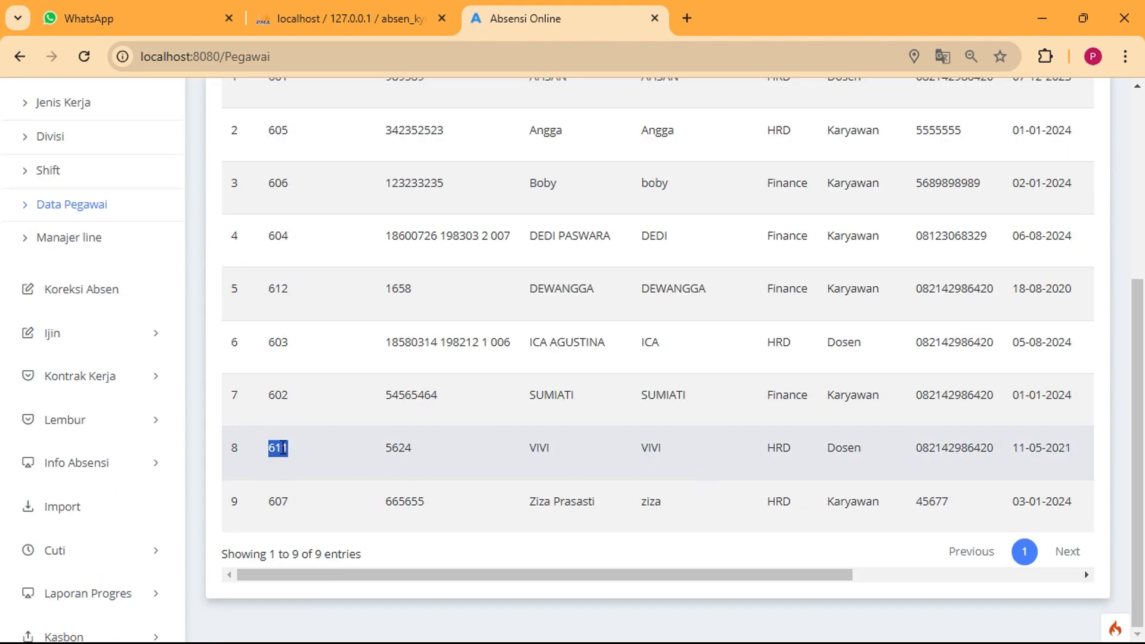
scroll(149, 401, "up", 1)
scroll(149, 401, "up", 5)
Log out of the admin account and sign in with the employee's number and password
left_click(121, 190)
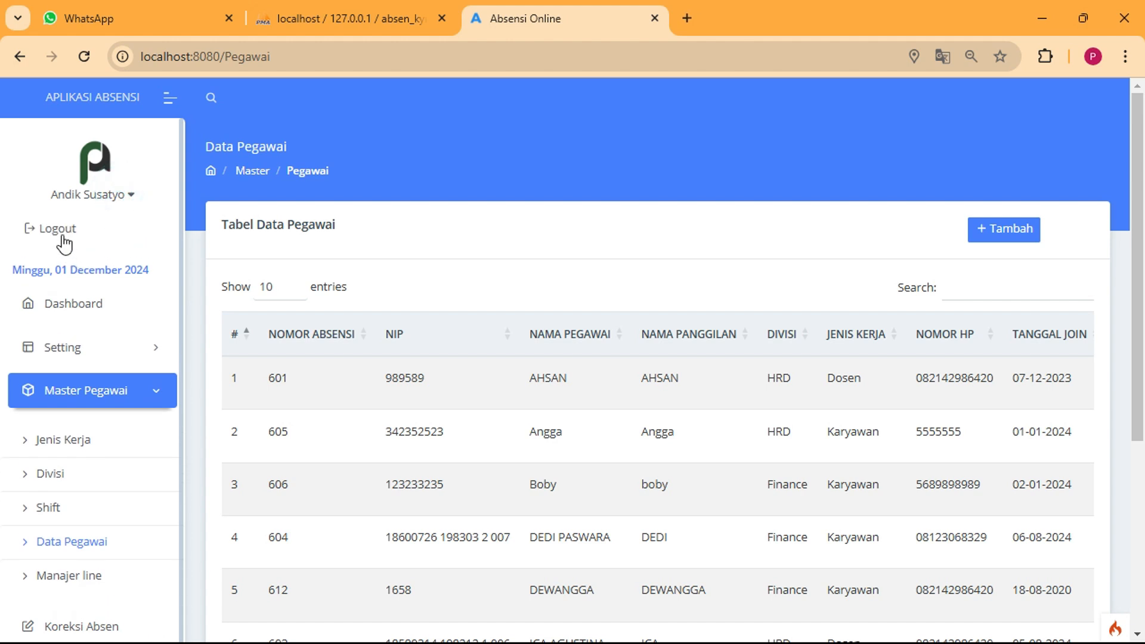
left_click(60, 229)
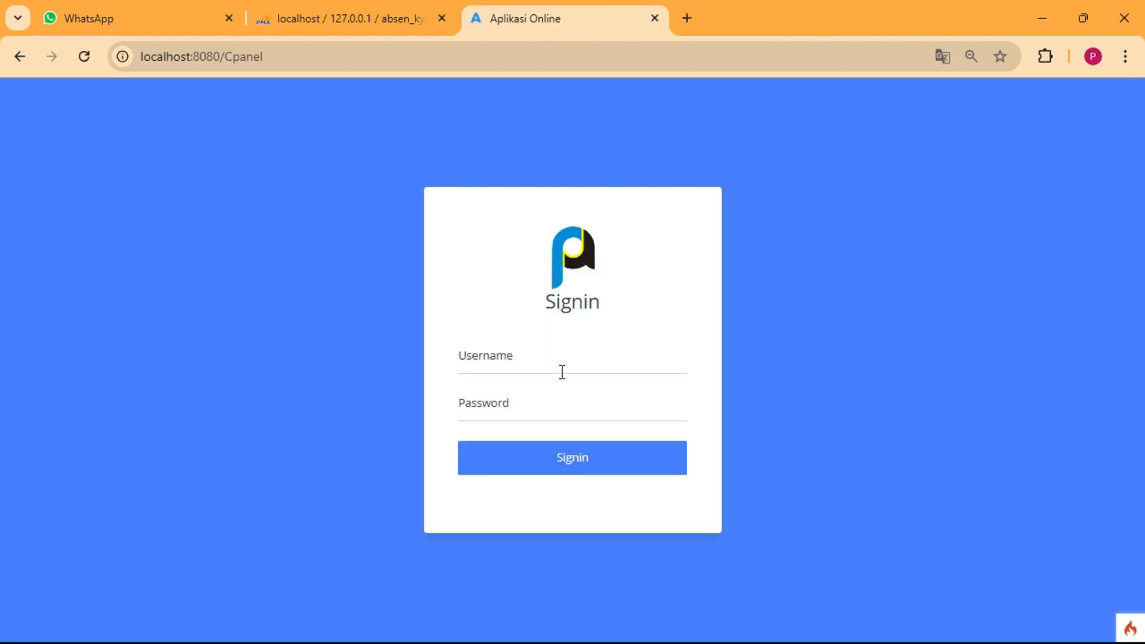
left_click(558, 351)
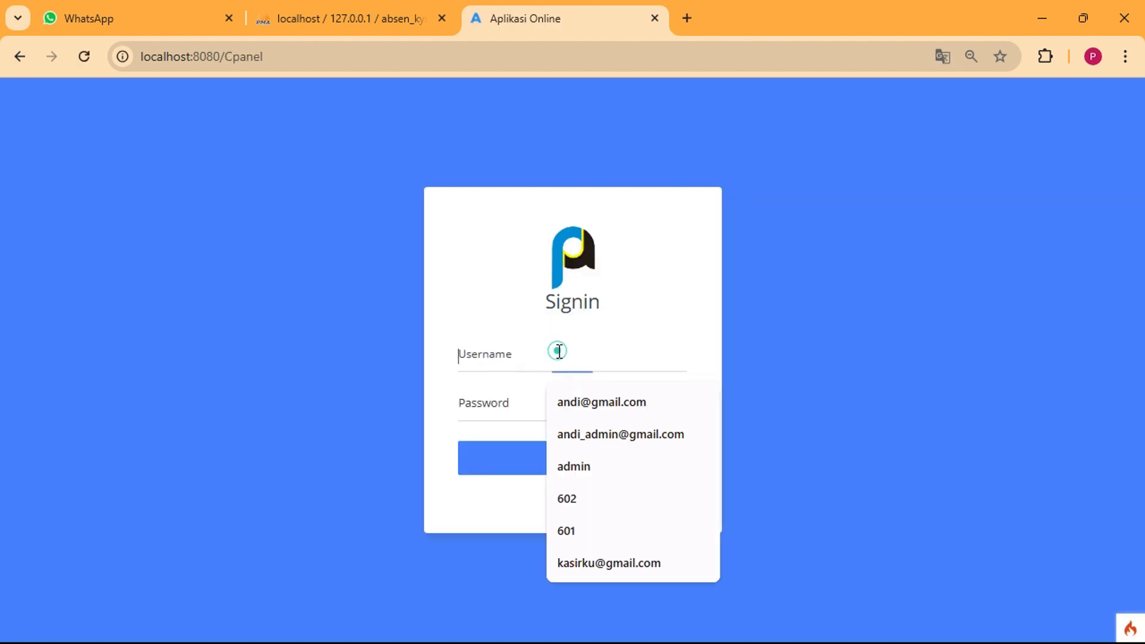
type("611")
left_click(493, 411)
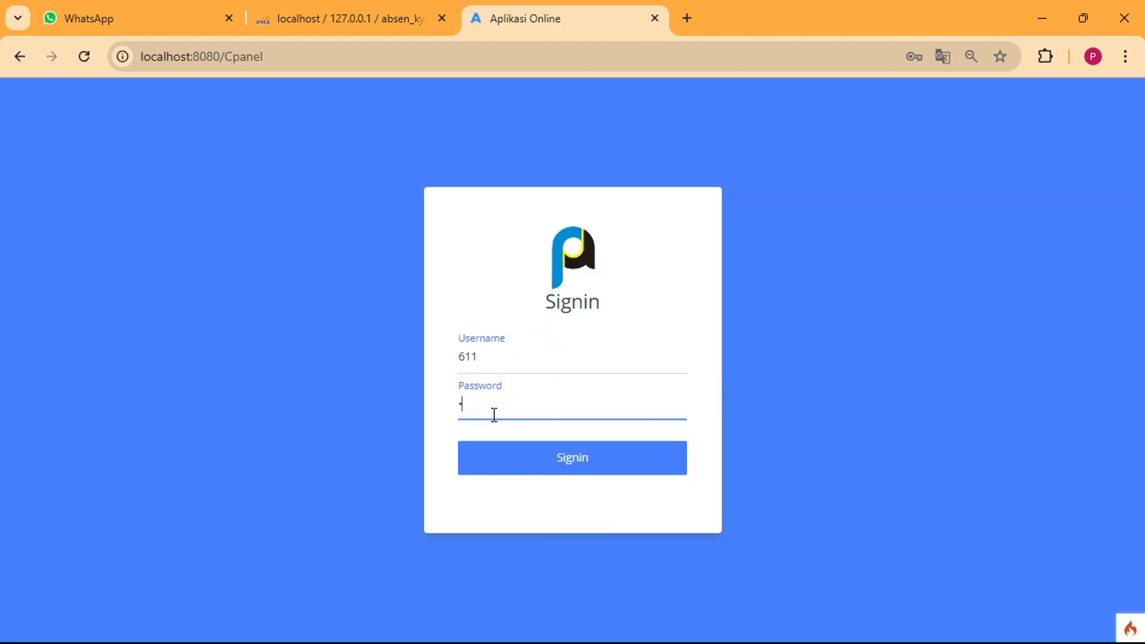
type("611")
left_click(519, 459)
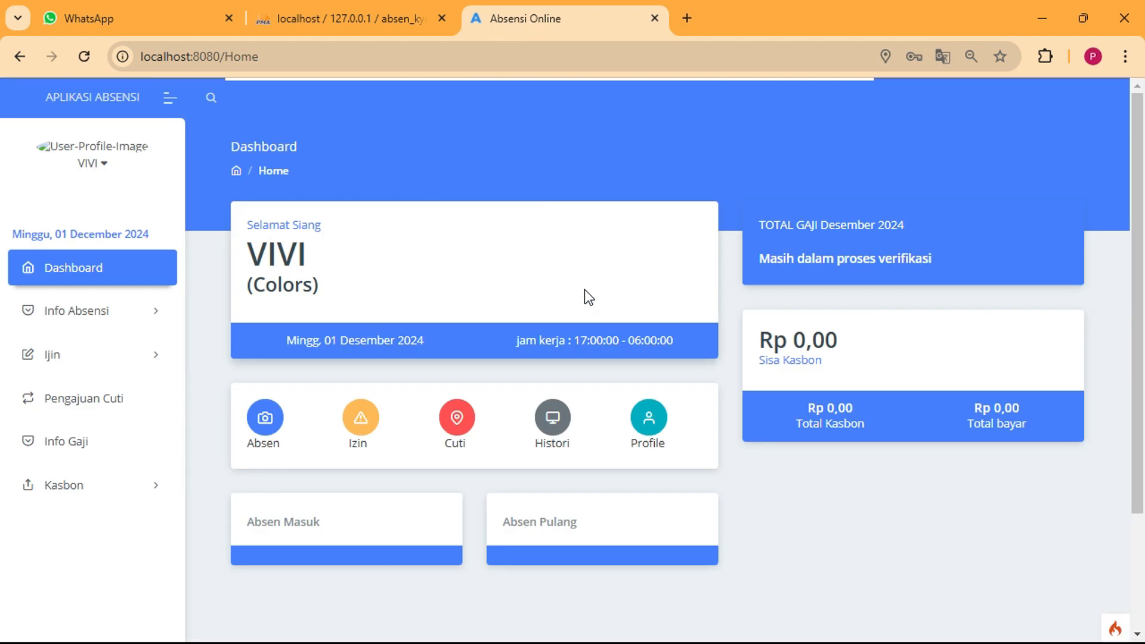
Submit a Pengajuan Kasbon of 5000000, tenor 10, max 500000 monthly, described 'Biaya rumahsakit'
left_click(105, 491)
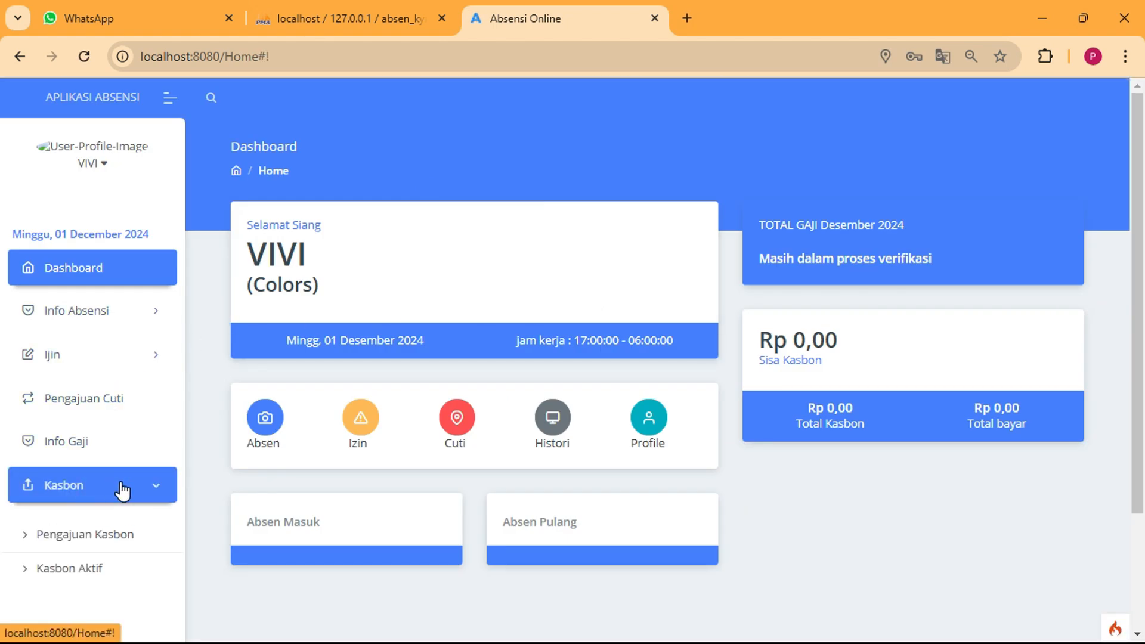
left_click(113, 535)
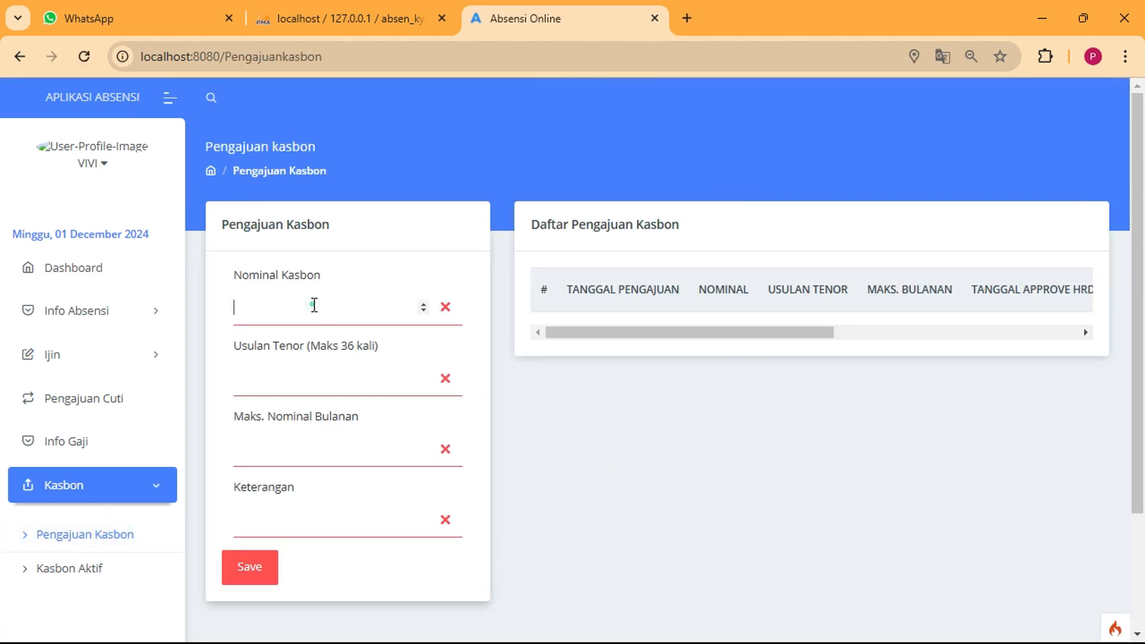
left_click(316, 304)
type("5000000")
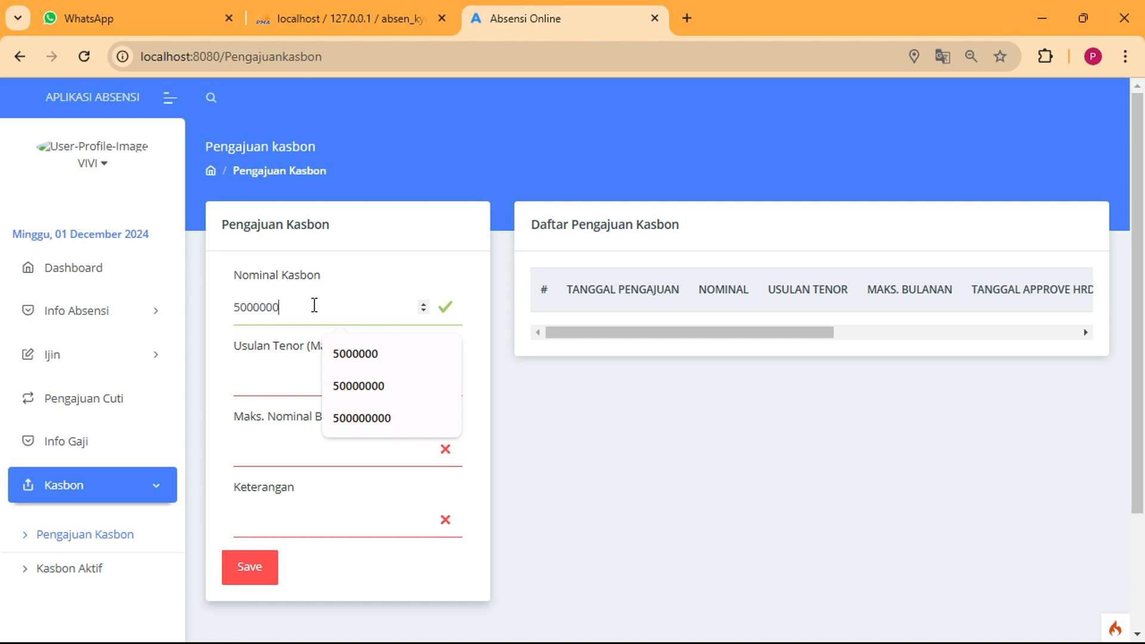
key("Tab")
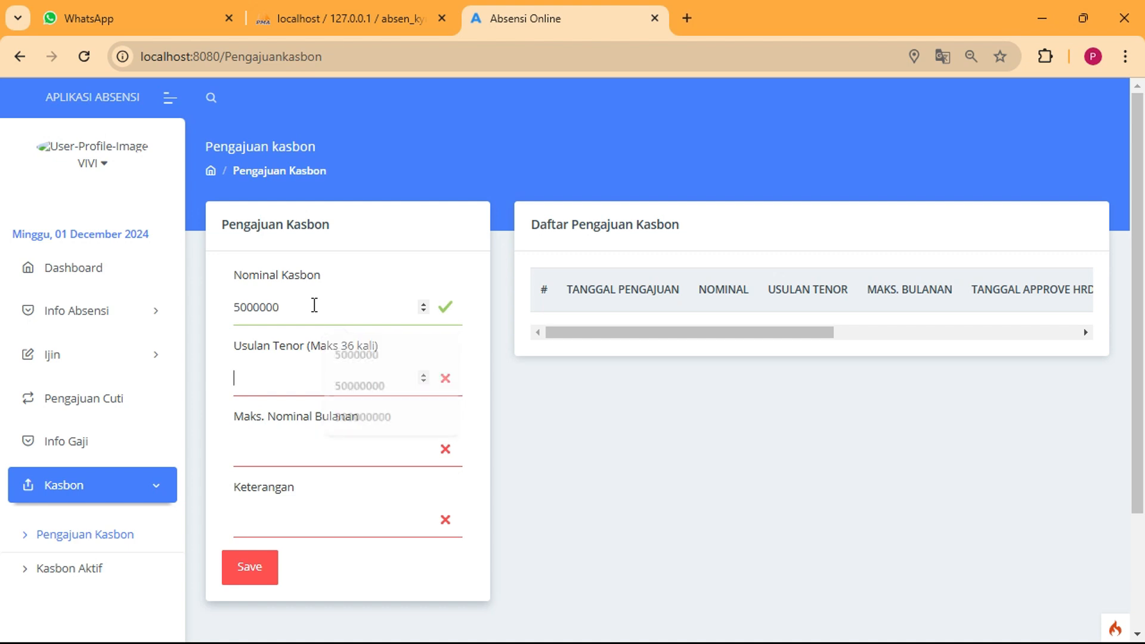
type("10")
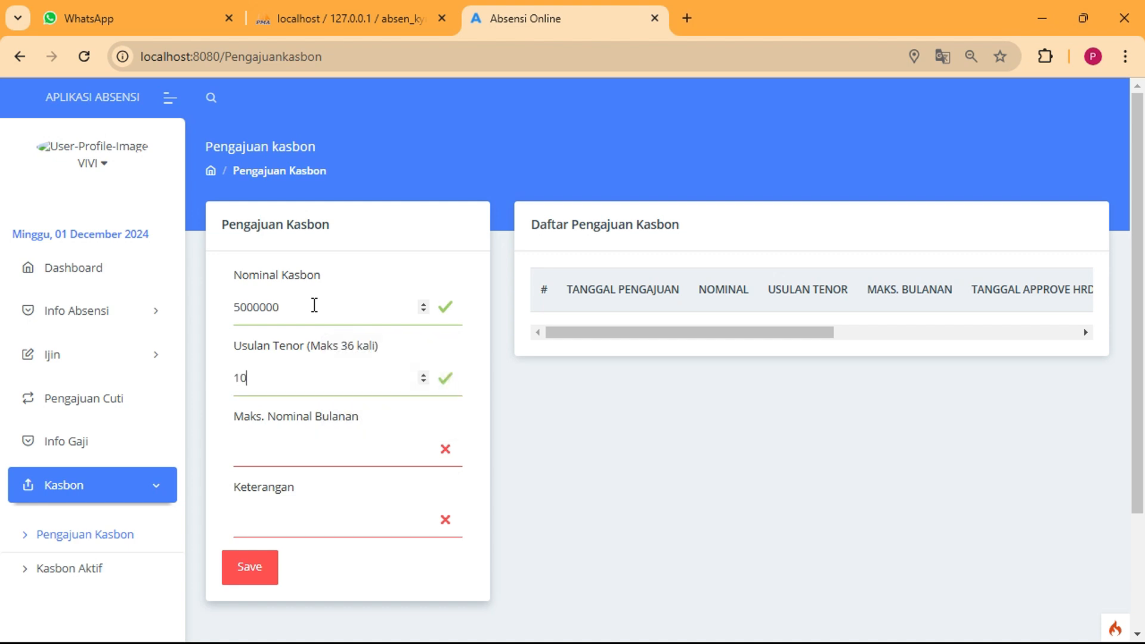
key("Tab")
type("500")
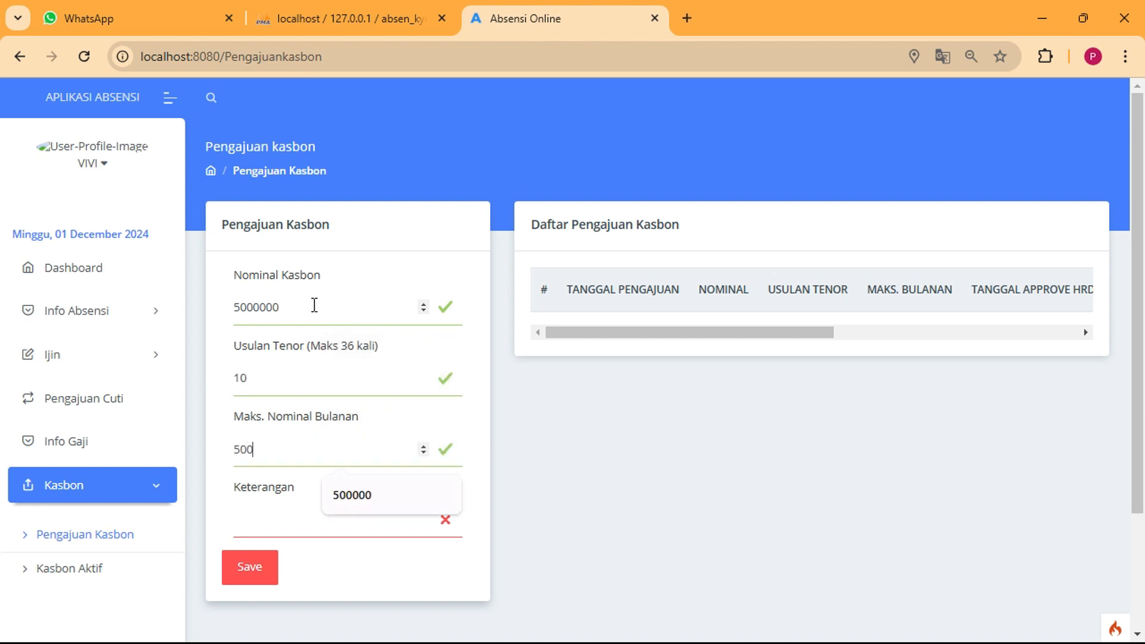
type("000")
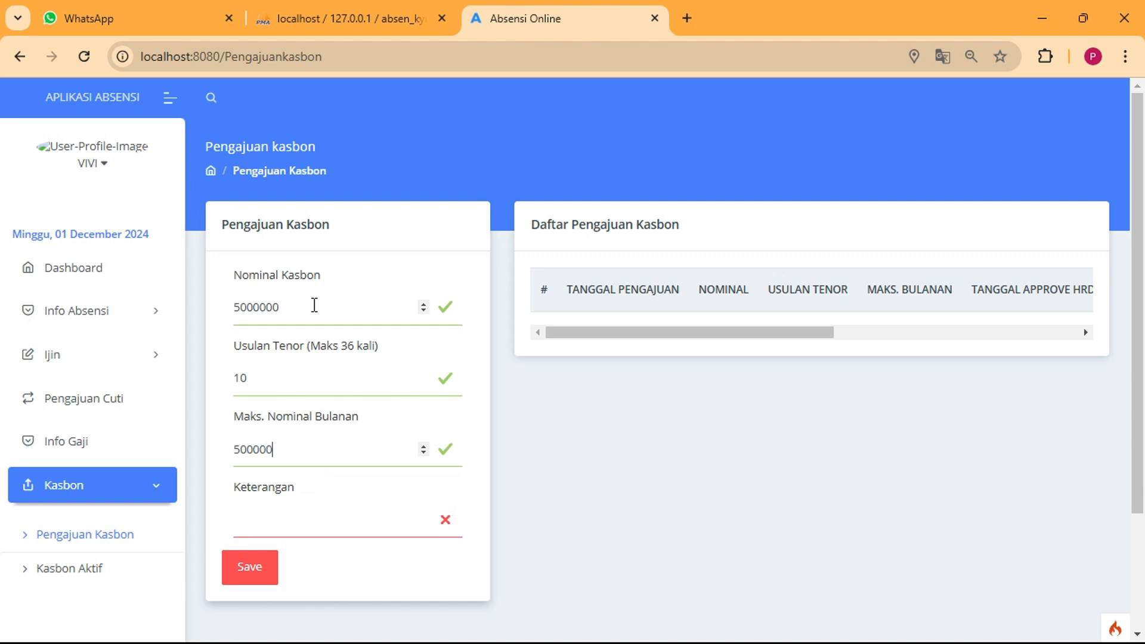
left_click(304, 521)
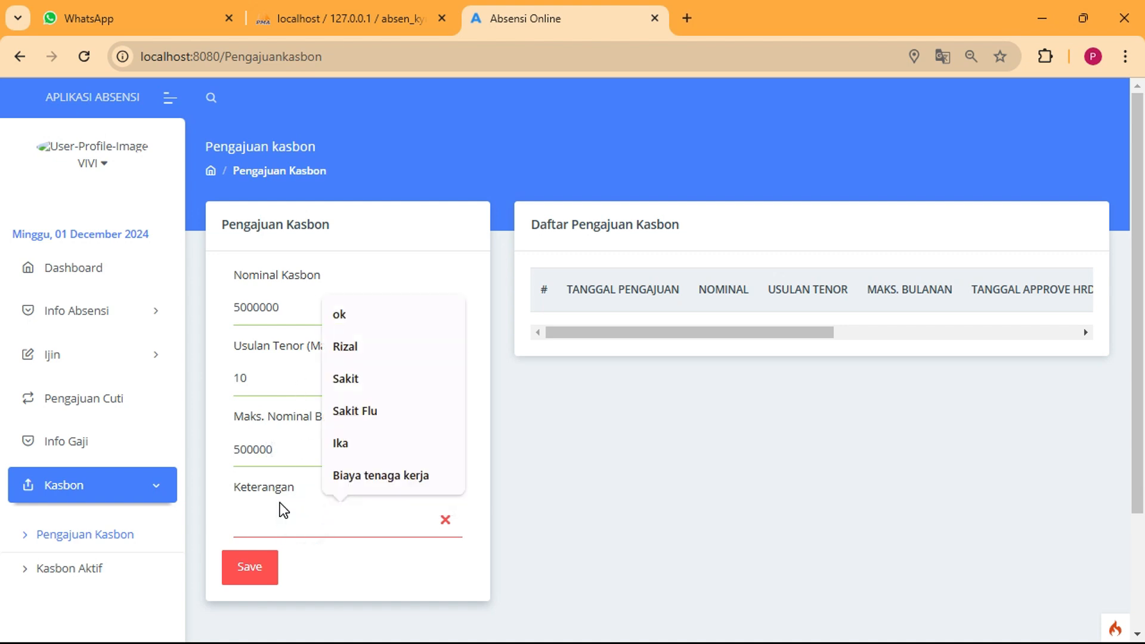
type("B")
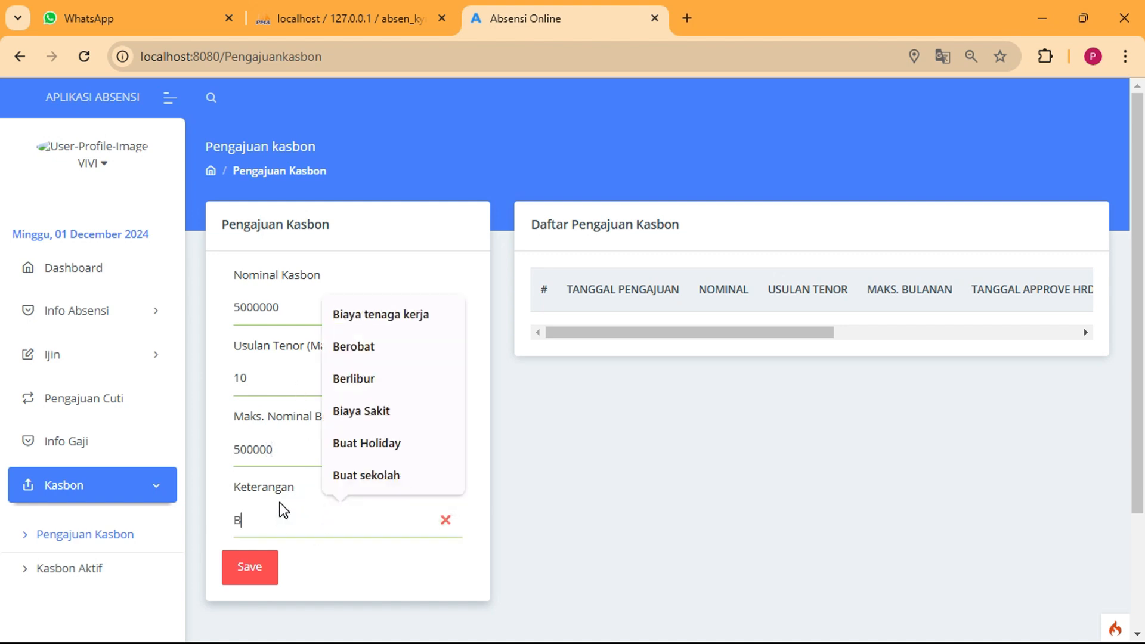
type("iaya rumahsakit")
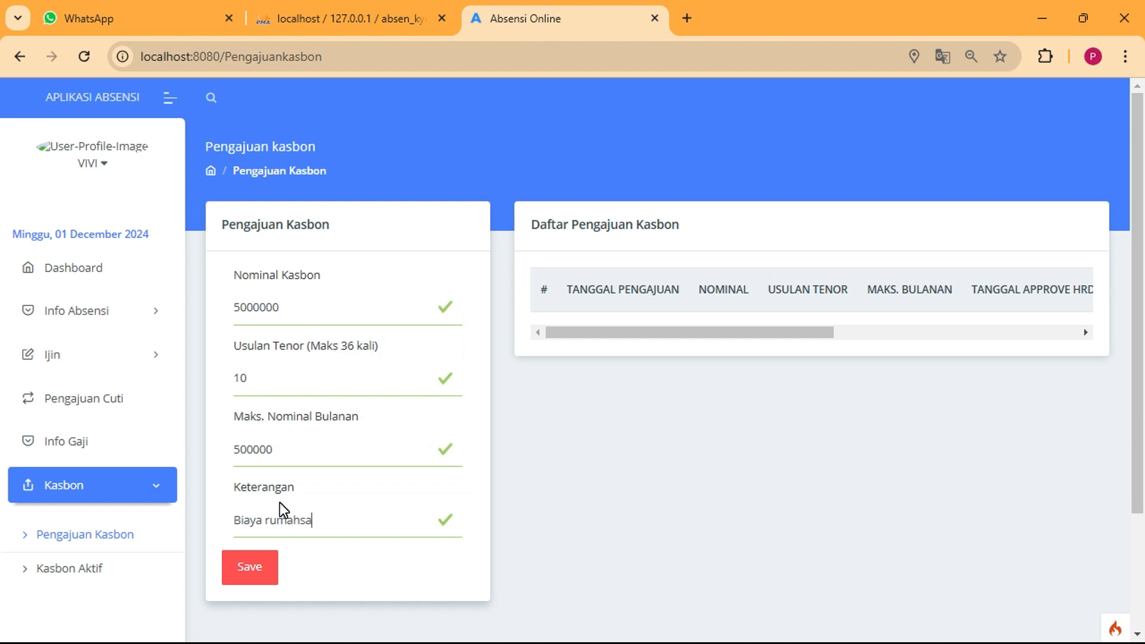
left_click(258, 576)
mouse_move(613, 388)
left_mouse_down()
mouse_move(674, 378)
mouse_move(618, 388)
left_mouse_up()
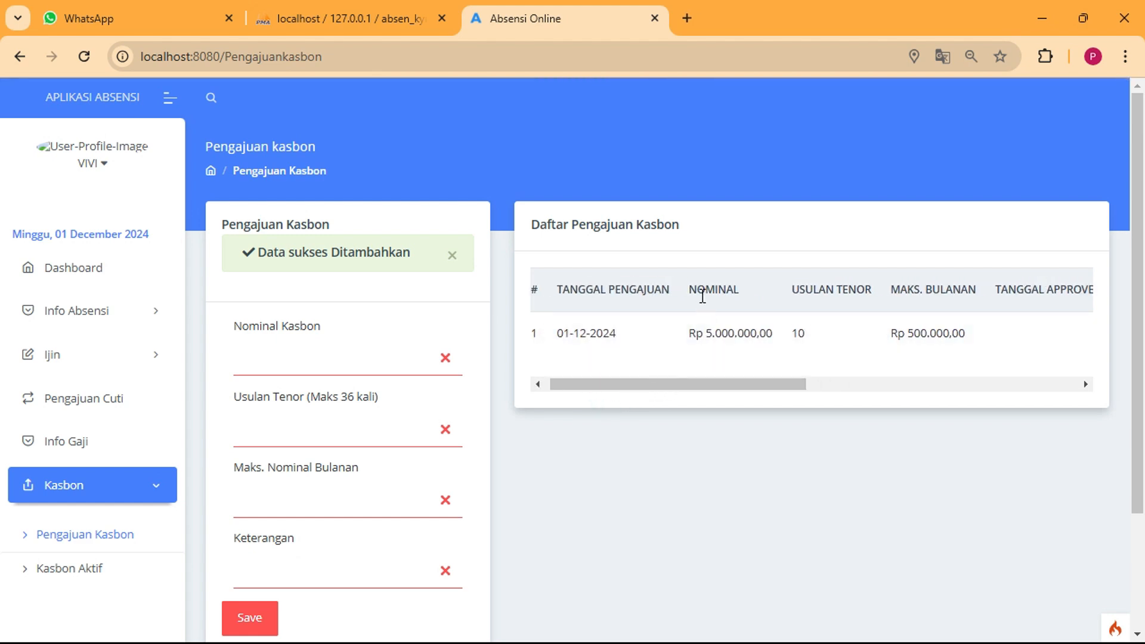
double_click(708, 333)
left_click(800, 336)
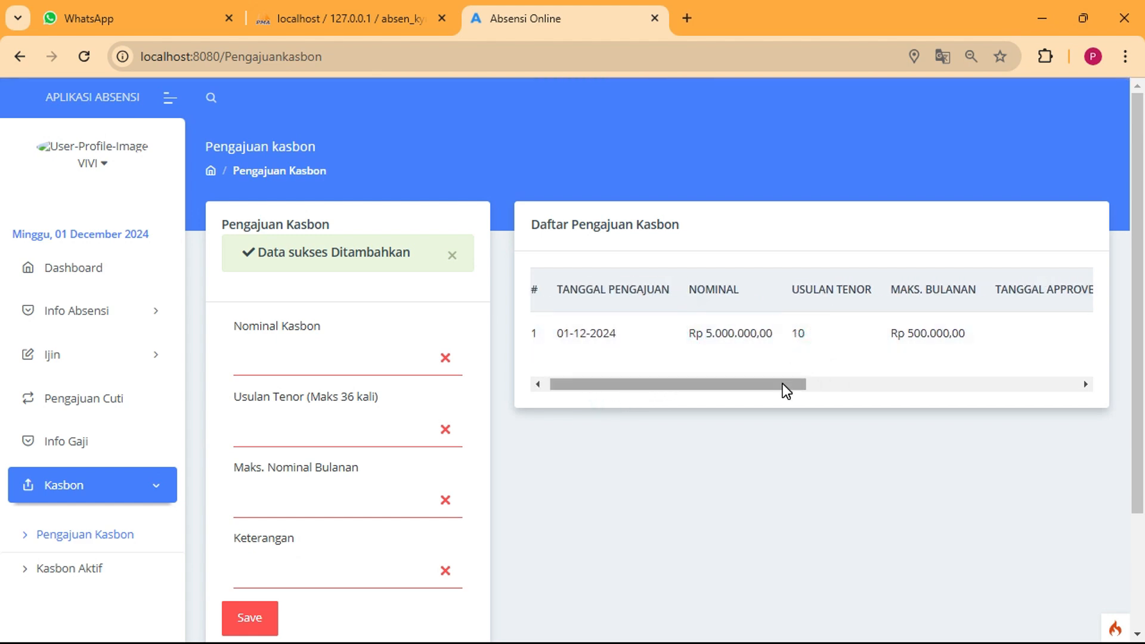
left_click_drag(783, 384, 885, 381)
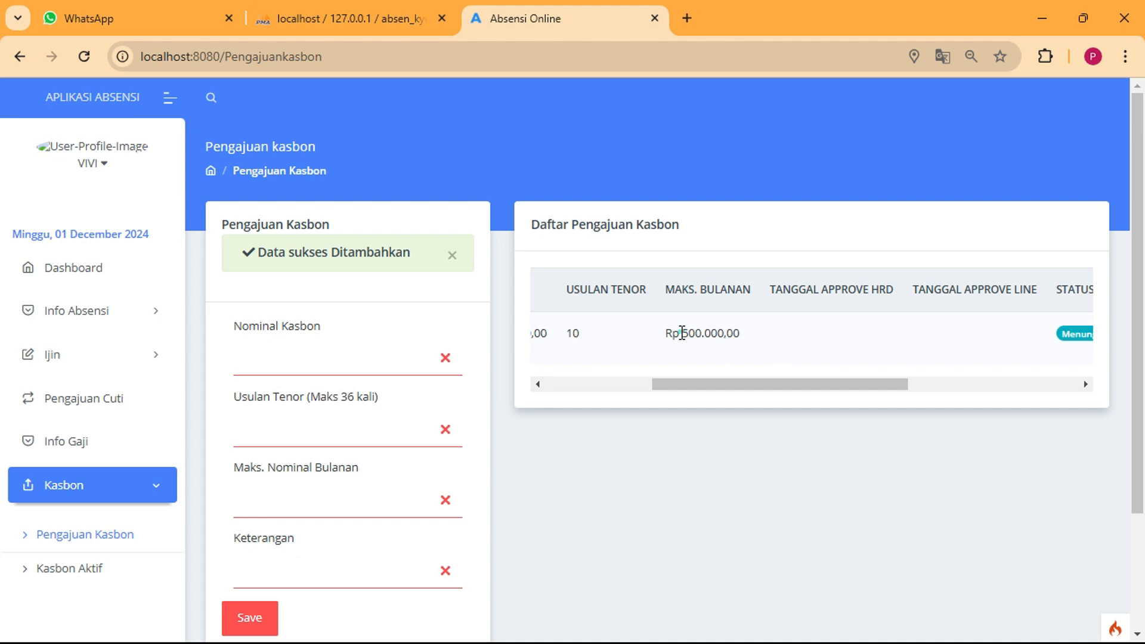
left_click_drag(680, 333, 724, 334)
left_click_drag(761, 384, 931, 388)
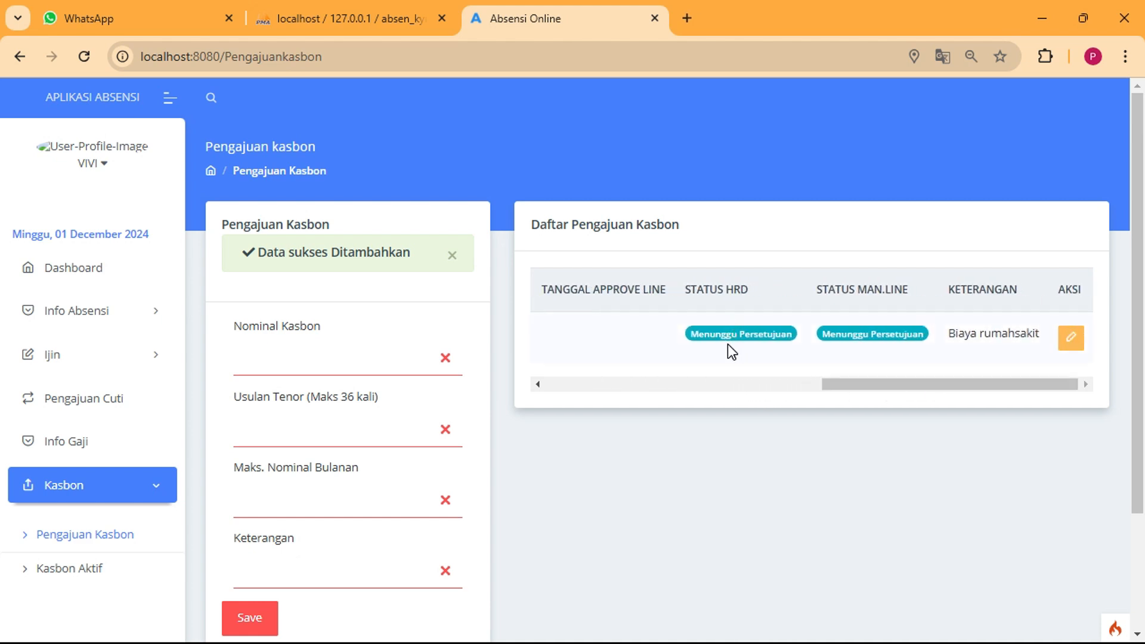
left_click_drag(717, 337, 779, 333)
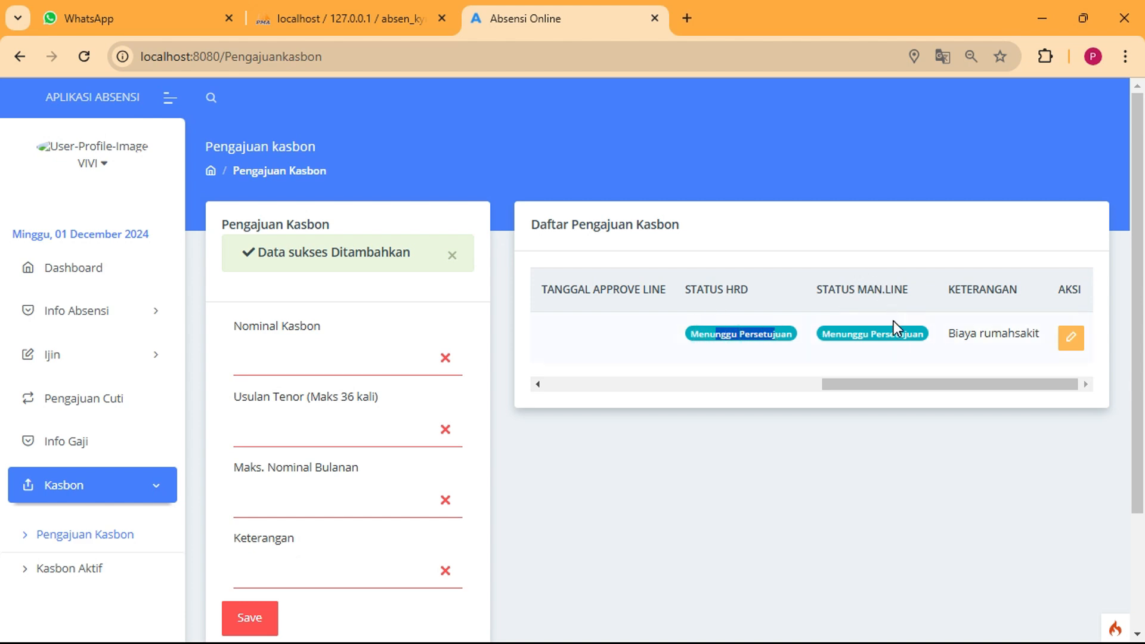
left_click_drag(877, 338, 907, 335)
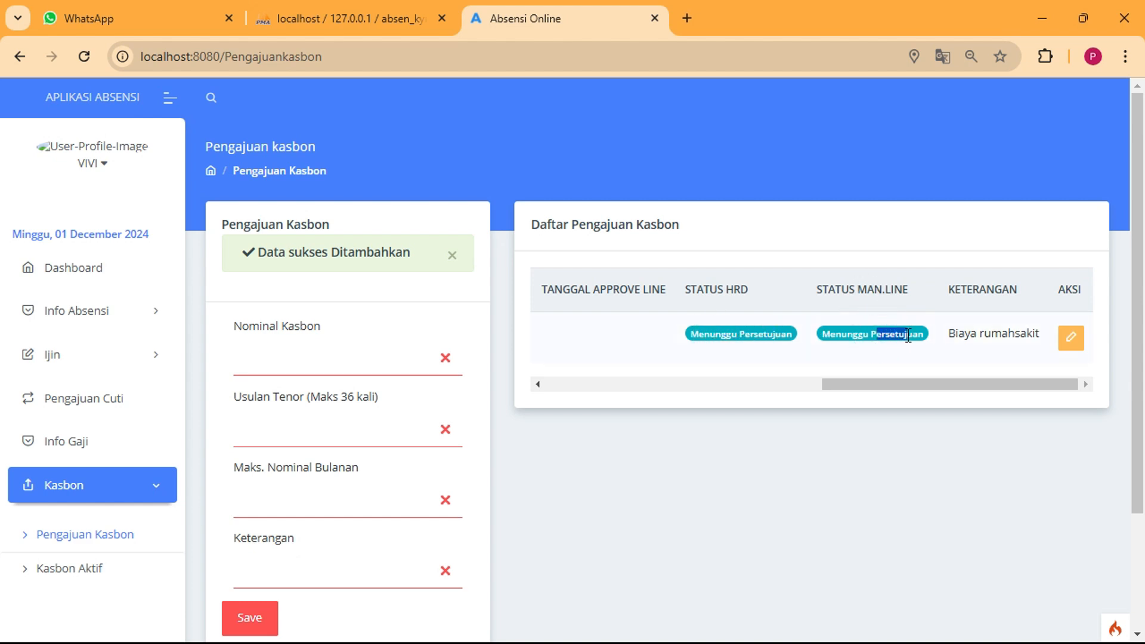
left_click(935, 384)
left_click_drag(951, 385, 978, 391)
left_click_drag(897, 385, 591, 388)
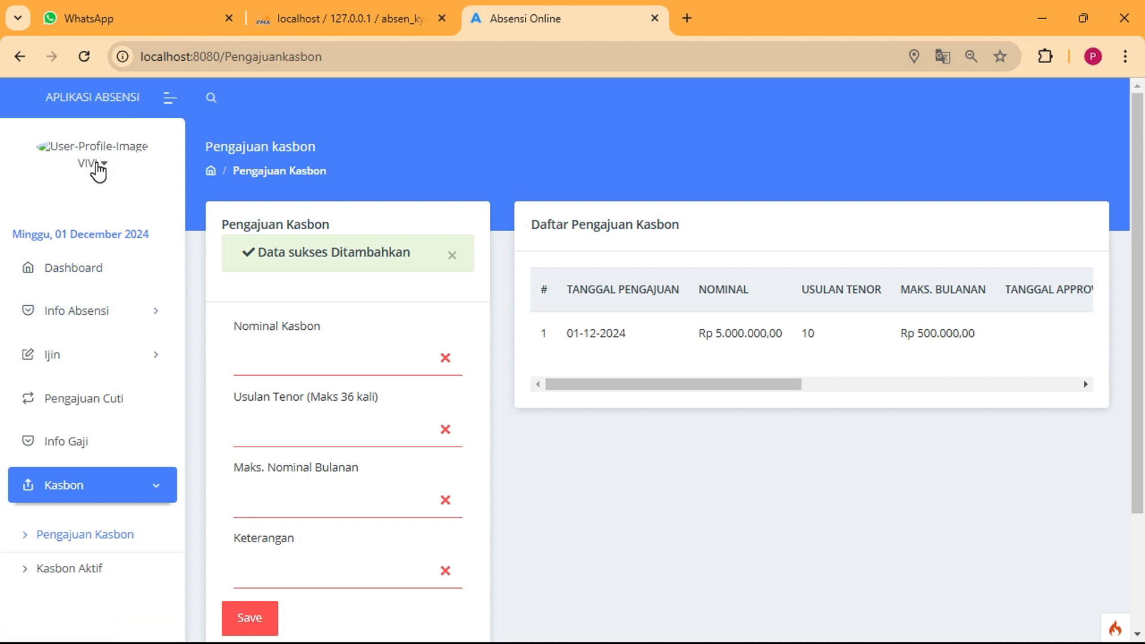
Log out of the employee account and sign in with the saved administrator account
left_click(100, 166)
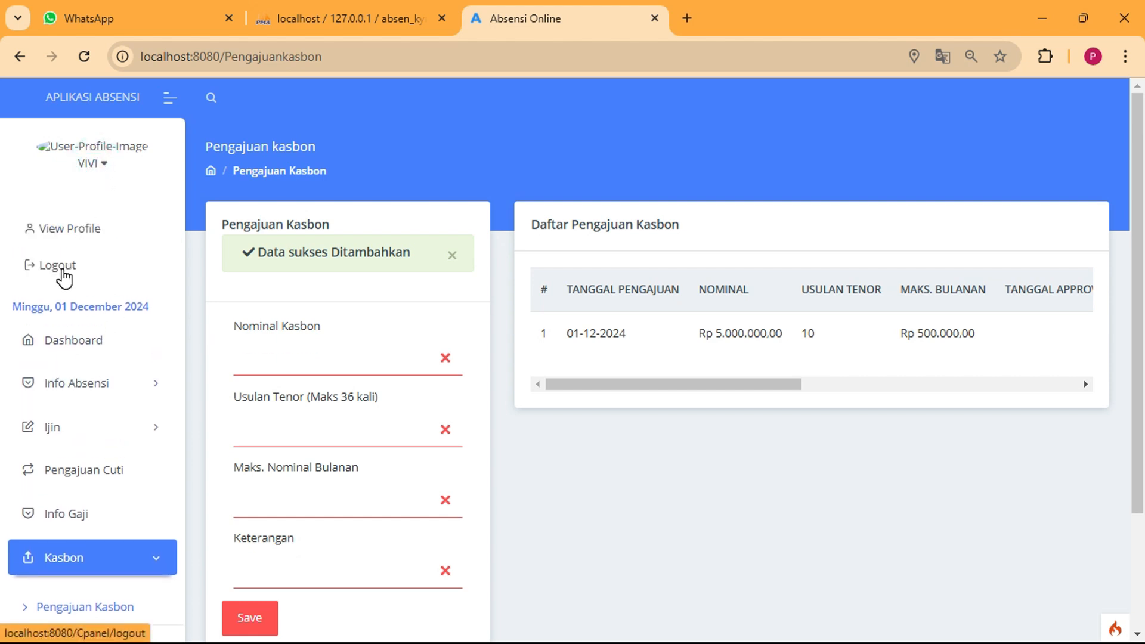
left_click(59, 266)
left_click(562, 360)
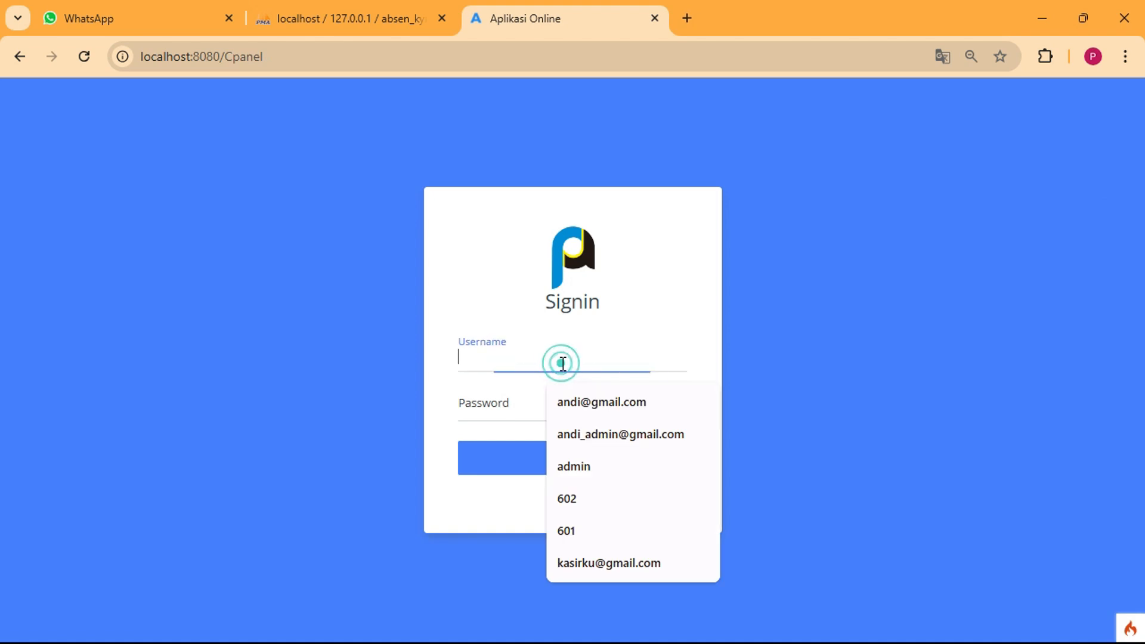
left_click(589, 402)
left_click(545, 406)
type("123")
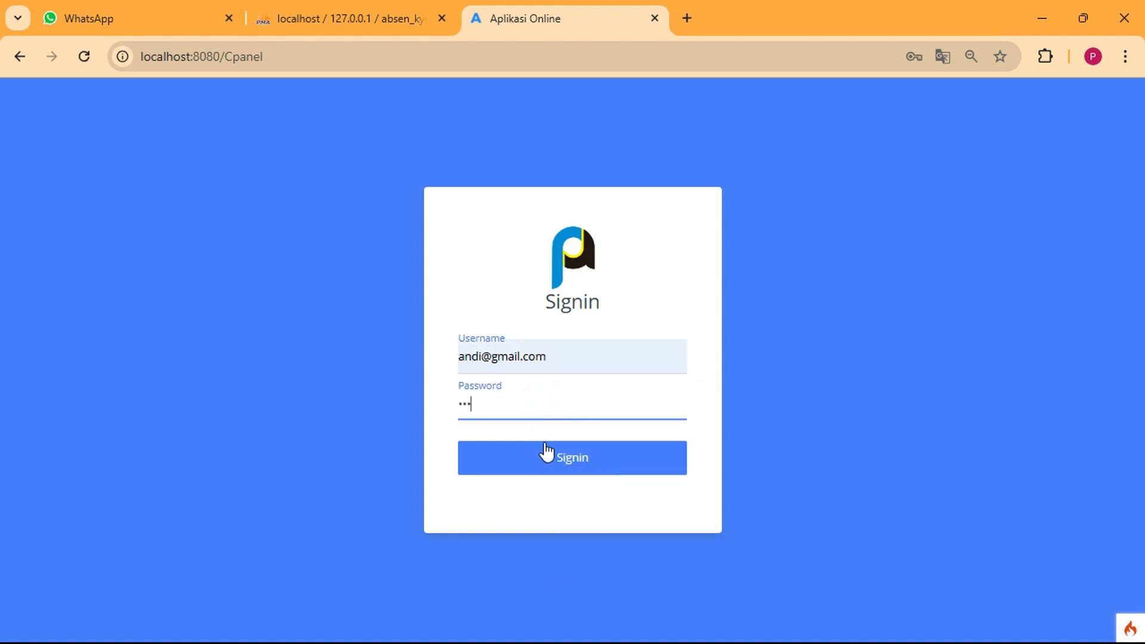
left_click(549, 458)
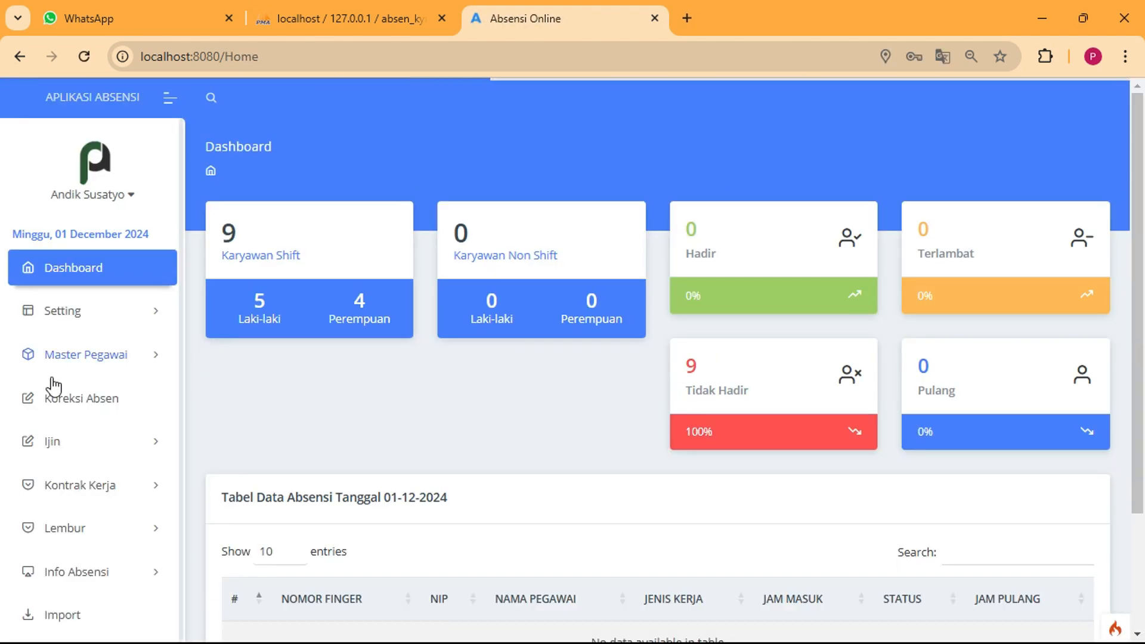
Open the Manajer line page under Master Pegawai
scroll(141, 456, "down", 1)
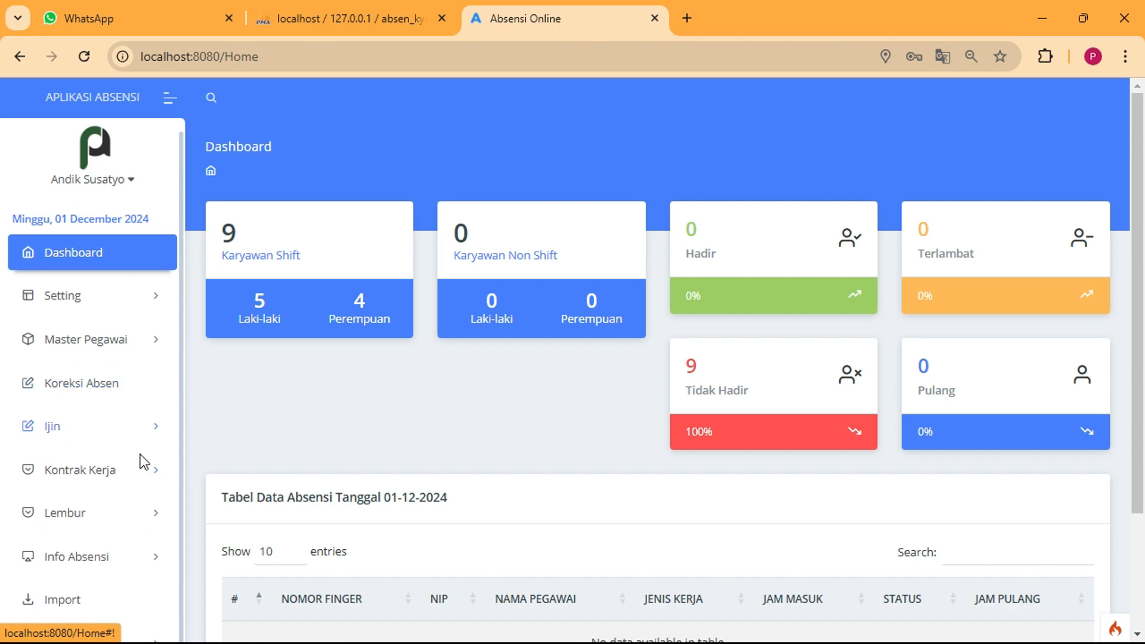
left_click(119, 338)
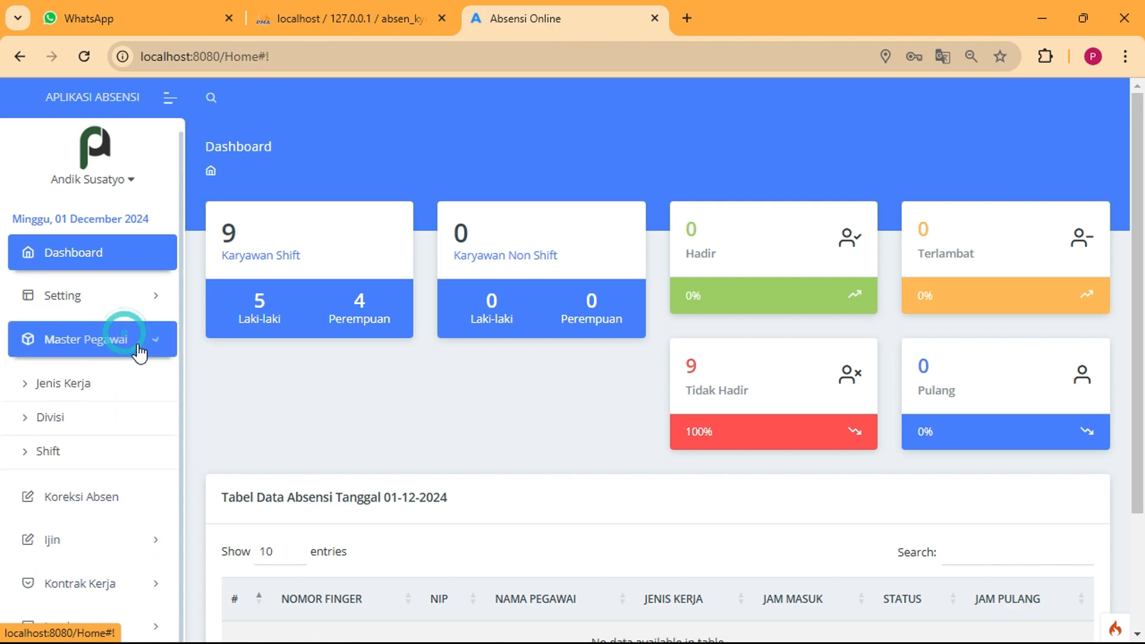
left_click(85, 525)
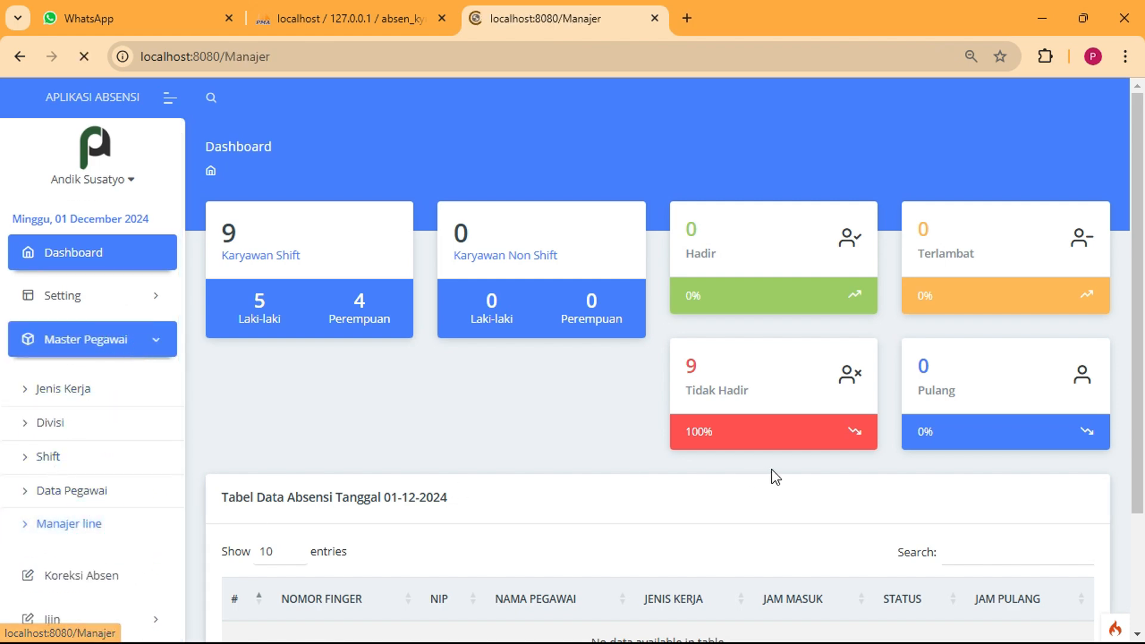
Assign the unassigned employee to the first line manager (now 4 members), save, and log out
scroll(753, 442, "down", 5)
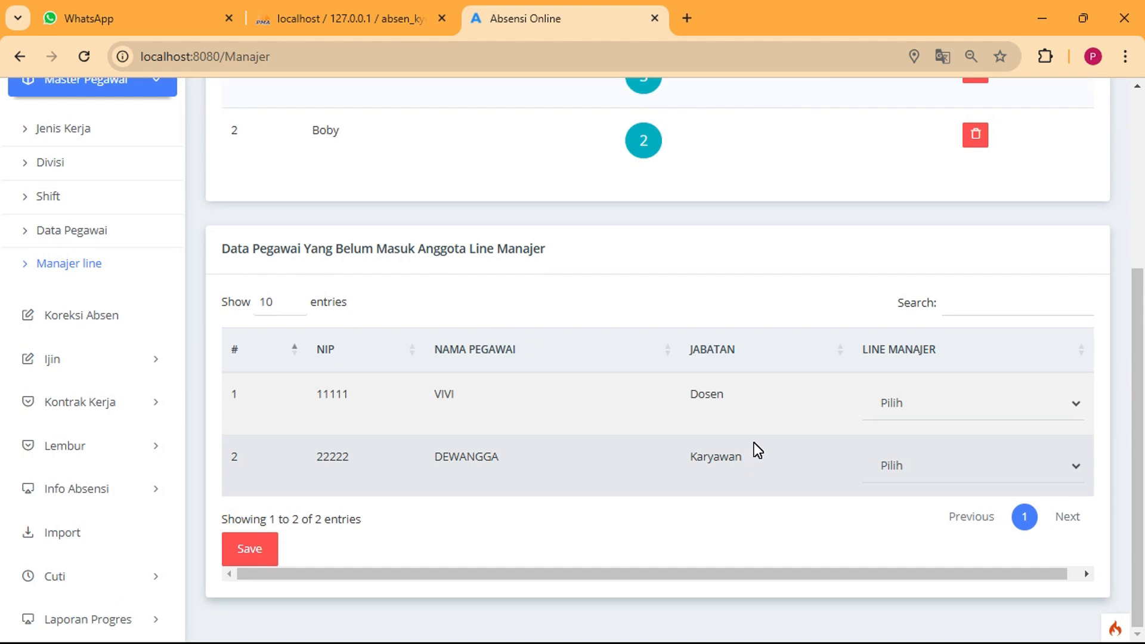
left_click(924, 406)
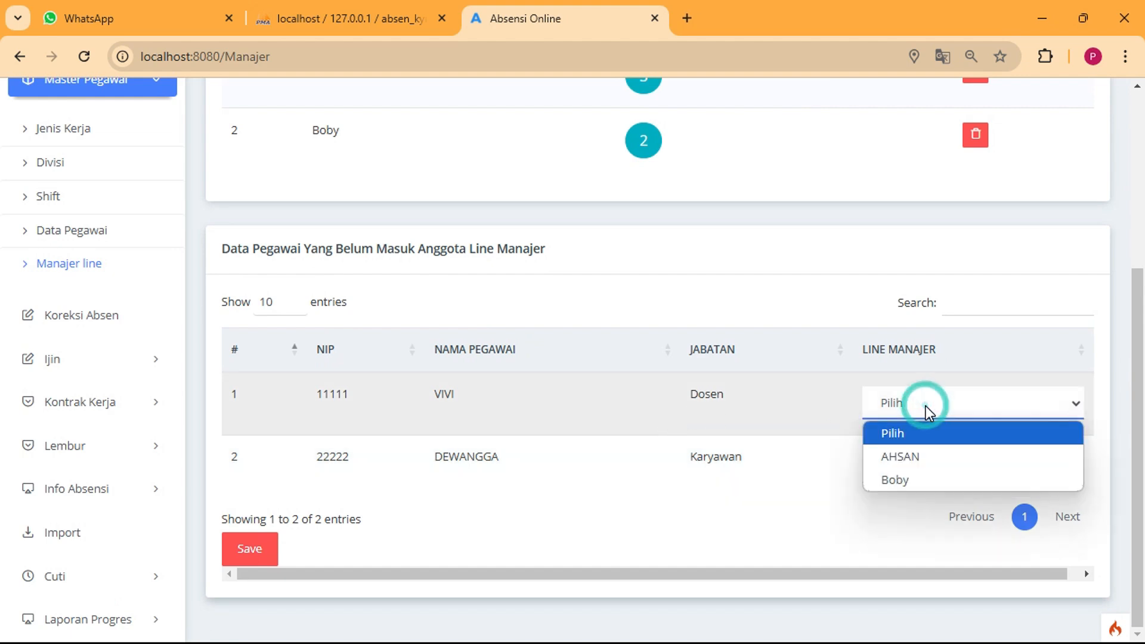
left_click(915, 460)
left_click(250, 547)
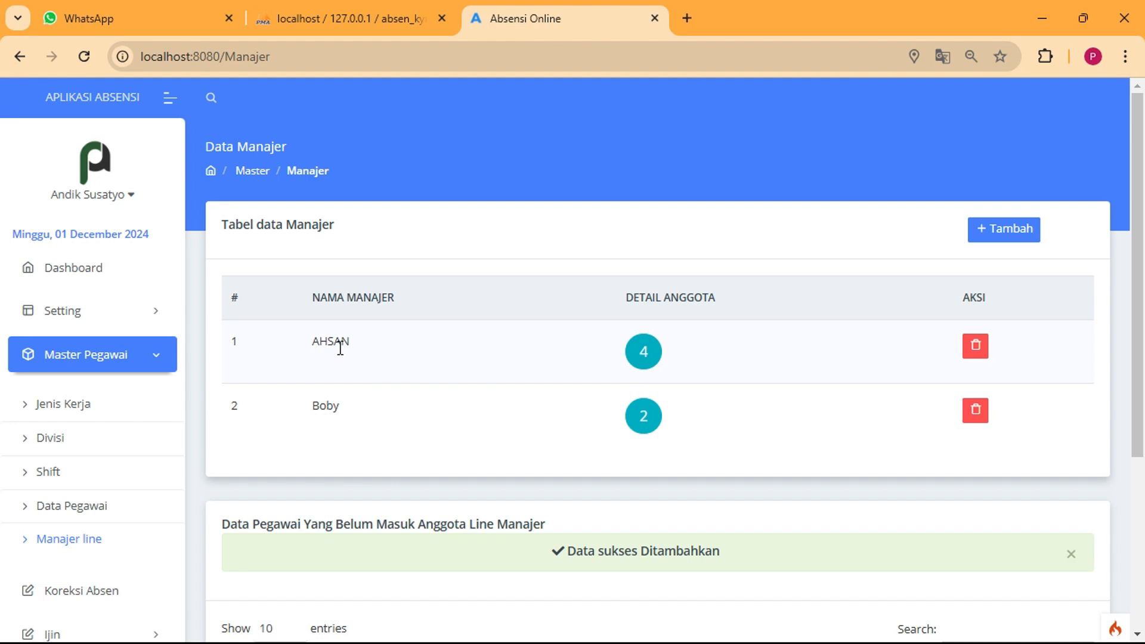
double_click(352, 343)
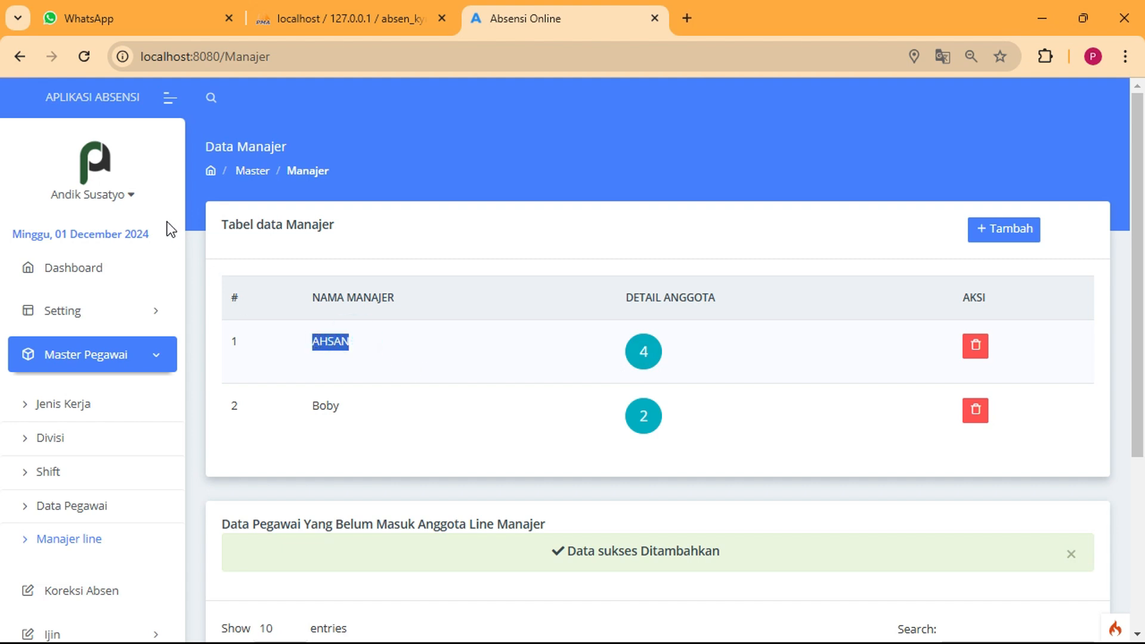
left_click(82, 200)
left_click(60, 229)
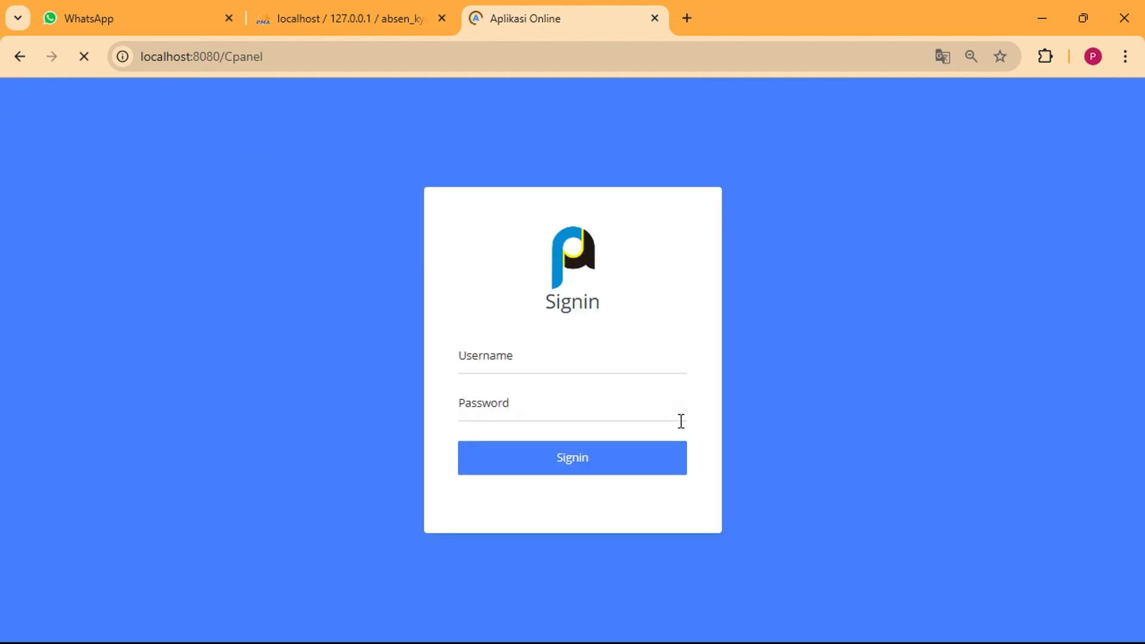
Sign in with the line manager's credentials and dismiss the saved-password notice
left_click(600, 360)
type("601")
key("Tab")
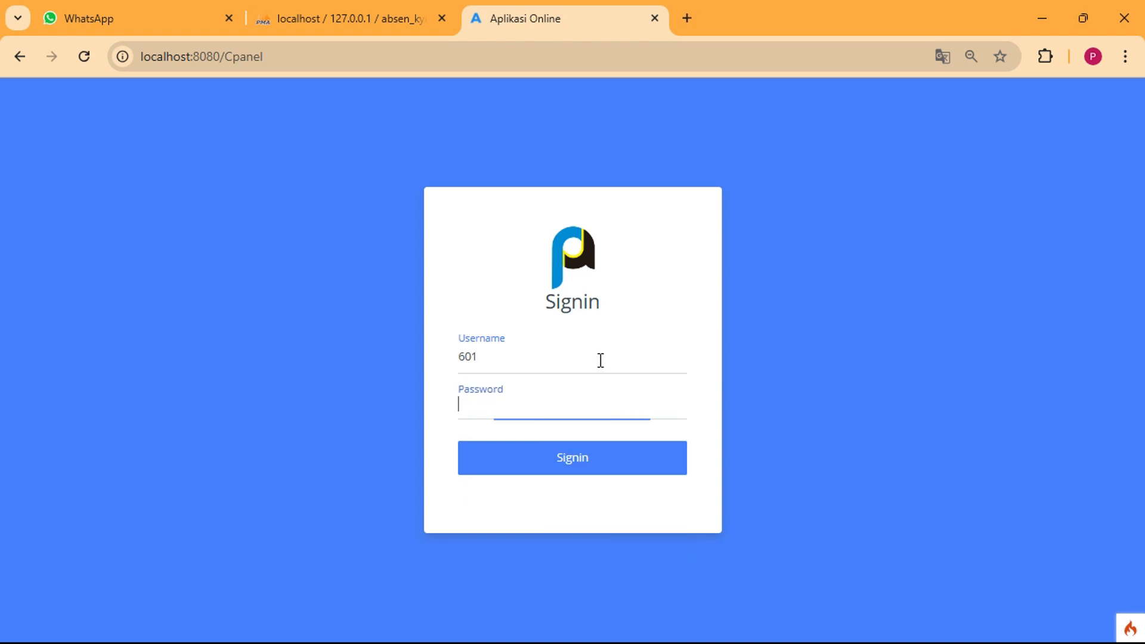
type("60")
key("Return")
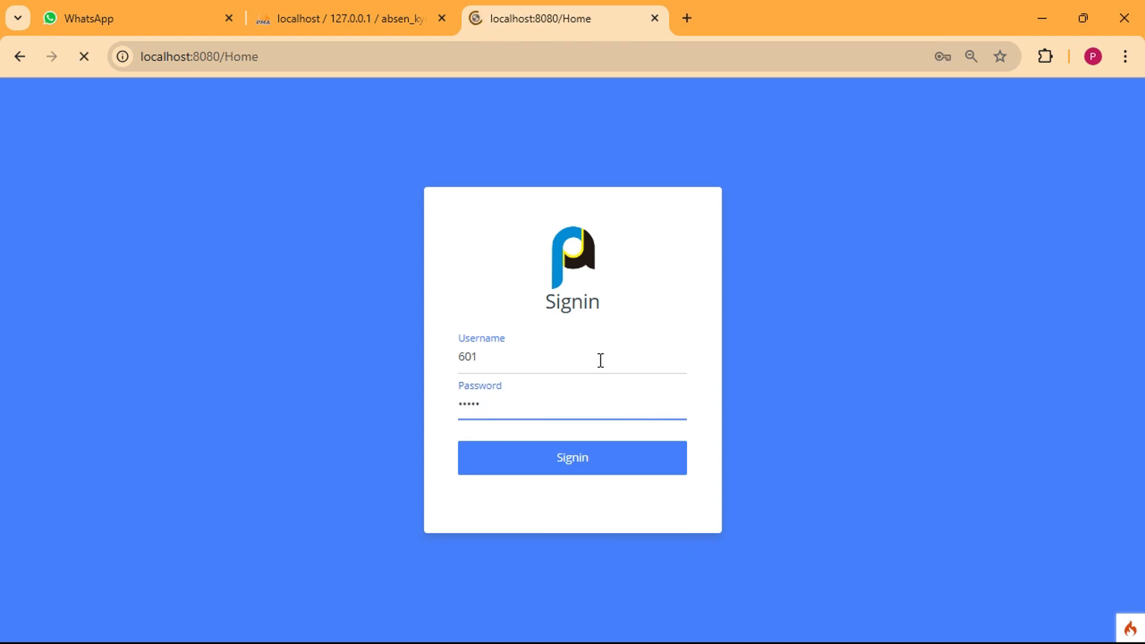
left_click(693, 346)
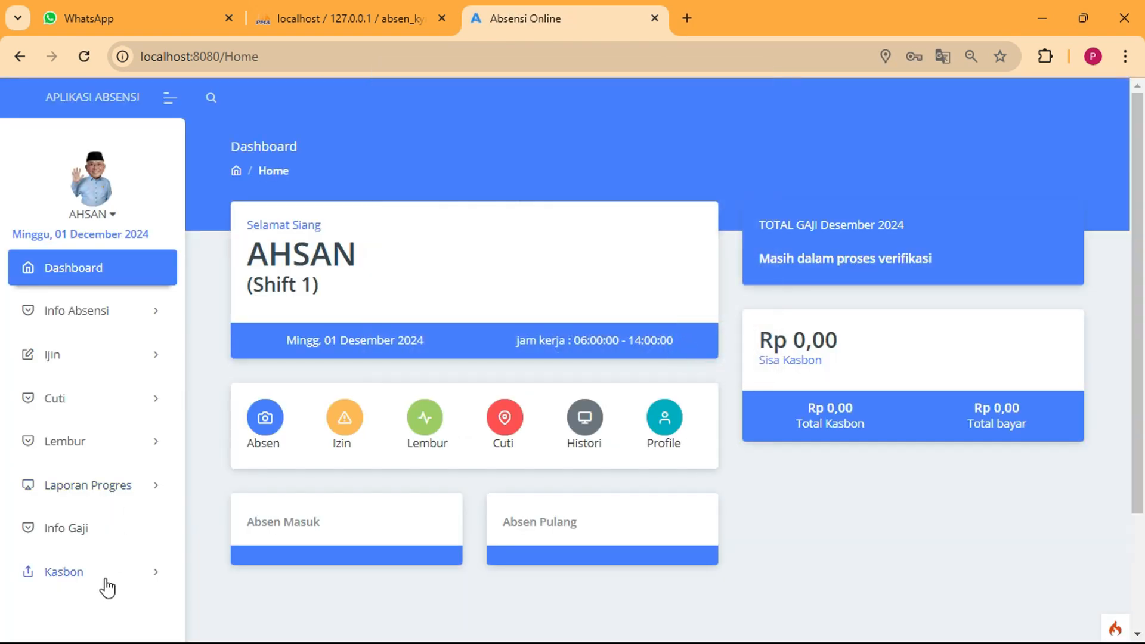
Approve the employee's Rp 5.000.000,00 request from Kasbon > Approve Kasbon
left_click(125, 571)
scroll(158, 525, "down", 3)
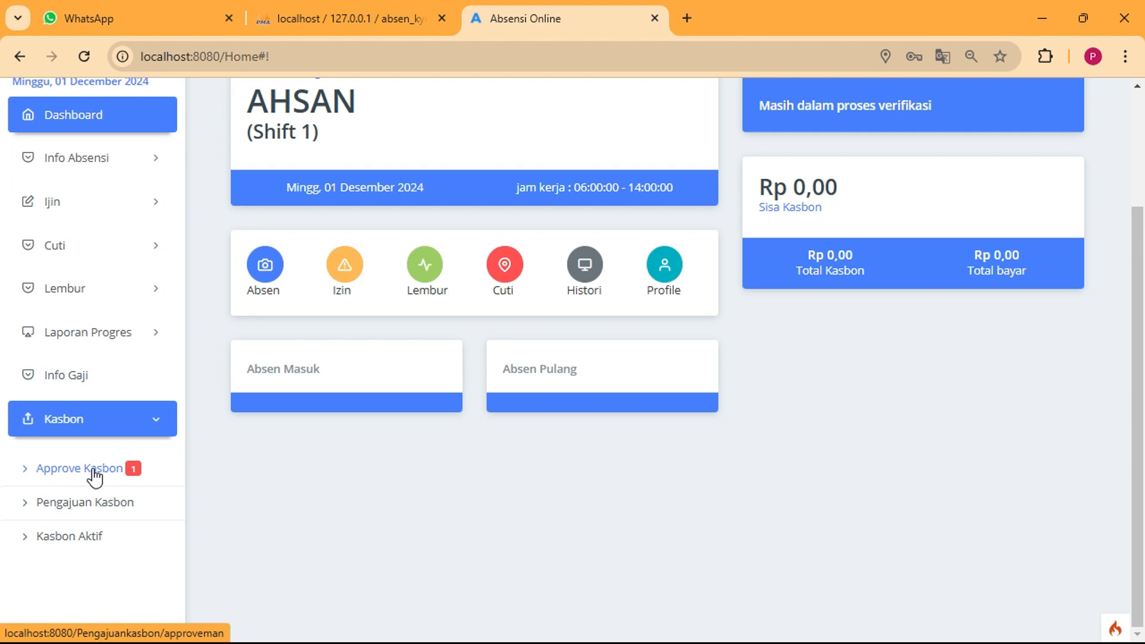
left_click(103, 471)
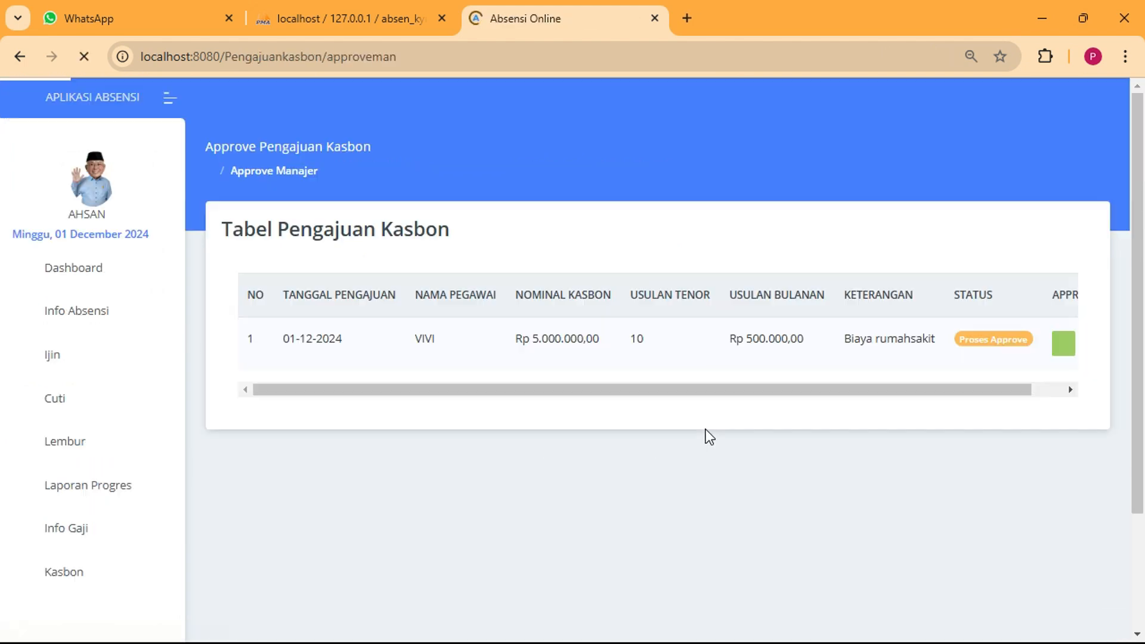
left_click(431, 338)
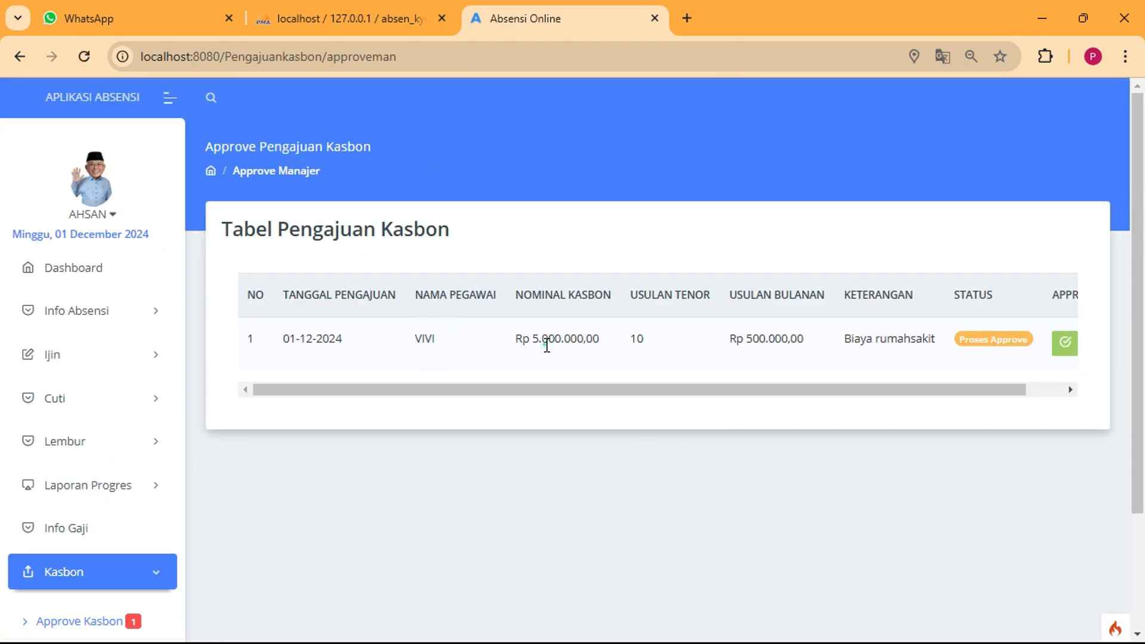
double_click(544, 343)
left_click(786, 341)
left_click_drag(996, 388, 1062, 389)
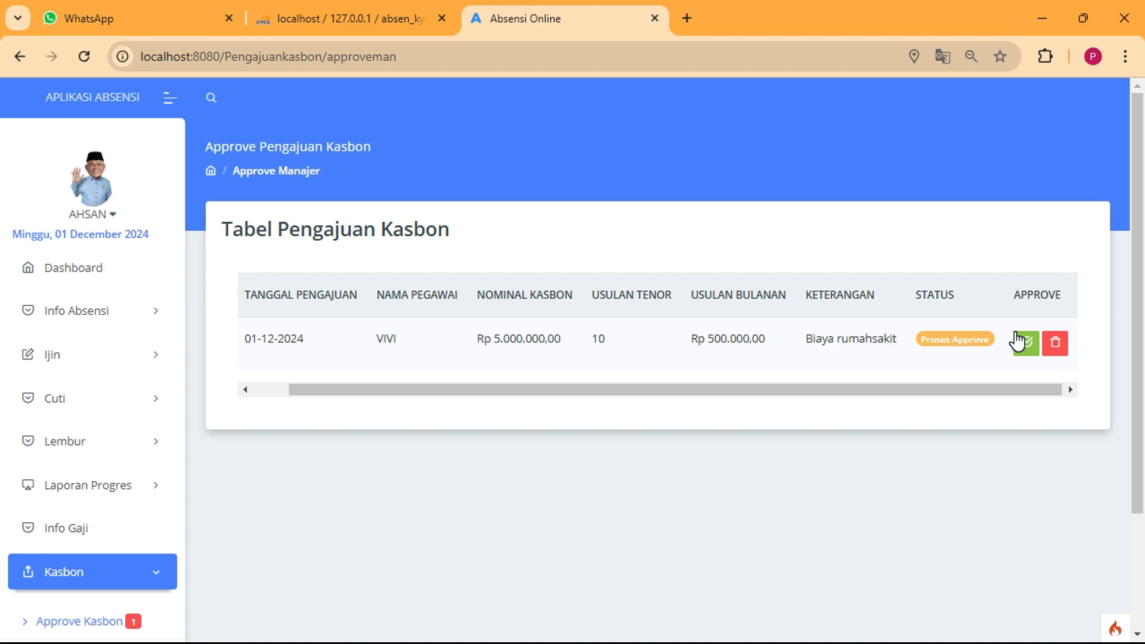
left_click(1025, 346)
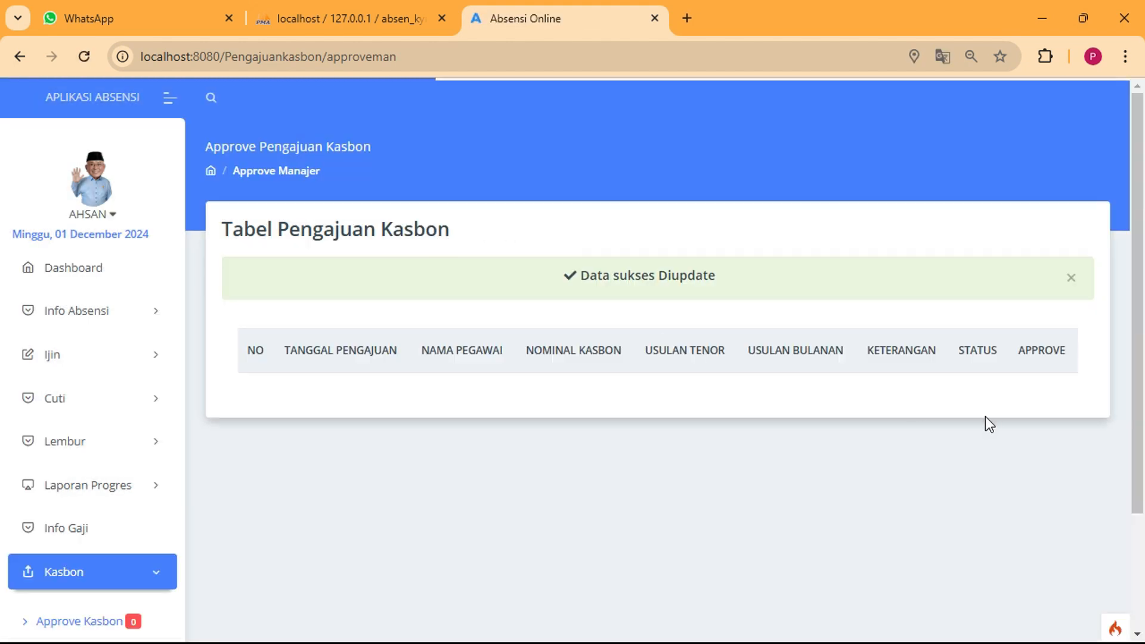
left_click(88, 200)
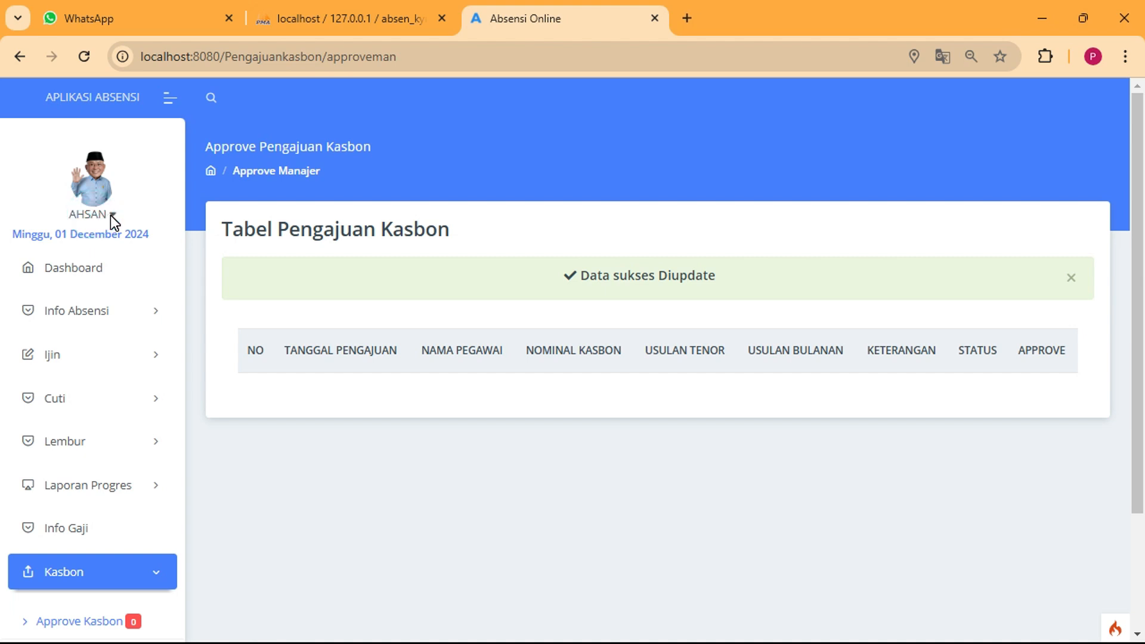
left_click(115, 219)
Log out of the line manager and sign in with the saved administrator account
left_click(66, 266)
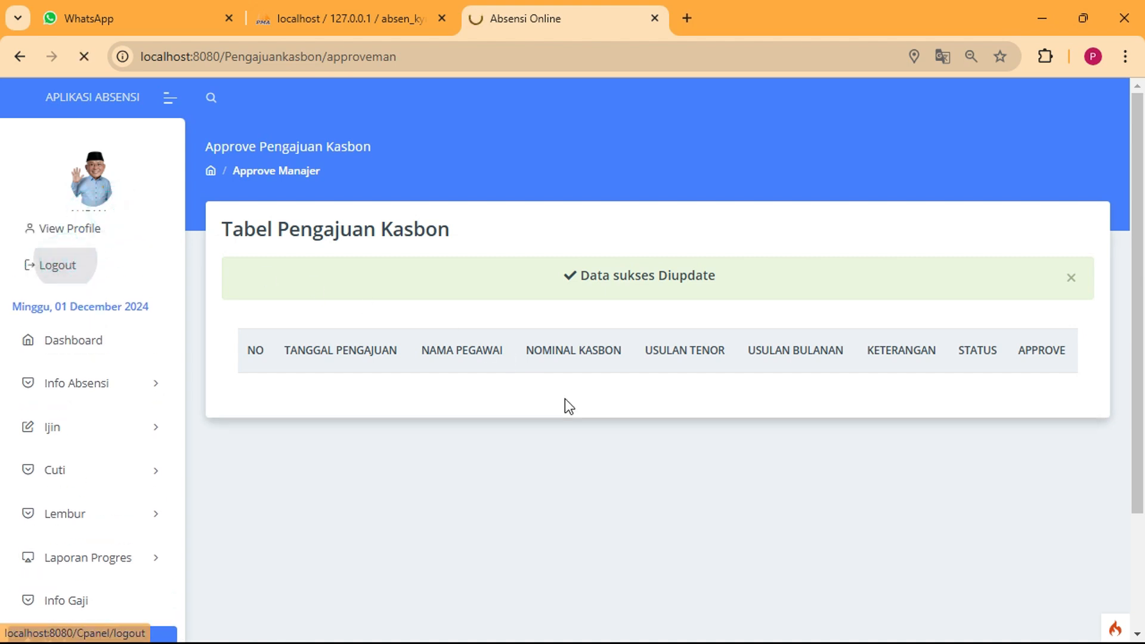
left_click(577, 355)
left_click(594, 401)
left_click(524, 419)
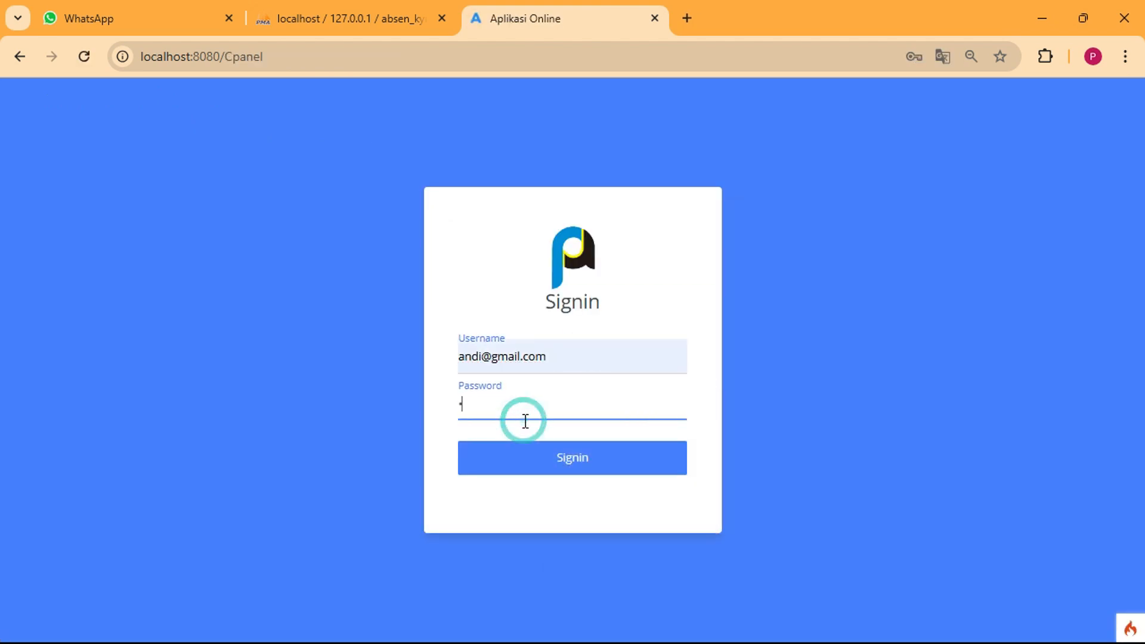
type("123")
left_click(525, 460)
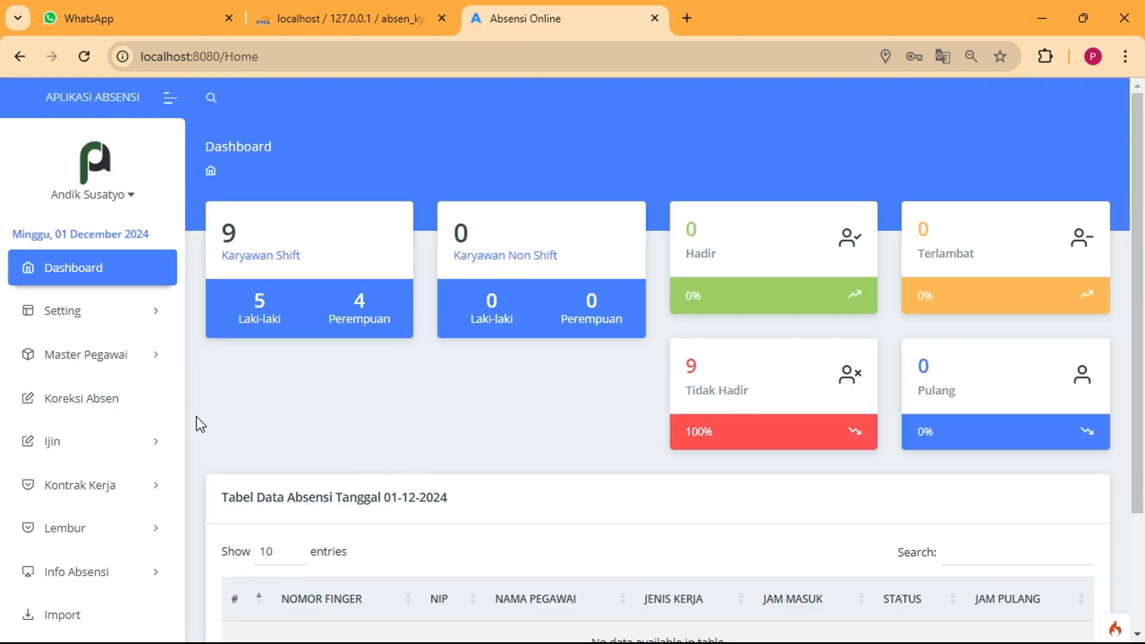
Open Kasbon > Approve Kasbon to see requests awaiting HRD approval
scroll(143, 455, "down", 1)
scroll(205, 545, "down", 3)
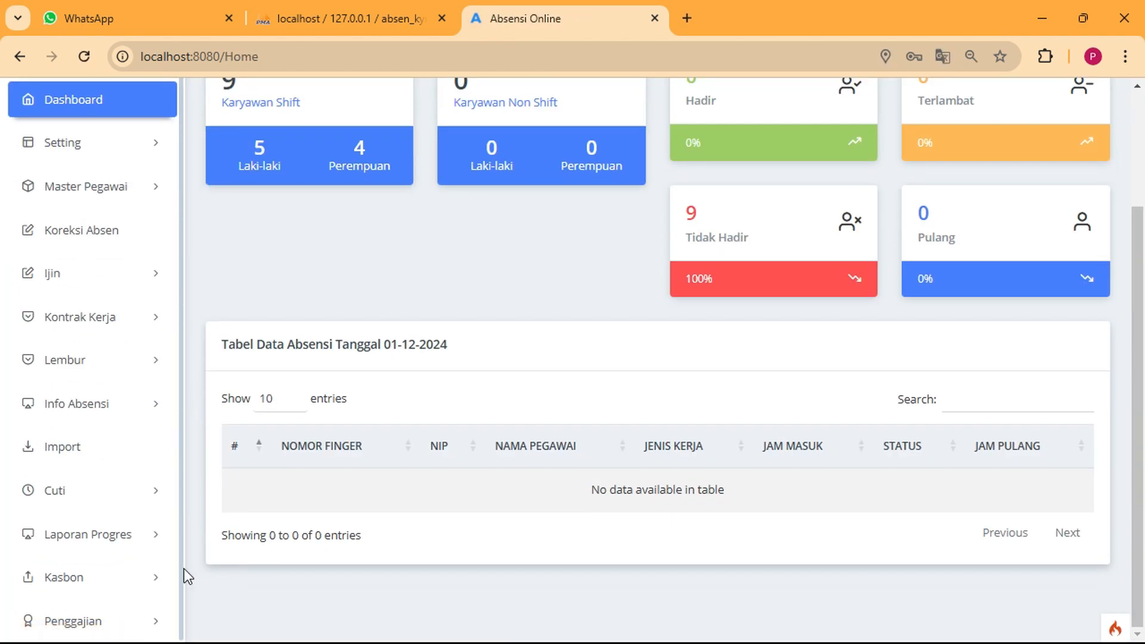
left_click(150, 584)
scroll(179, 602, "down", 3)
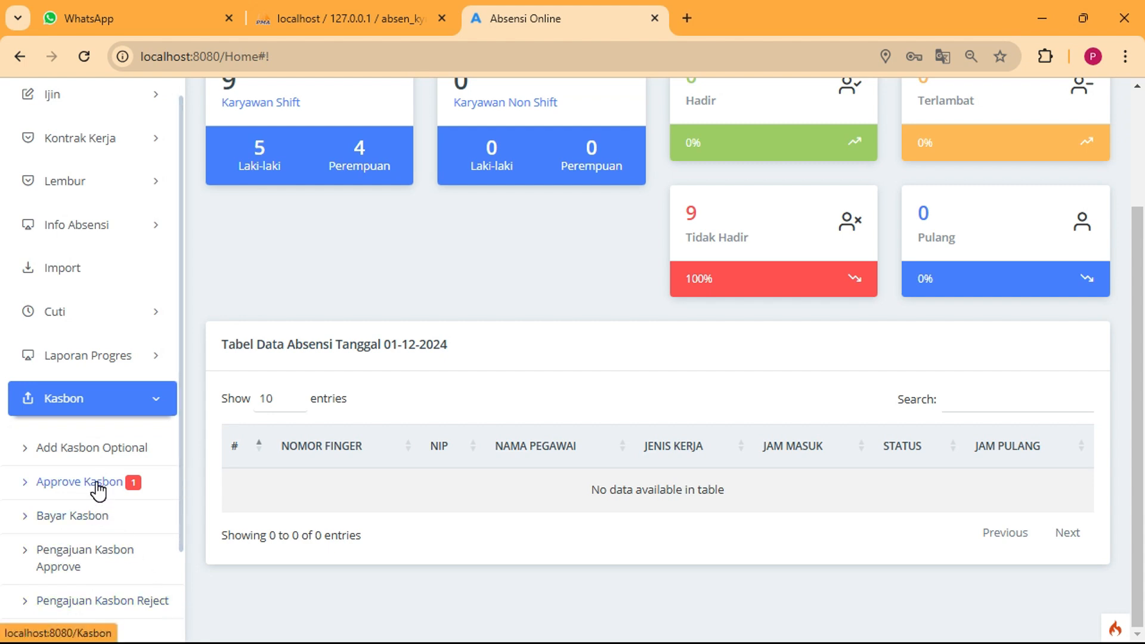
left_click(96, 486)
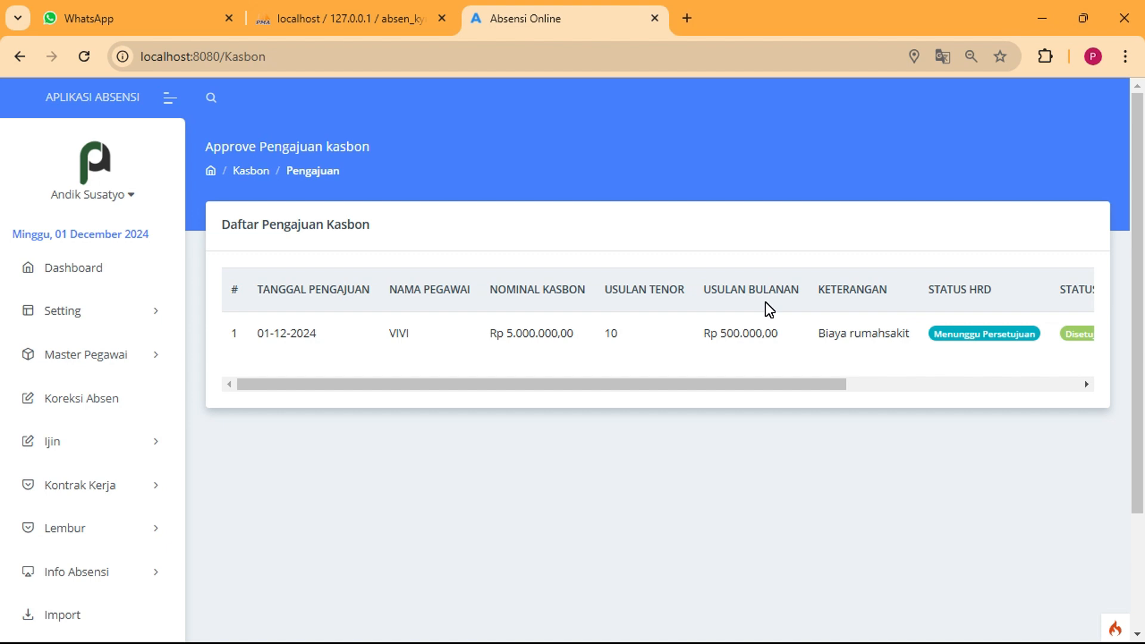
Scroll the request row across and confirm its manager line status is Disetujui
left_click_drag(549, 384, 253, 364)
left_click_drag(508, 334, 547, 337)
left_click_drag(664, 388, 668, 389)
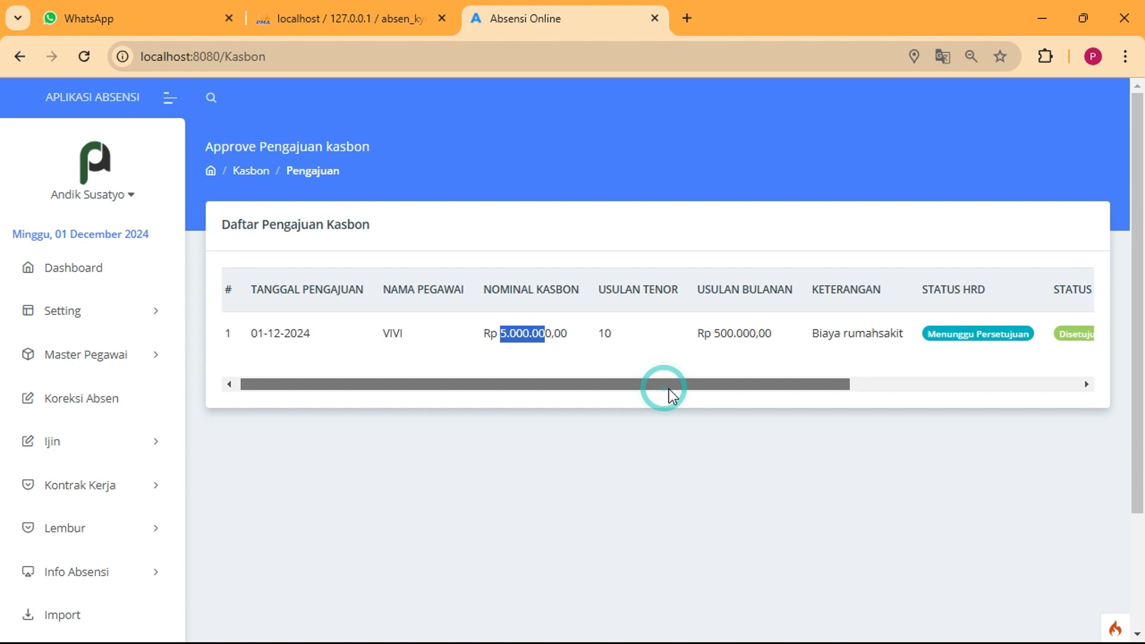
left_click(608, 337)
left_click_drag(726, 334, 736, 334)
left_click(774, 378)
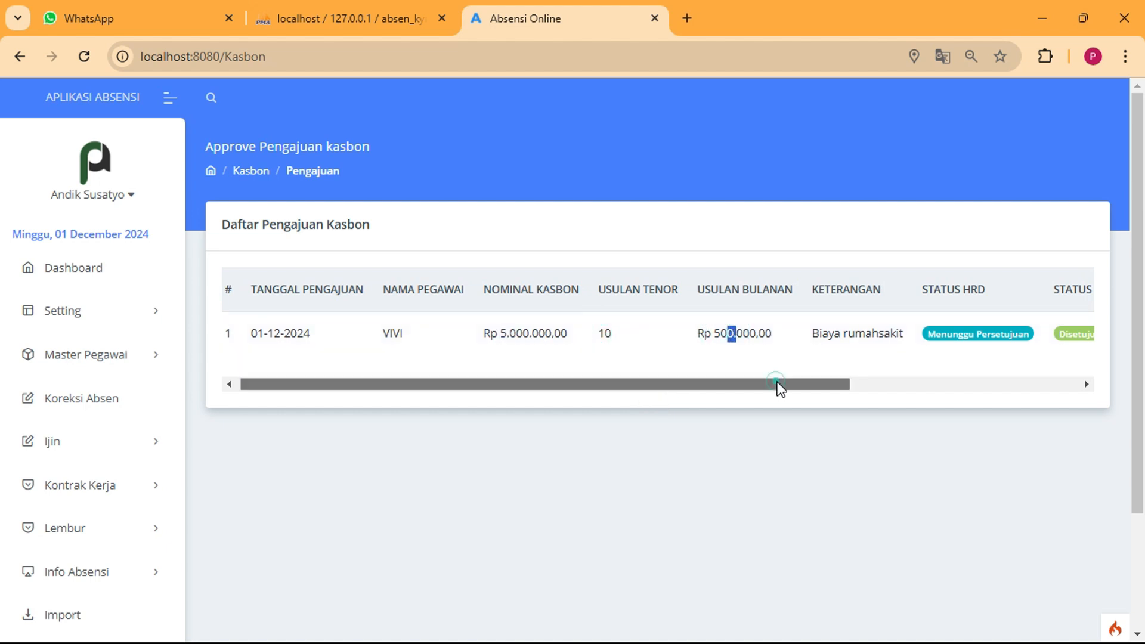
left_click_drag(778, 384, 807, 386)
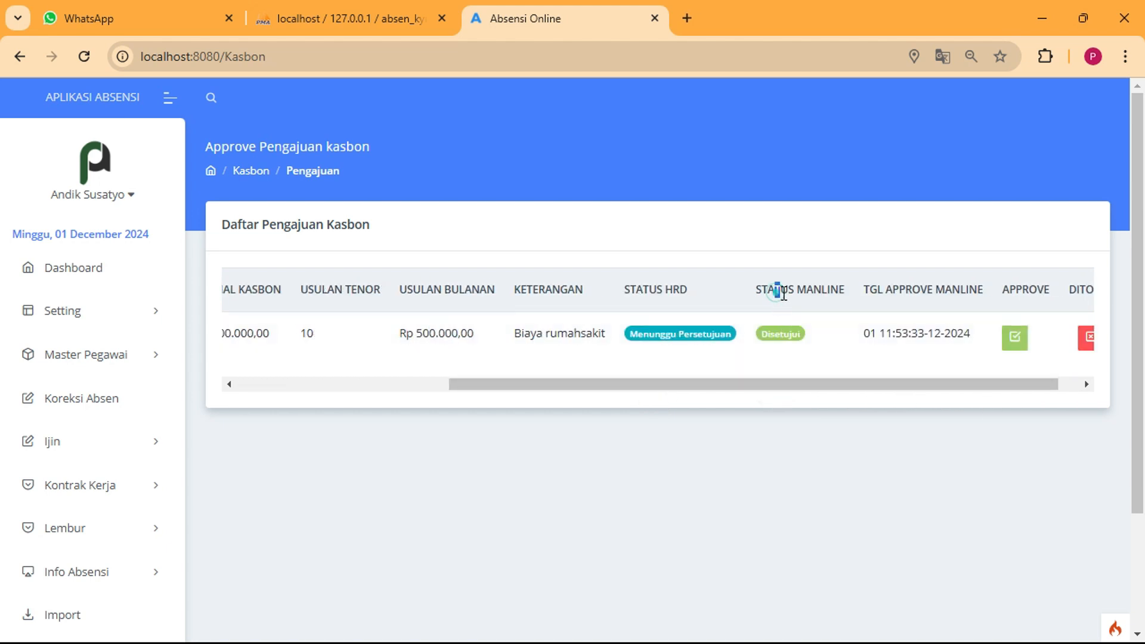
left_click_drag(783, 292, 838, 295)
left_click(816, 334)
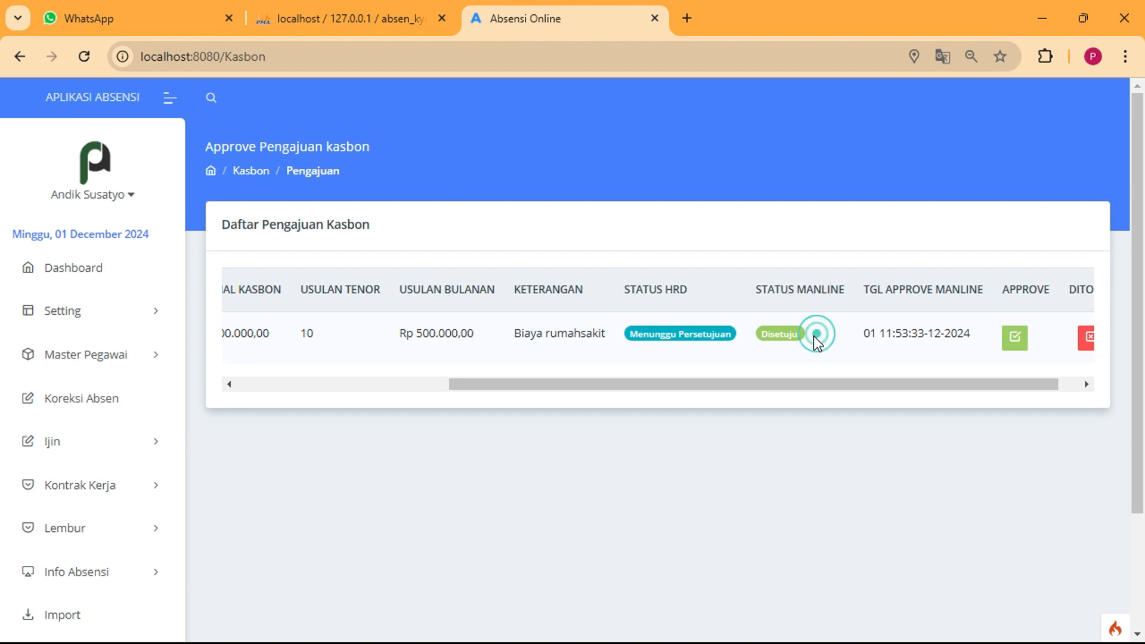
left_click_drag(765, 335, 798, 335)
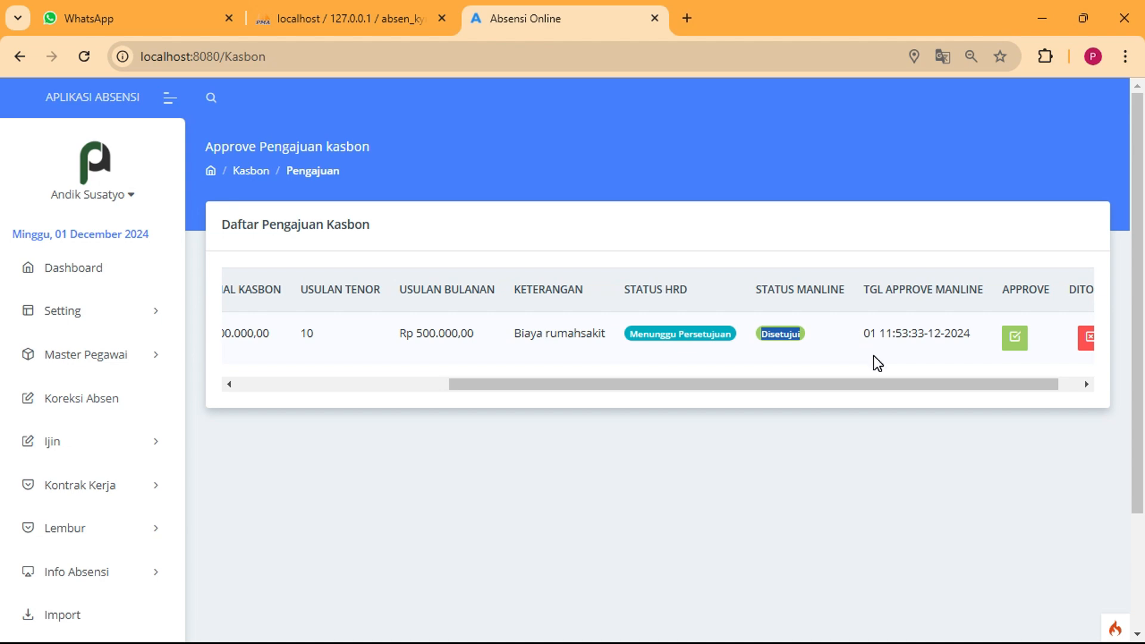
left_click(921, 381)
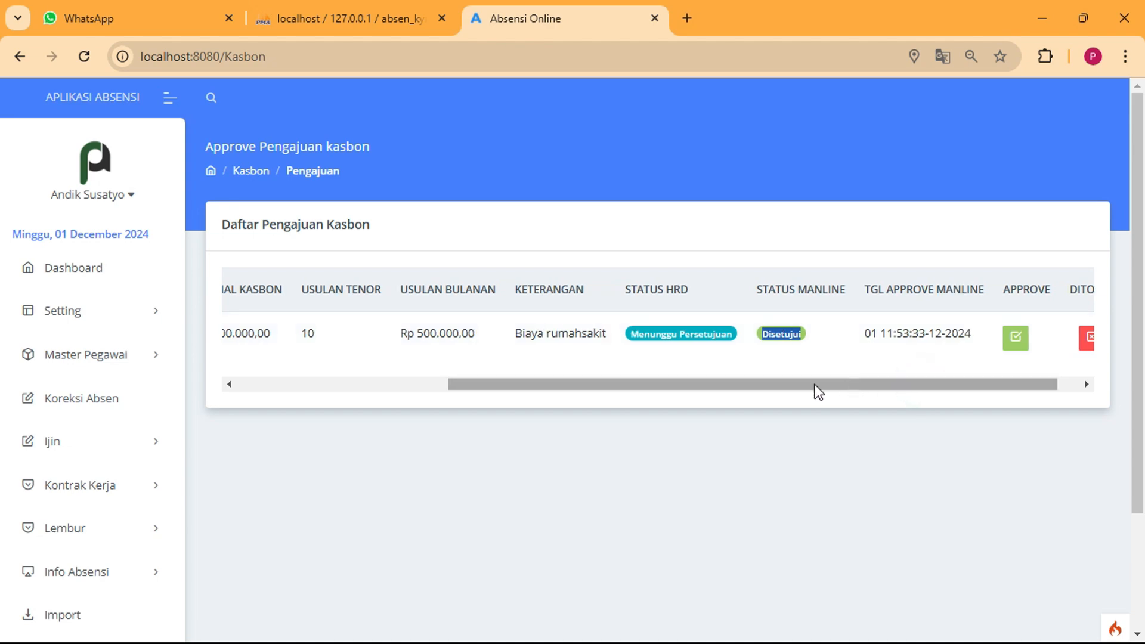
Open and close the Approve form, then act on the request to empty the list
left_click(1017, 339)
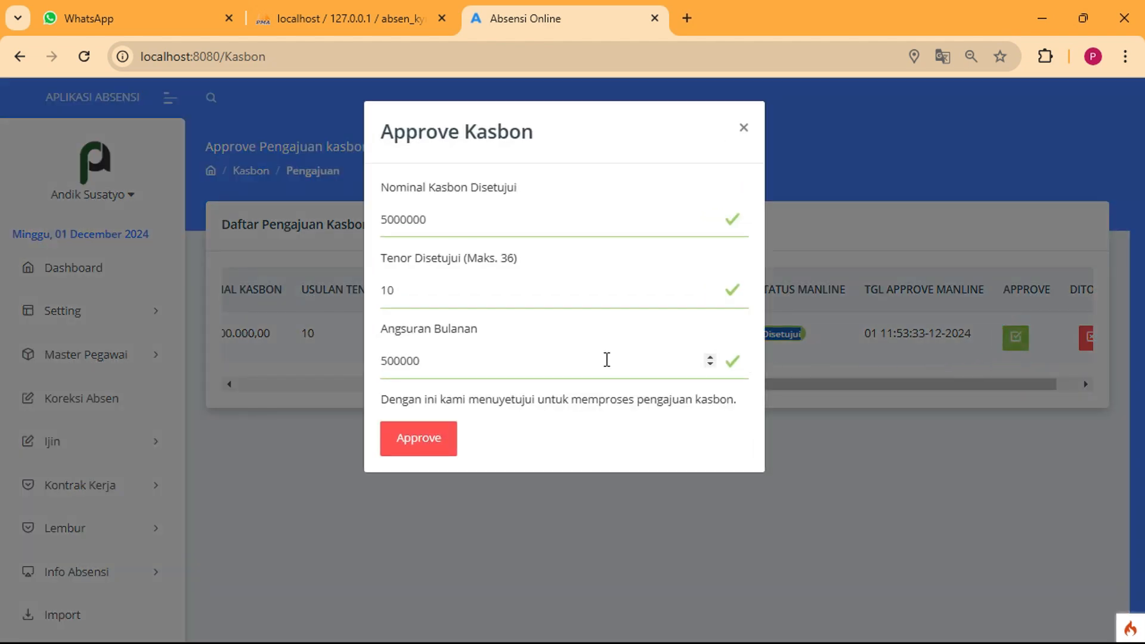
left_click(815, 463)
left_click(1042, 383)
left_click(1062, 337)
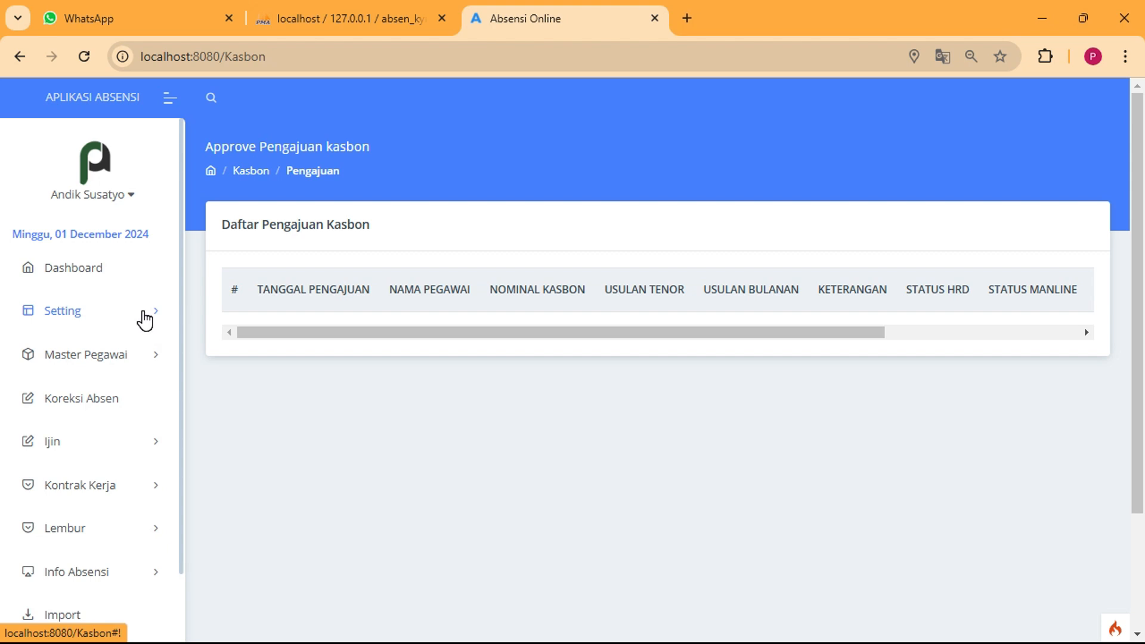
Log out of the HRD admin, sign in as the employee, and open Kasbon > Pengajuan Kasbon
left_click(128, 198)
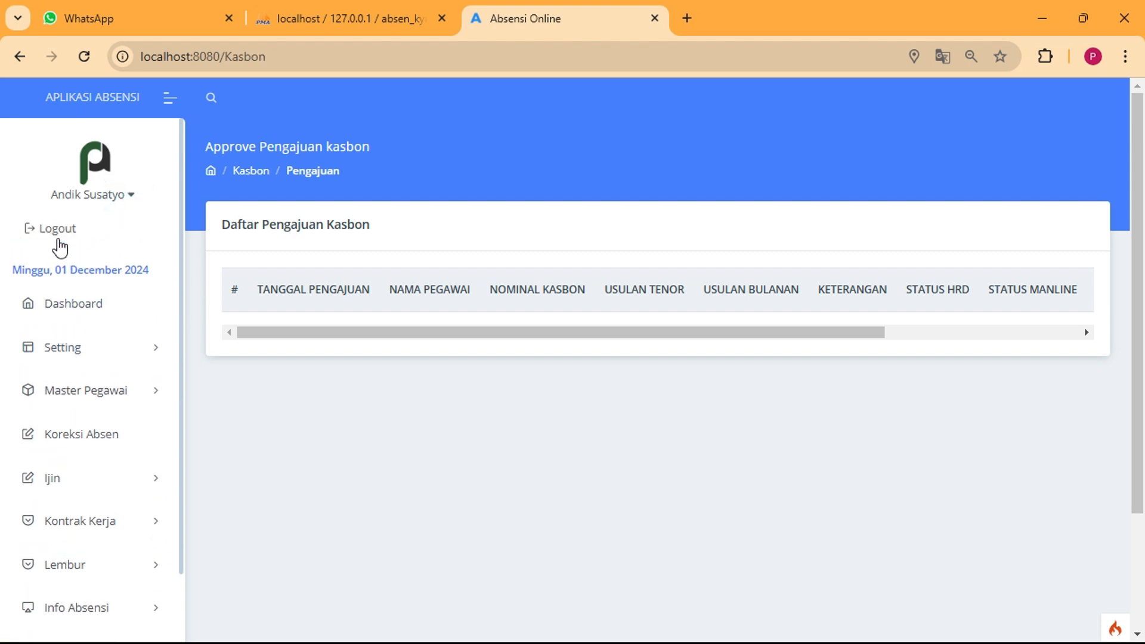
left_click(58, 229)
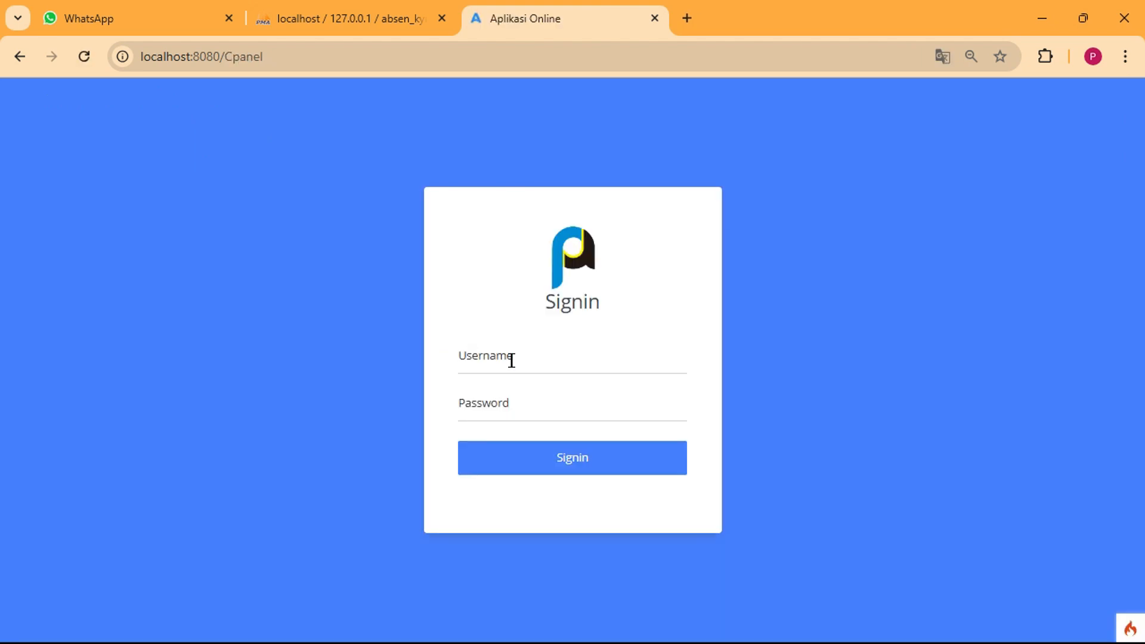
left_click(513, 357)
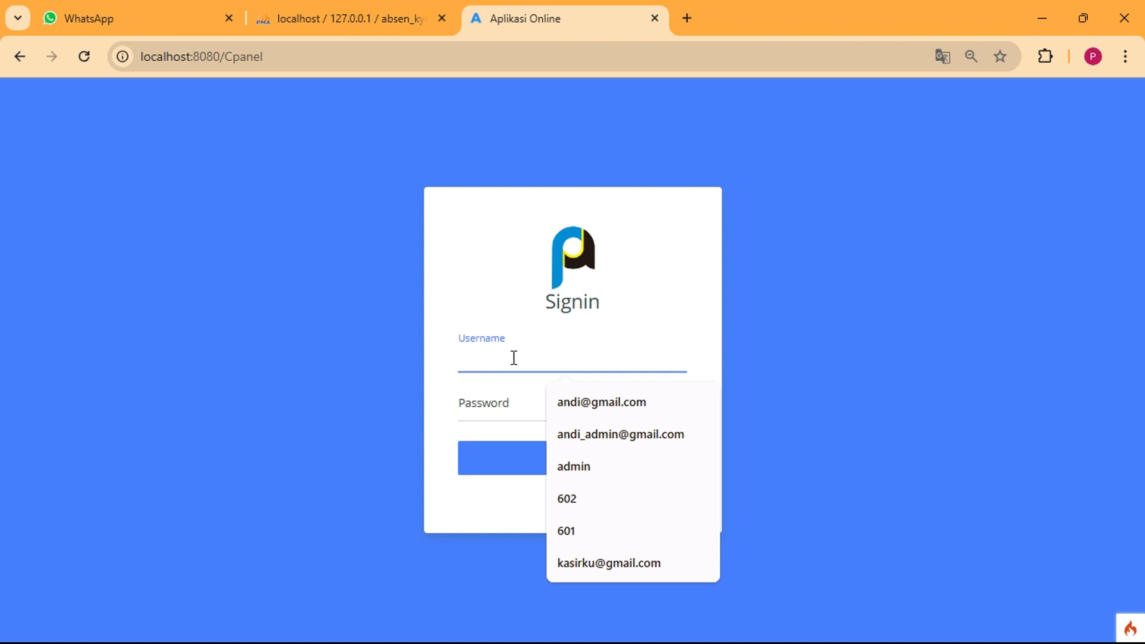
type("611")
key("Tab")
type("61")
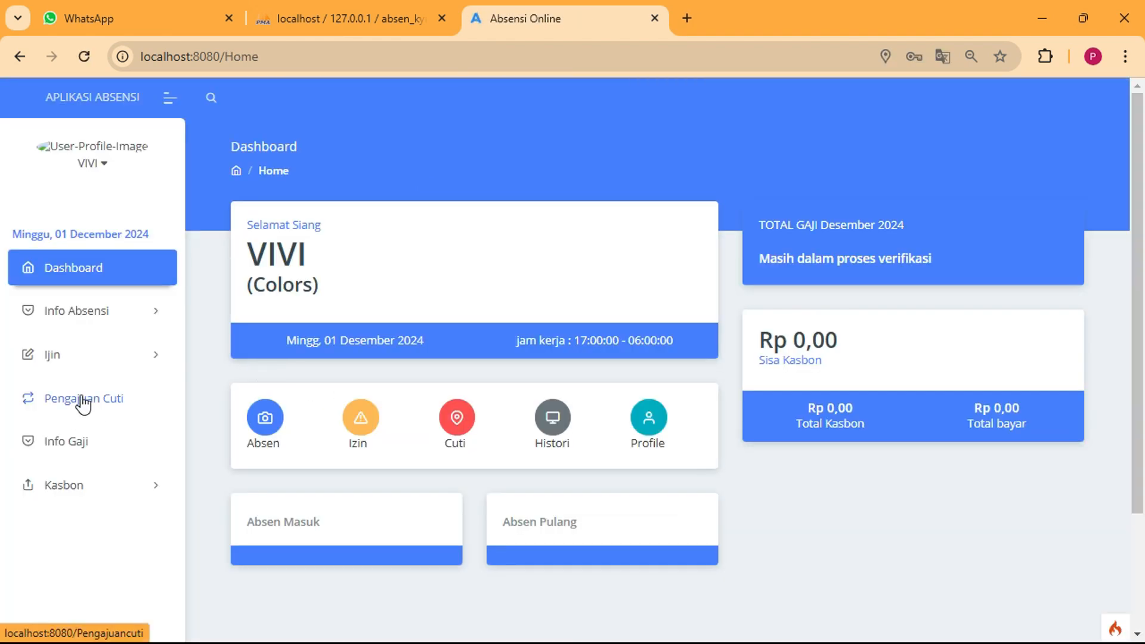
left_click(74, 486)
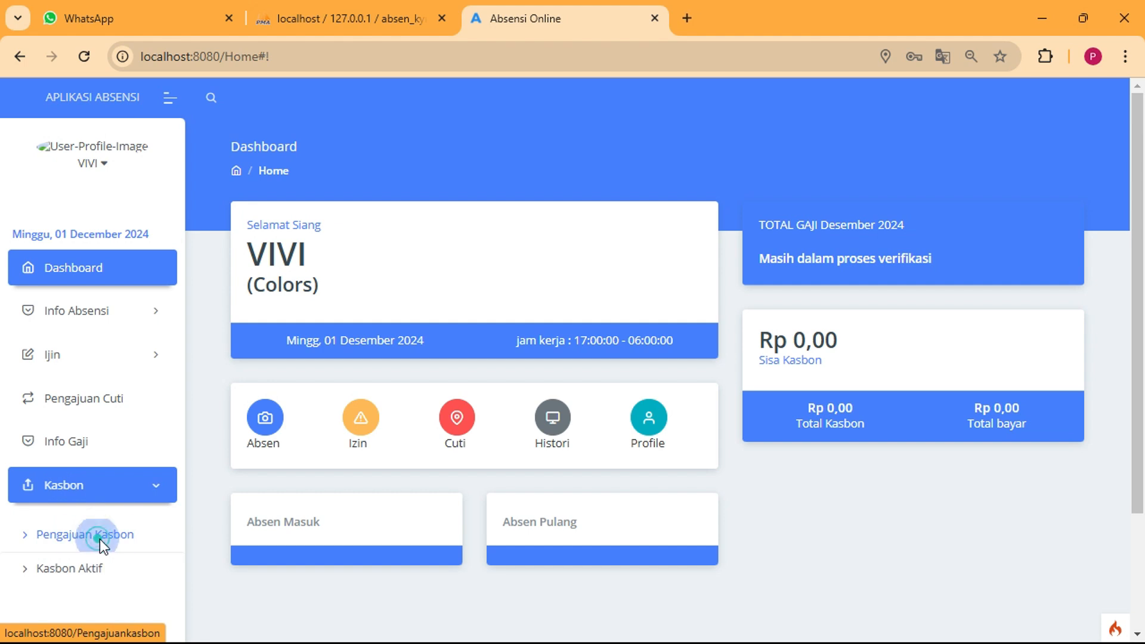
left_click(99, 539)
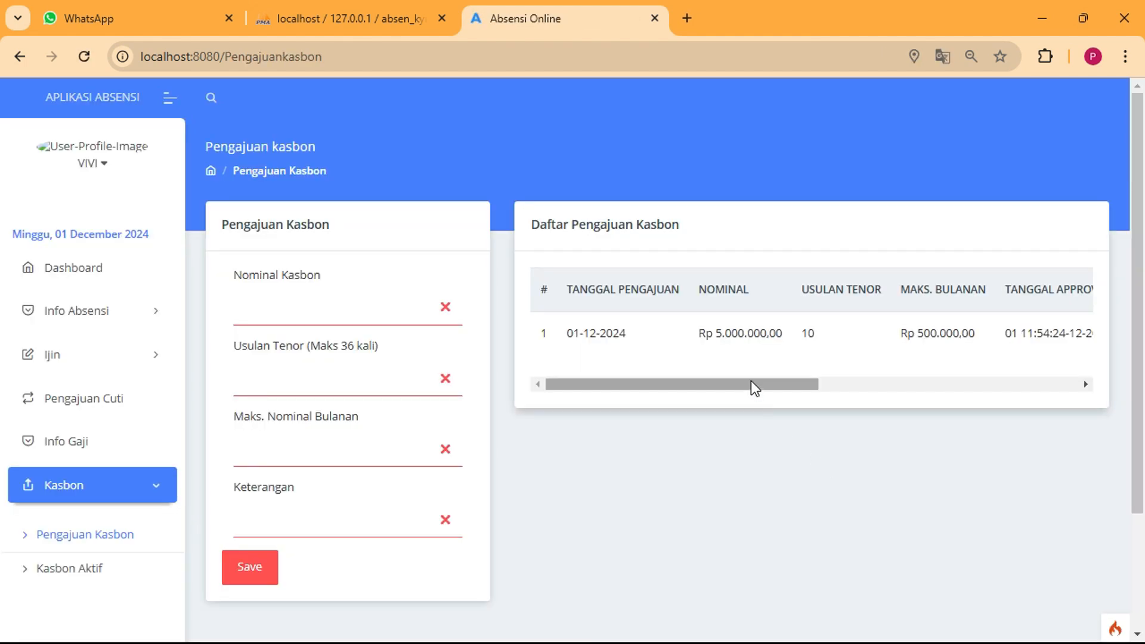
Enter Nominal Kasbon 5000000, tenor 10, monthly maximum 500000 and note 'Biaya rumah sakit', then save
left_click_drag(750, 385, 1101, 392)
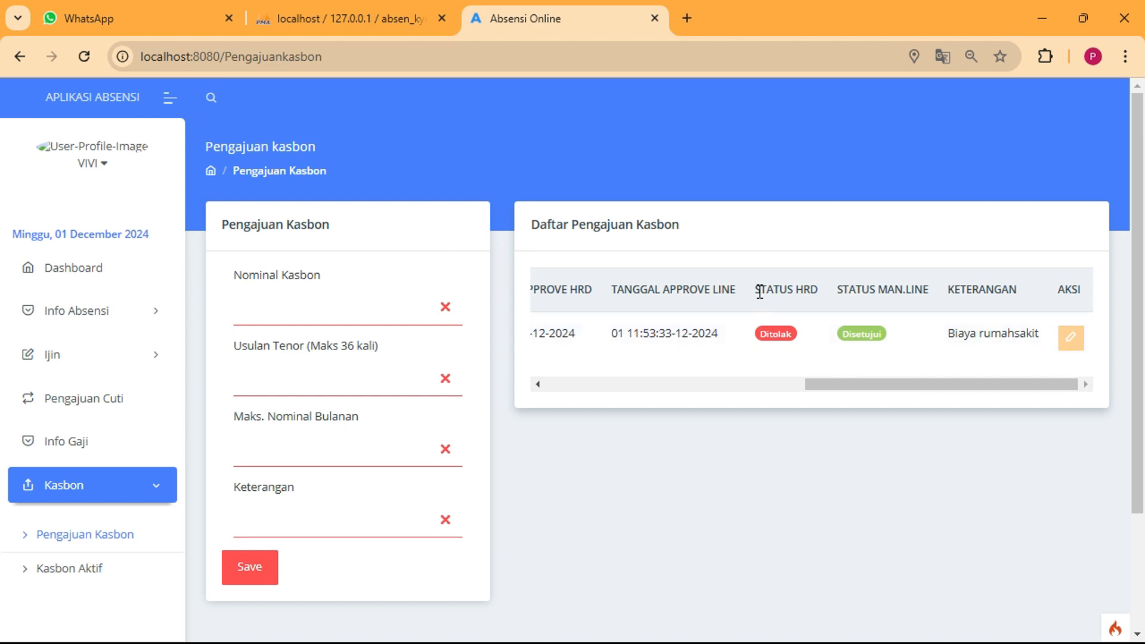
left_click_drag(759, 290, 797, 290)
left_click_drag(978, 385, 453, 402)
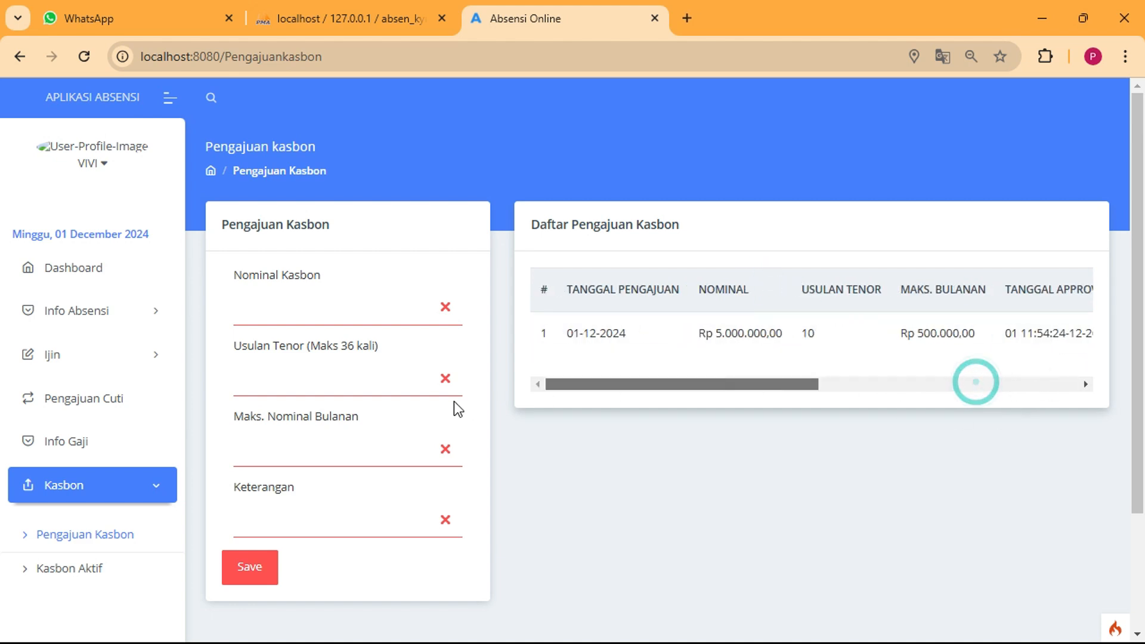
left_click(266, 305)
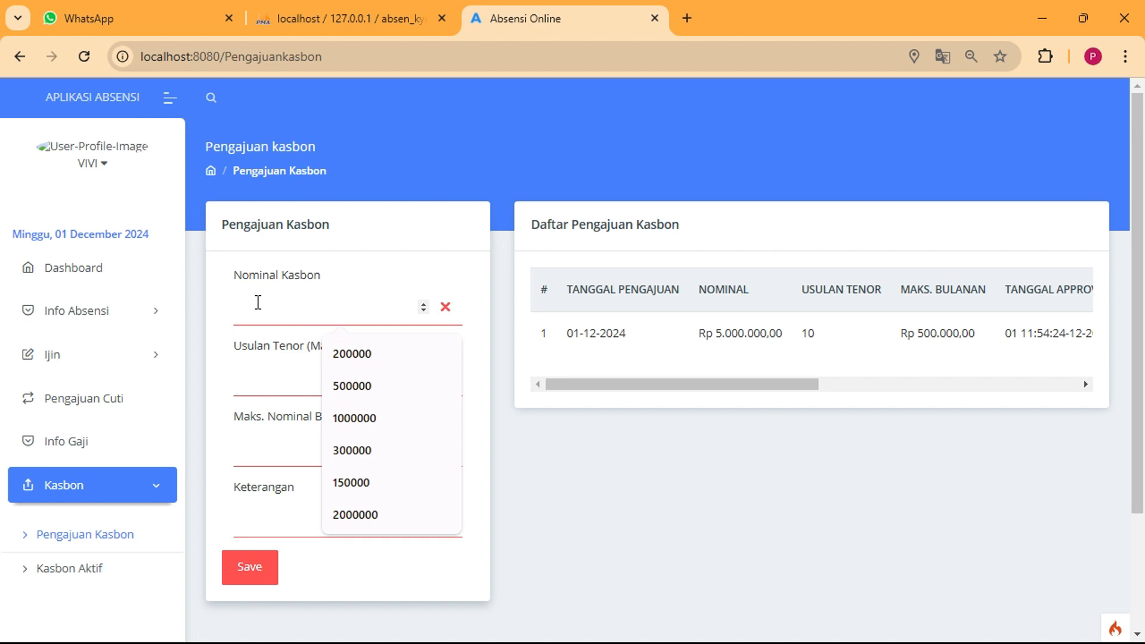
type("5000000")
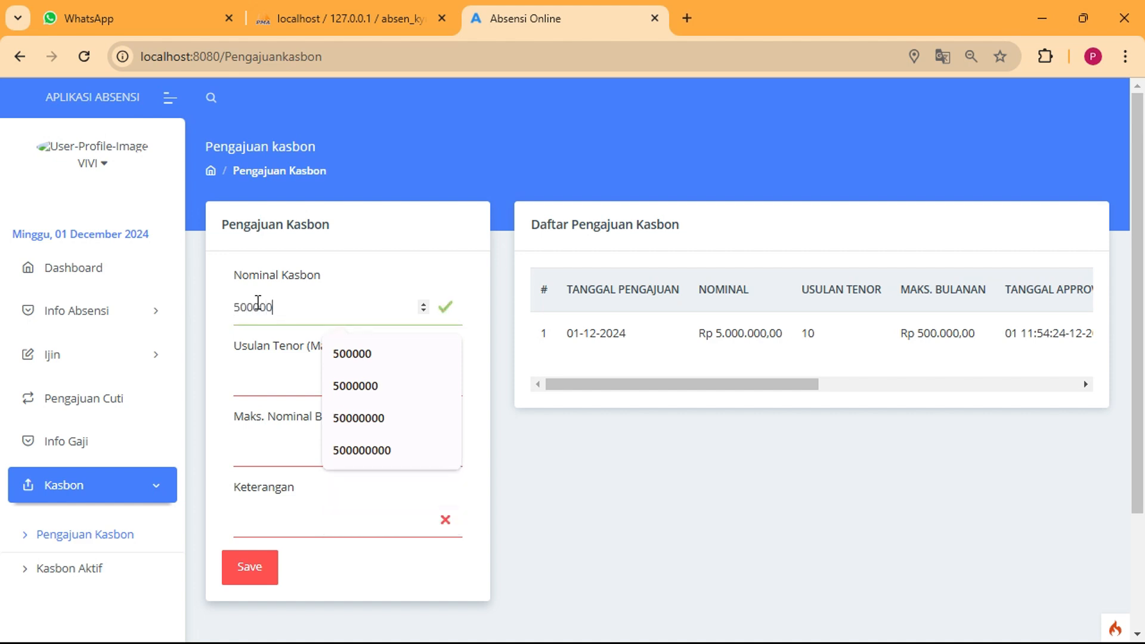
key("Tab")
type("10")
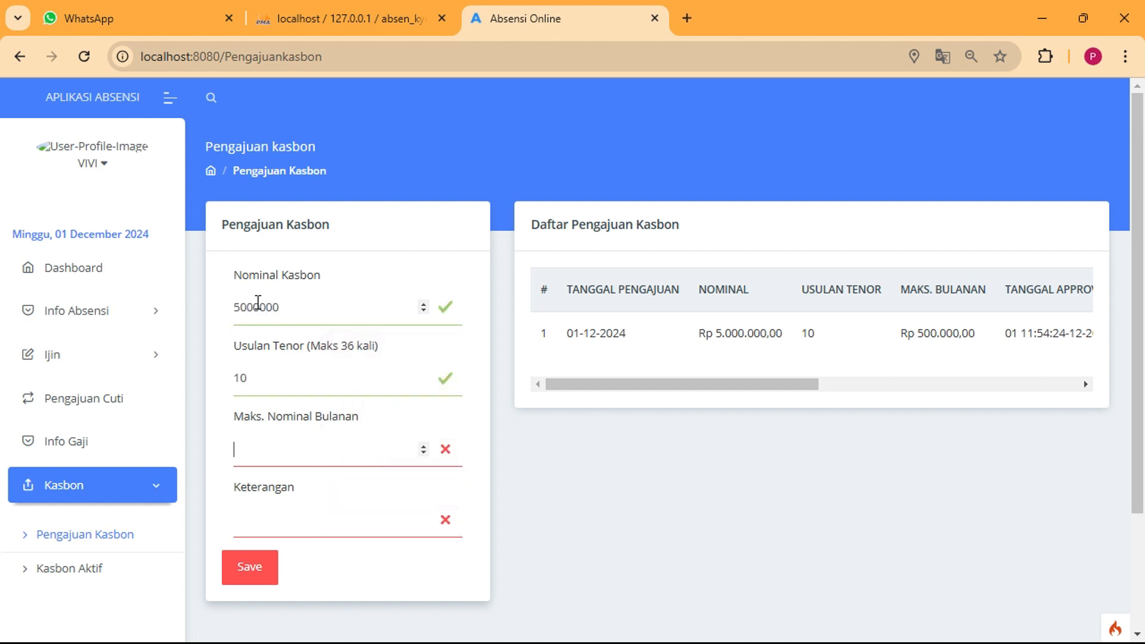
key("Tab")
type("500000")
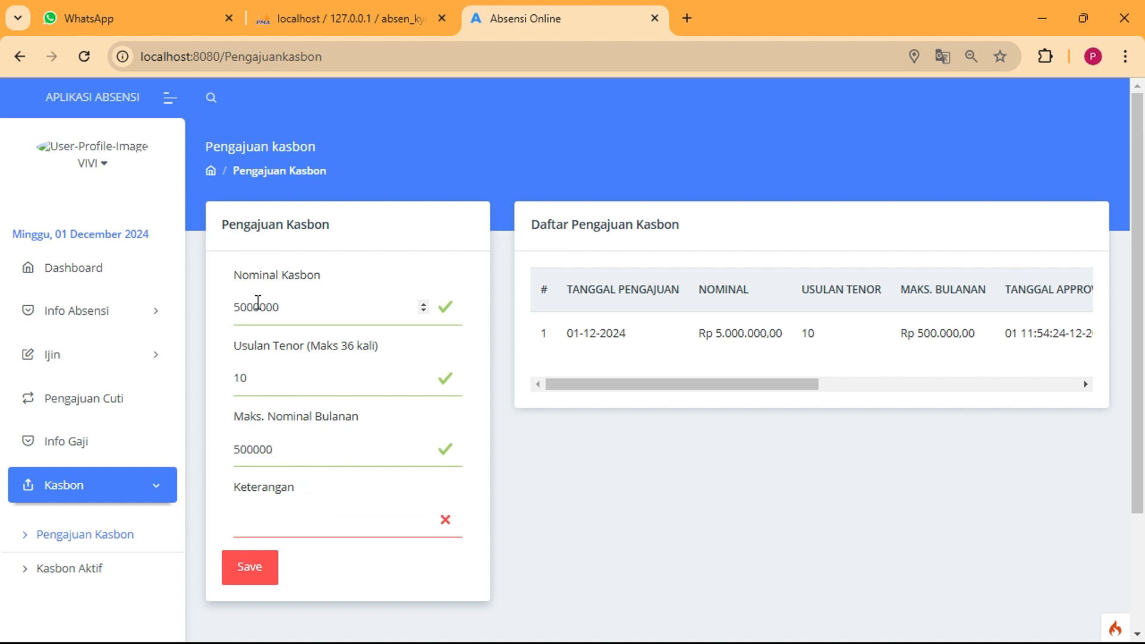
type("Biaya rum")
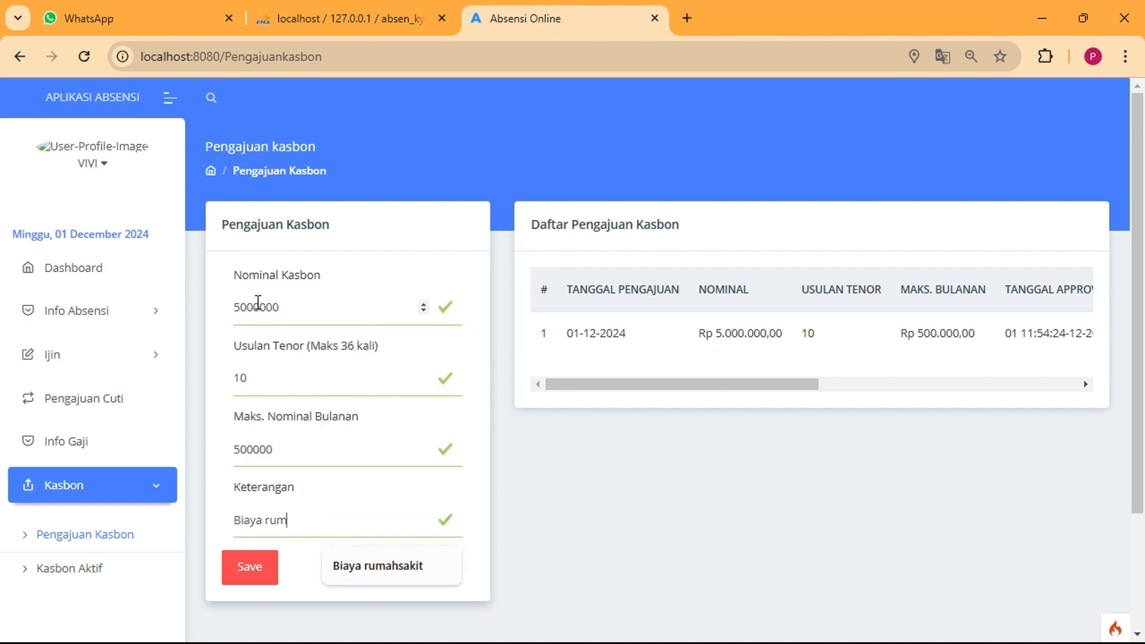
type("ah sakit")
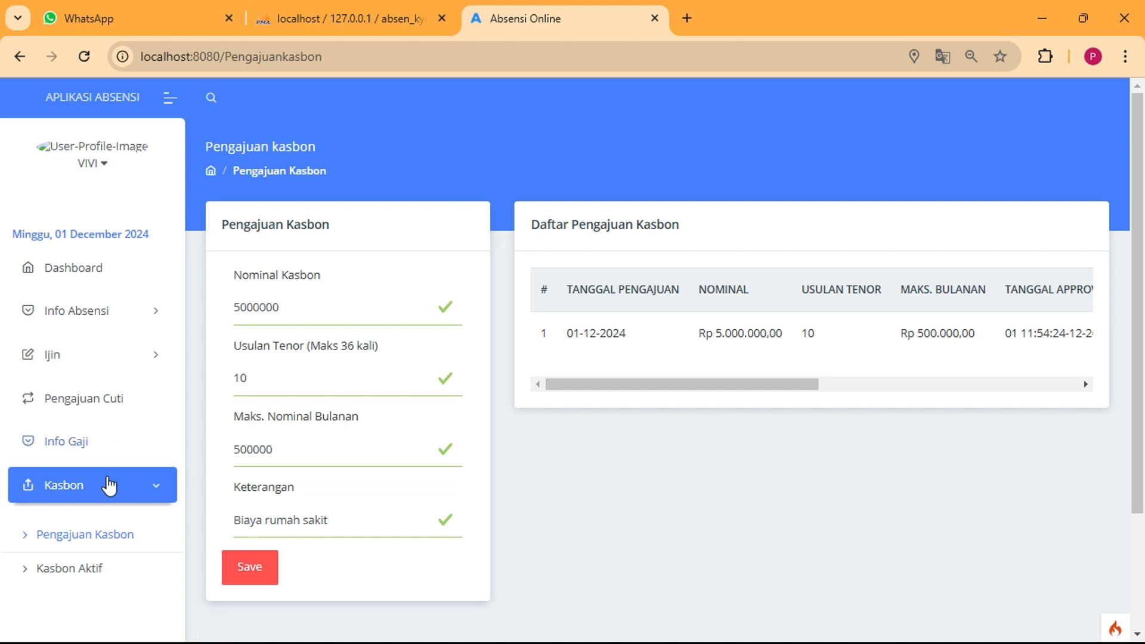
left_click(266, 571)
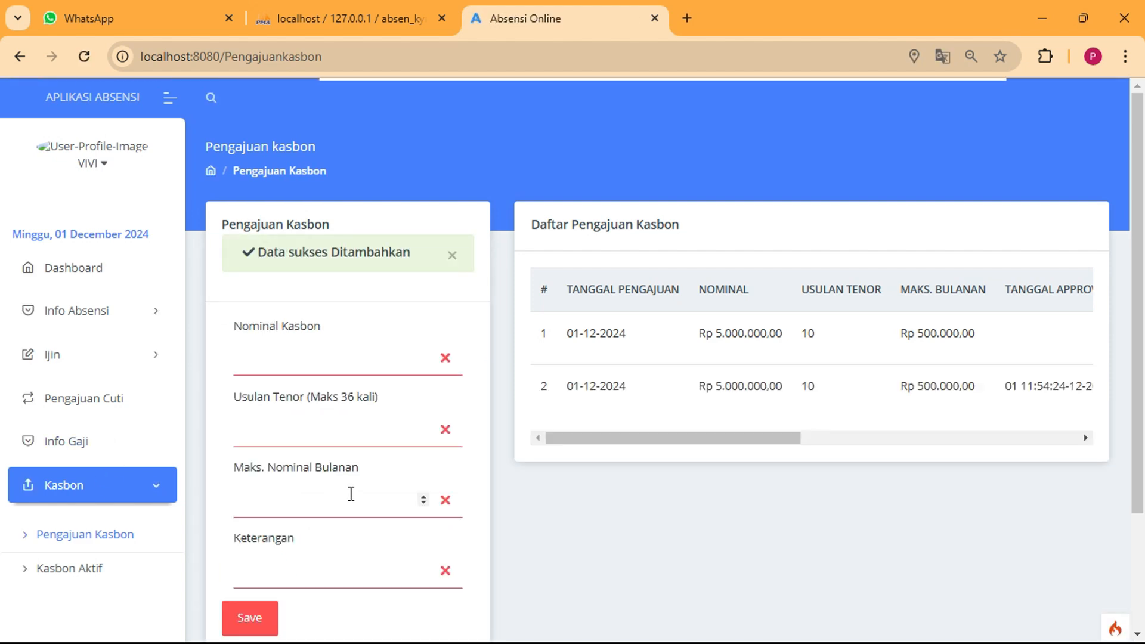
Sign out of the employee account from the account menu
left_click_drag(724, 437, 677, 448)
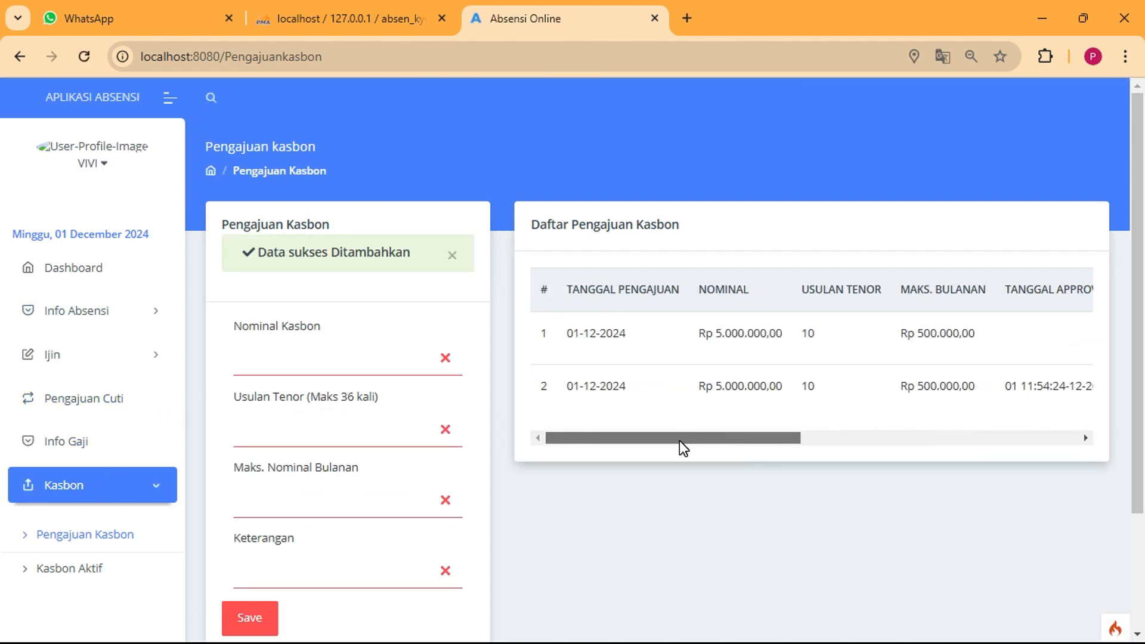
left_click(90, 164)
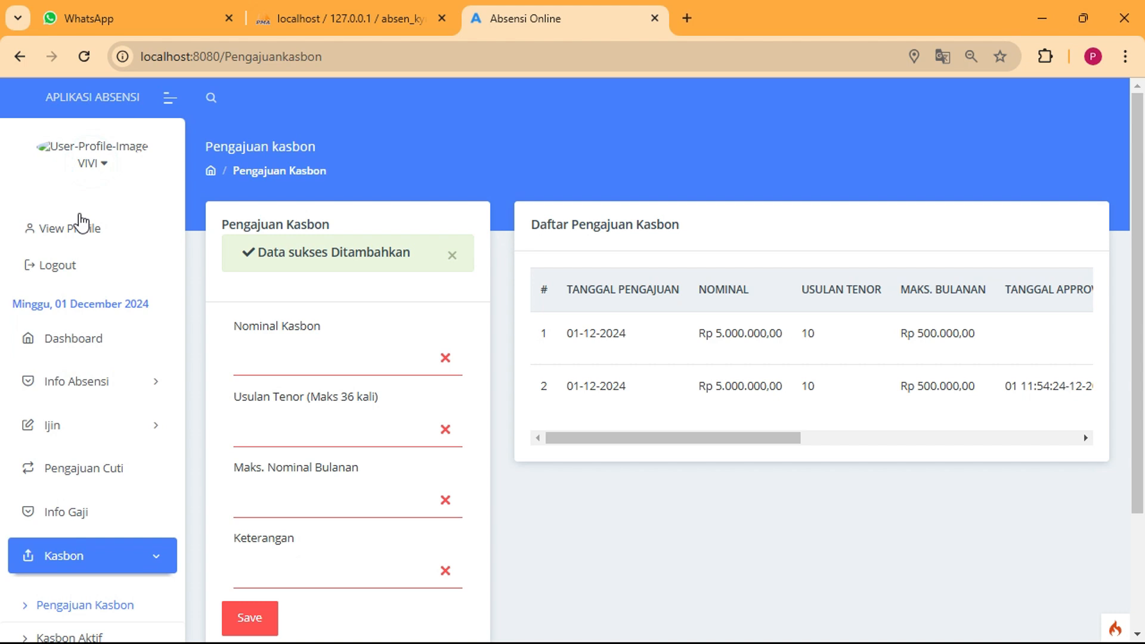
left_click(58, 264)
Sign in with the manager's username and password
left_click(510, 365)
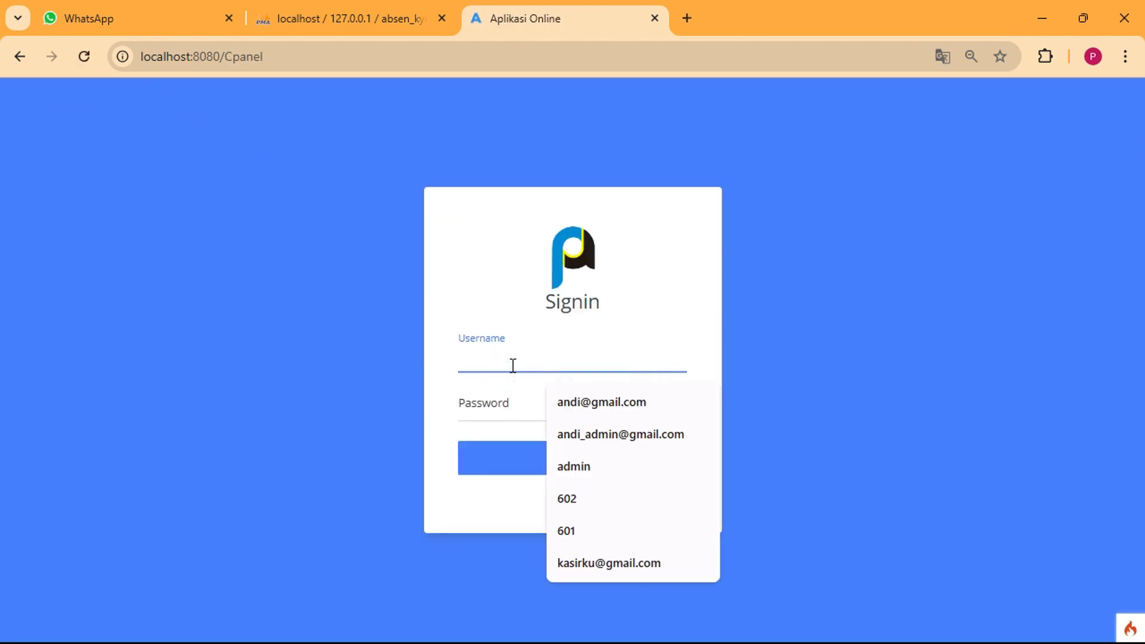
type("601")
key("Tab")
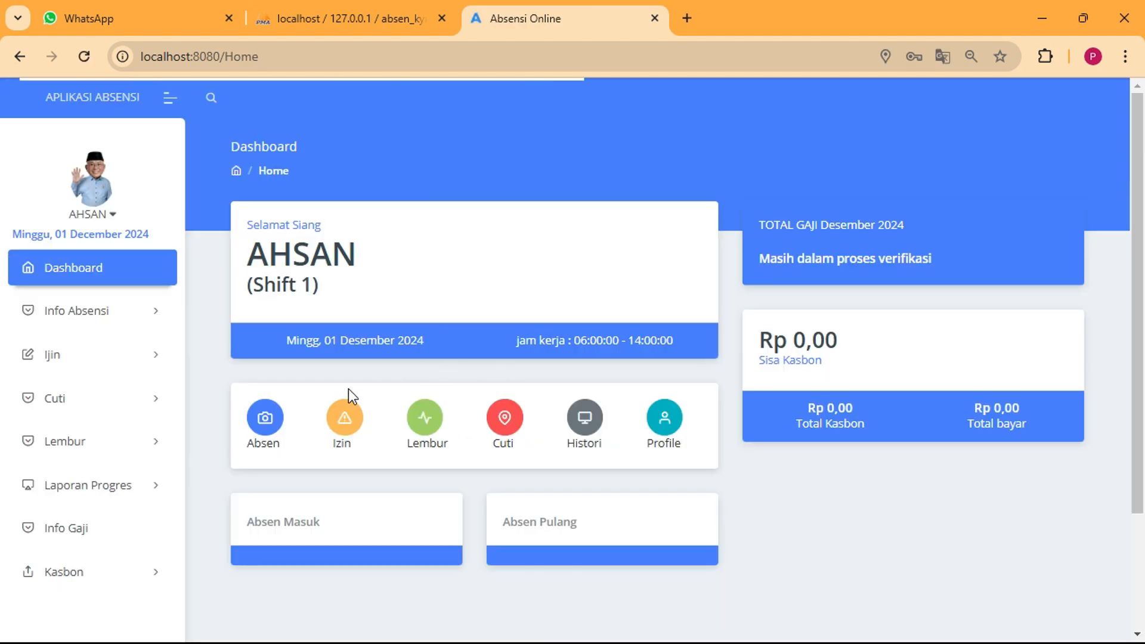
left_click(706, 342)
Approve the employee's pending kasbon in Kasbon > Approve Kasbon, then sign out
left_click(89, 570)
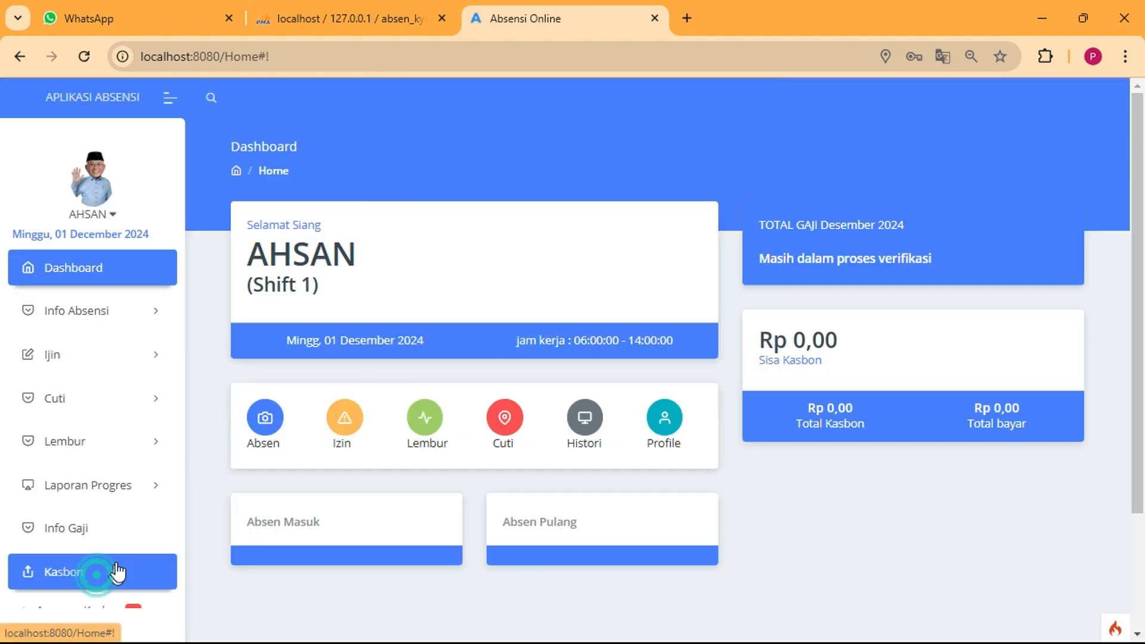
scroll(90, 536, "down", 3)
left_click(89, 465)
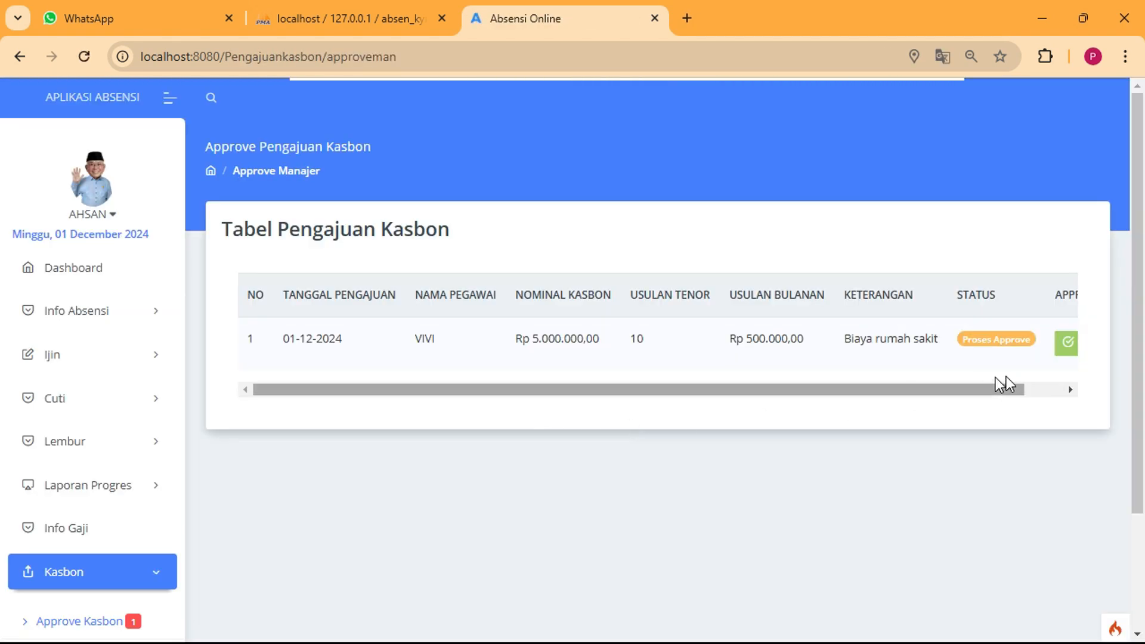
left_click(1043, 393)
left_click(1020, 350)
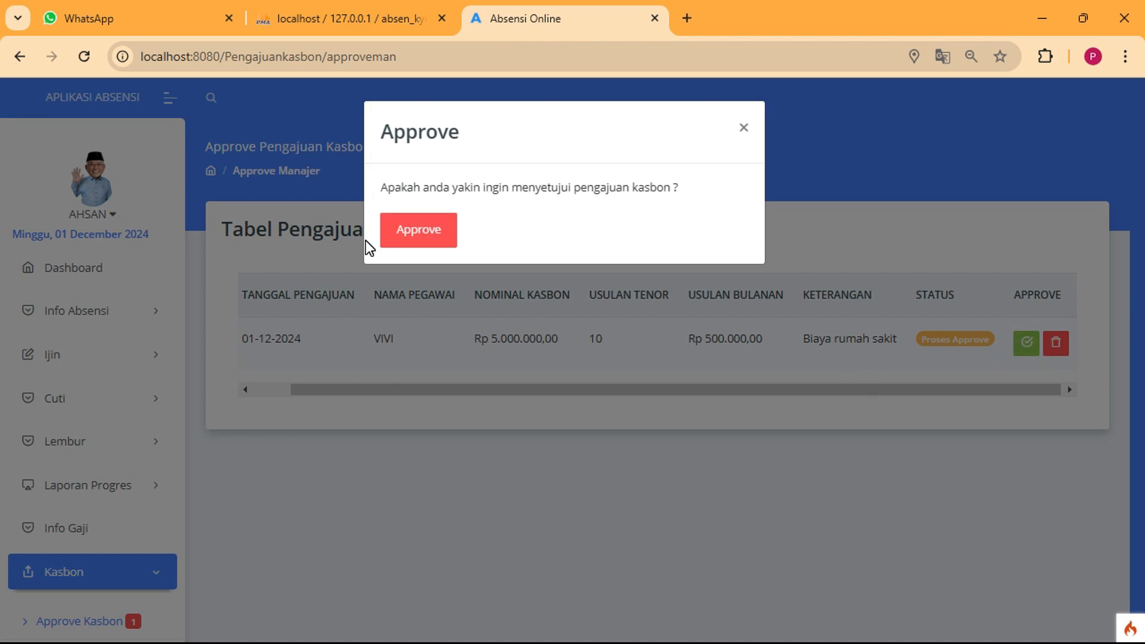
left_click(405, 233)
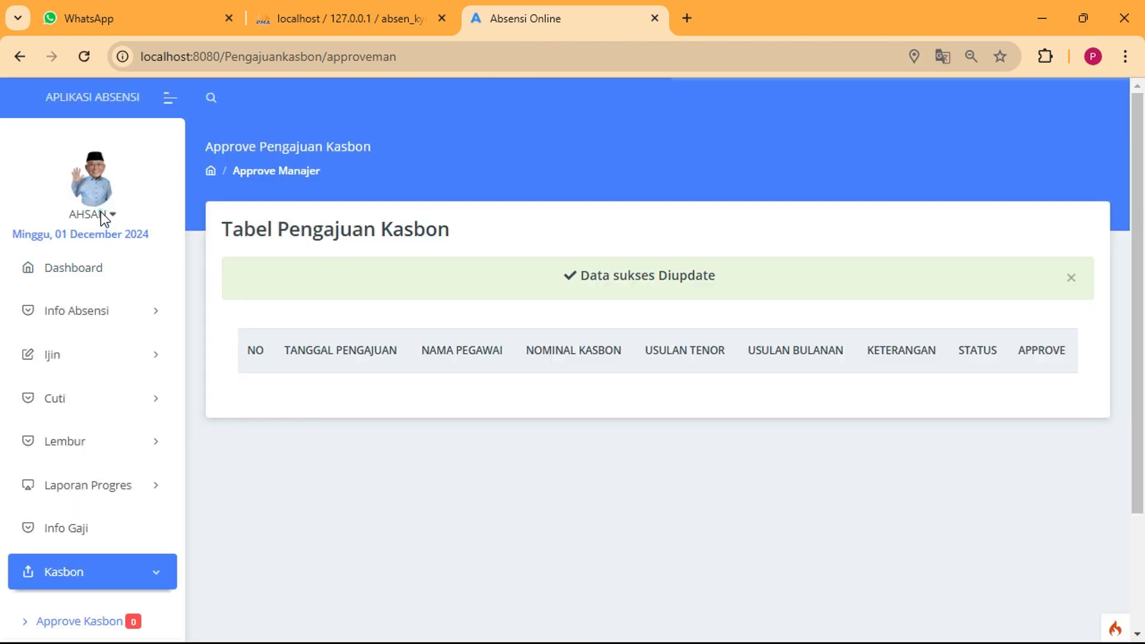
left_click(100, 216)
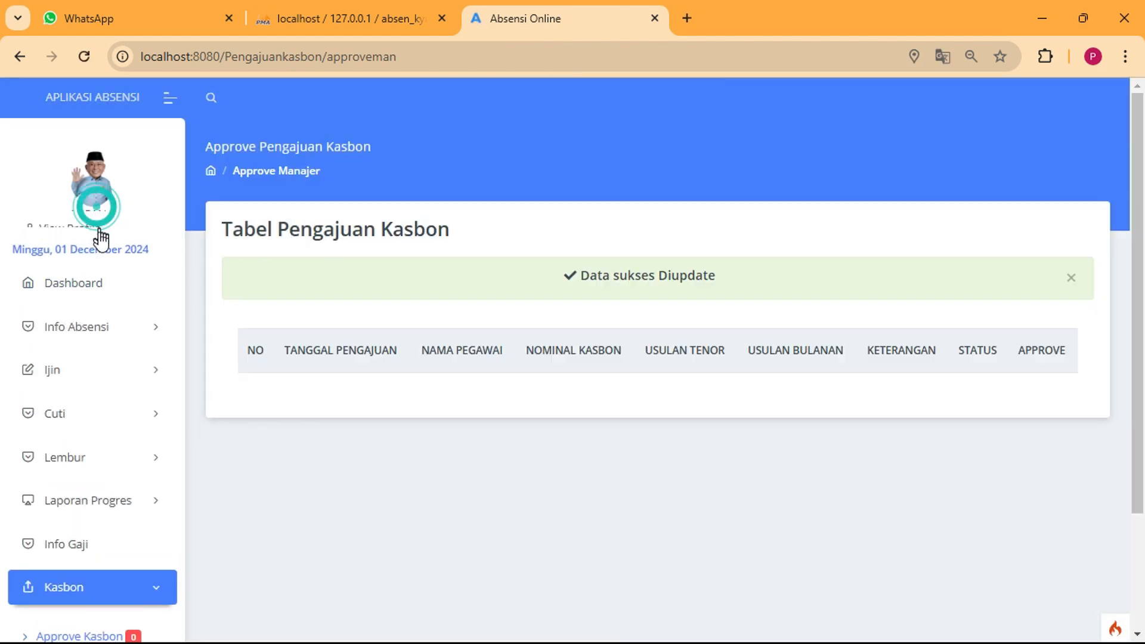
left_click(75, 264)
Sign in to the admin panel with the saved username and the admin password
left_click(513, 354)
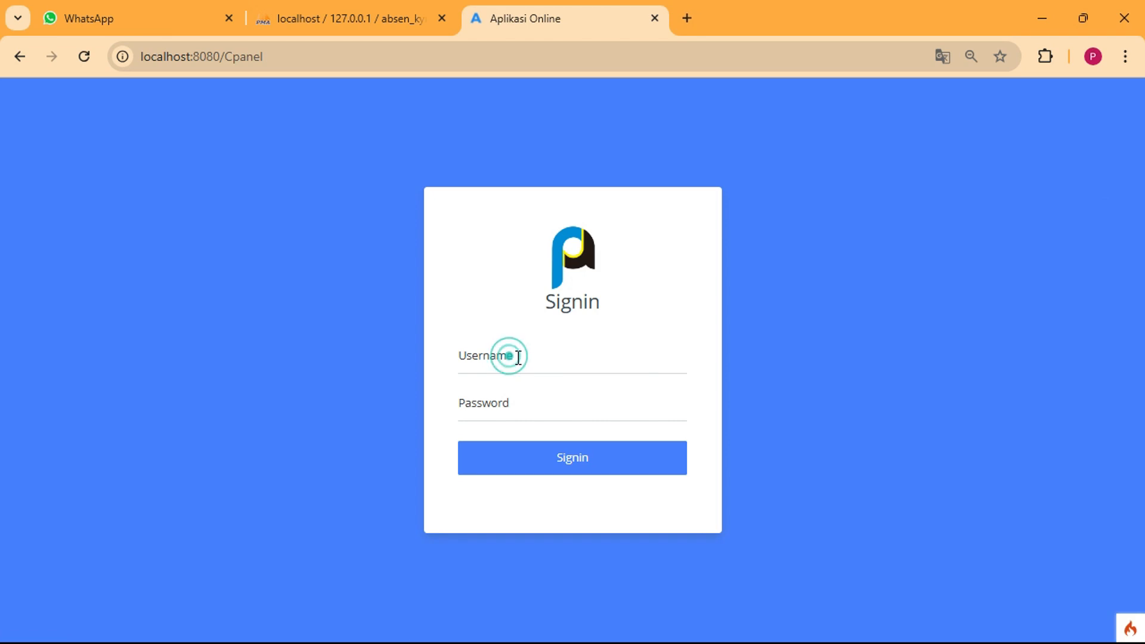
left_click(599, 403)
left_click(516, 414)
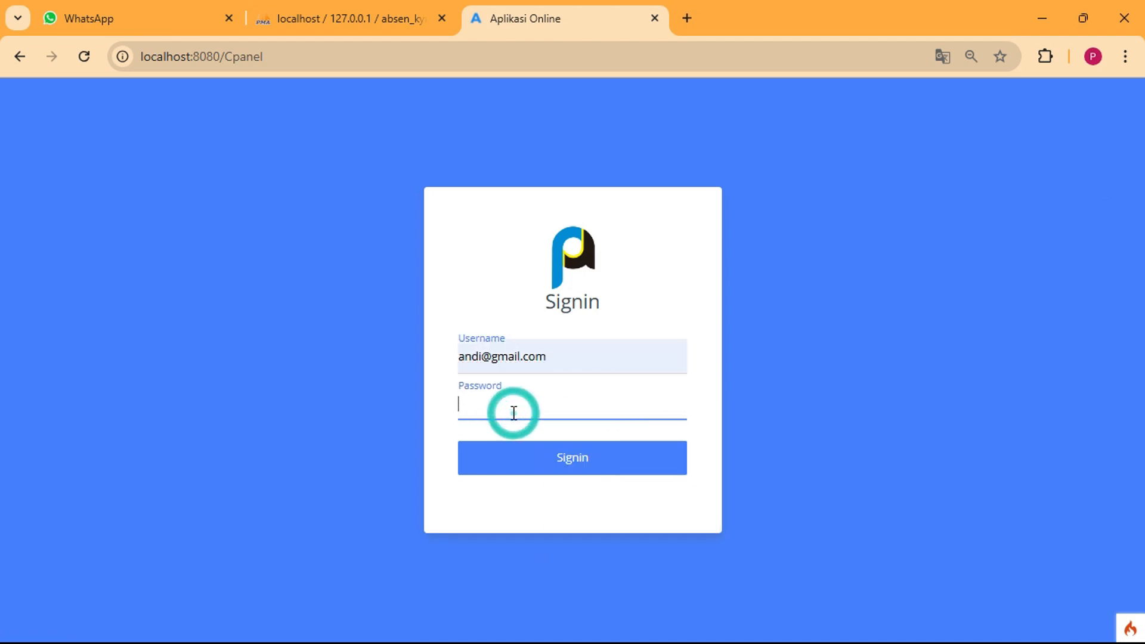
type("123")
left_click(514, 467)
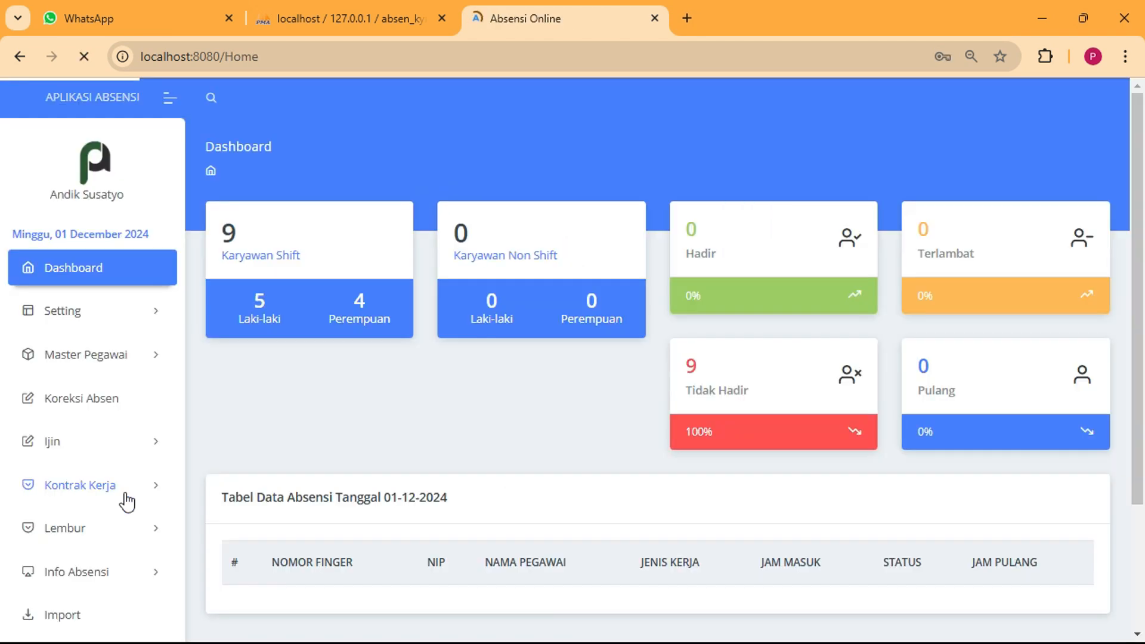
Open Kasbon > Approve Kasbon and start approving the pending request
scroll(216, 579, "down", 3)
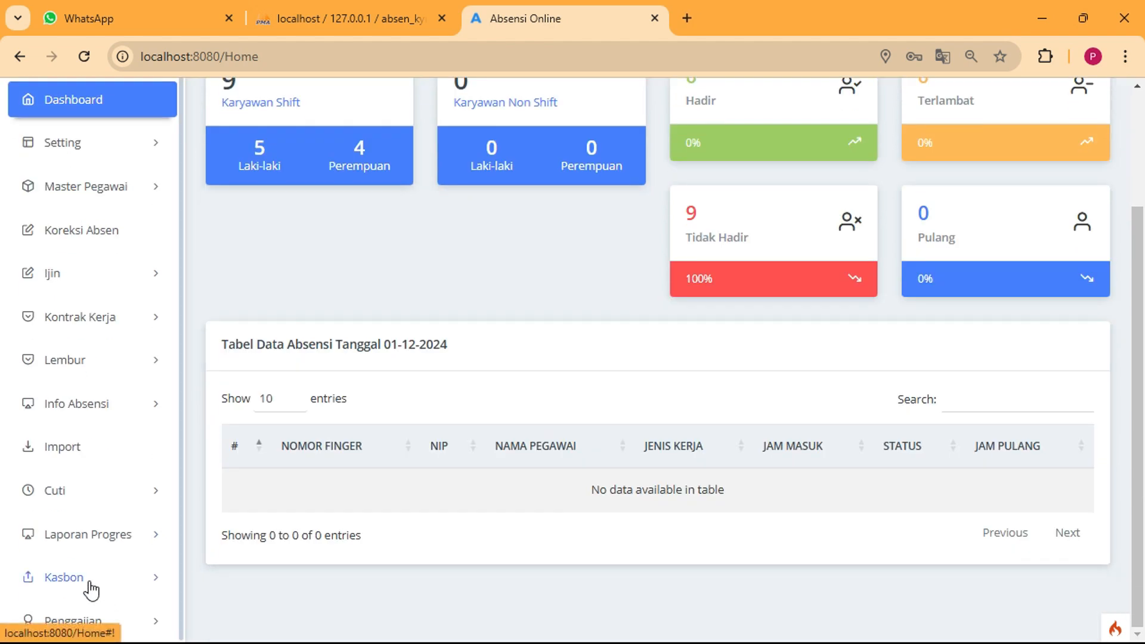
left_click(98, 581)
scroll(105, 590, "down", 3)
left_click(97, 482)
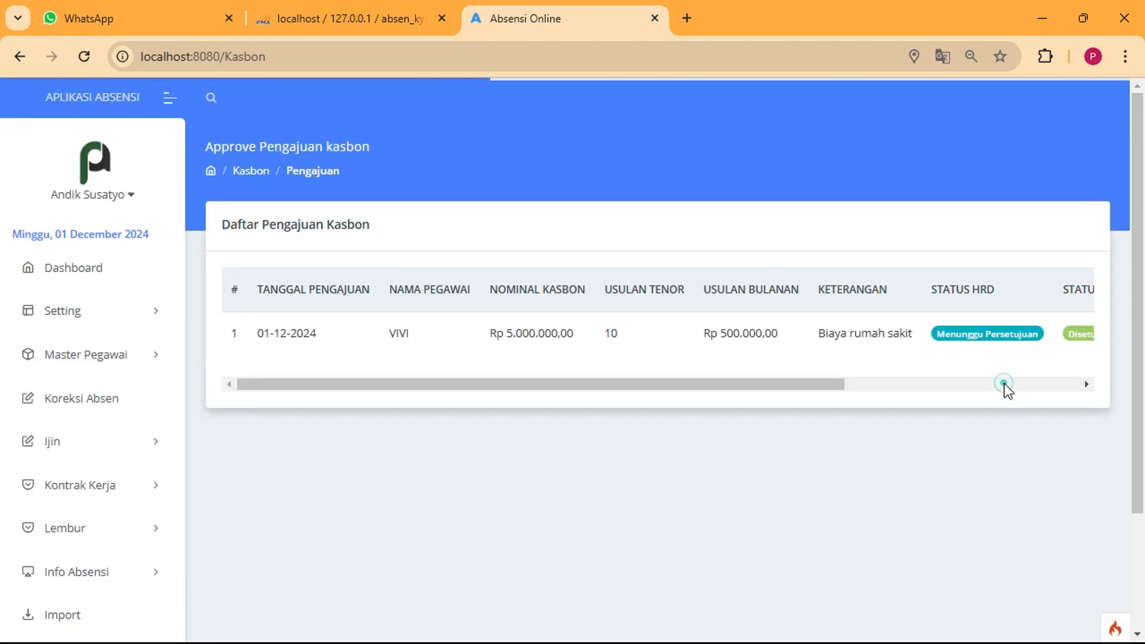
left_click(1004, 386)
left_click(989, 340)
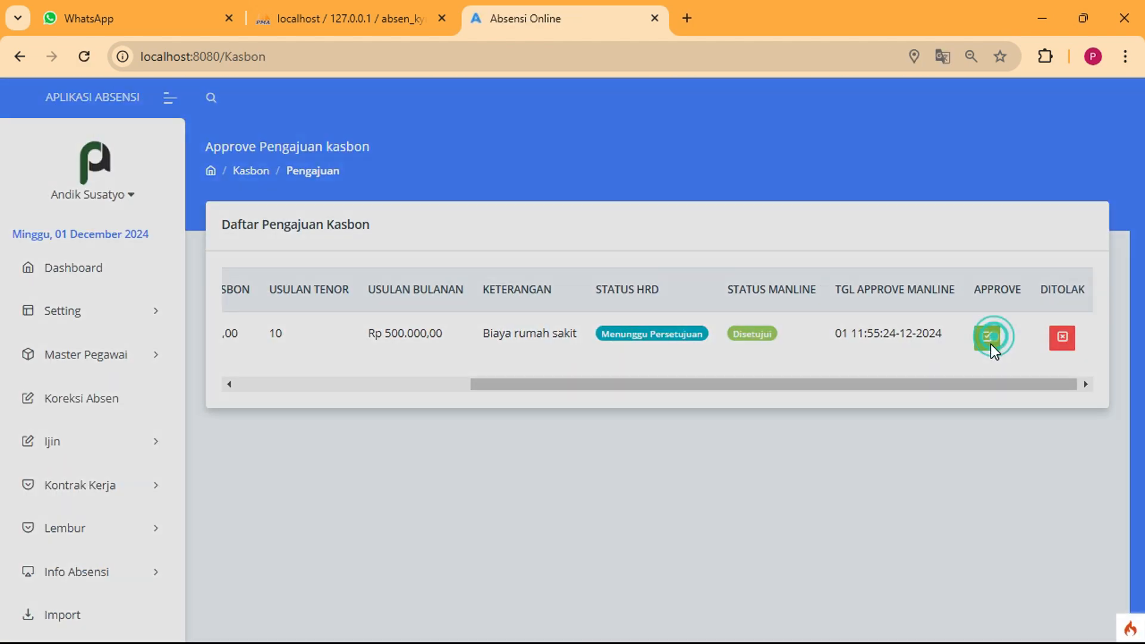
Reduce the approved amount to 4000000 and the installment to 400000, keep tenor 10, and approve
left_click(449, 220)
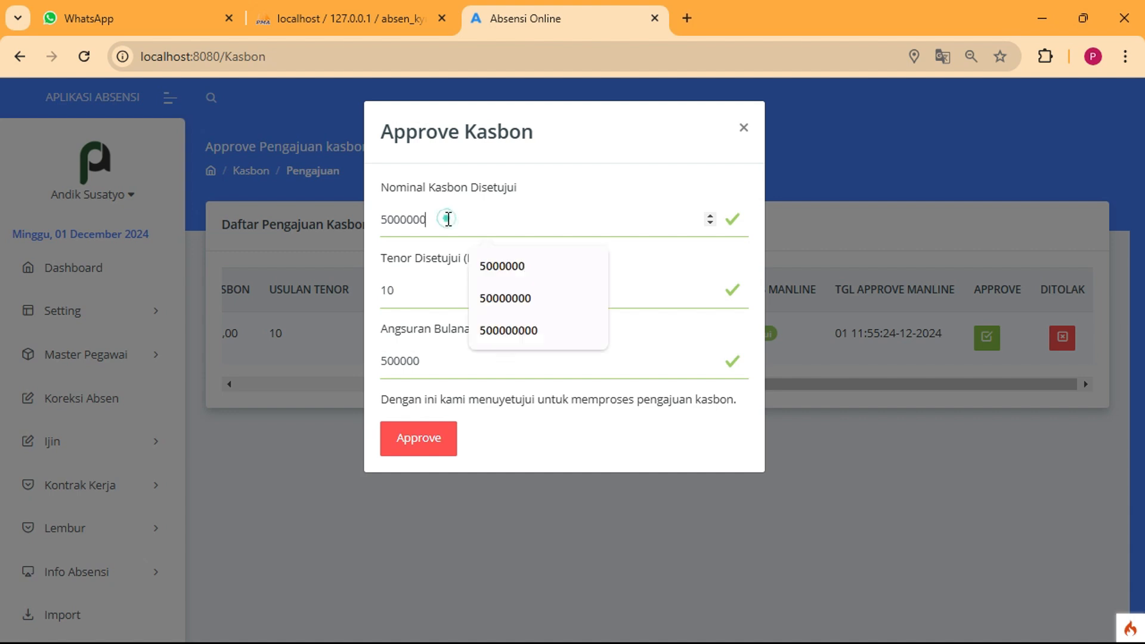
left_click_drag(441, 217, 356, 223)
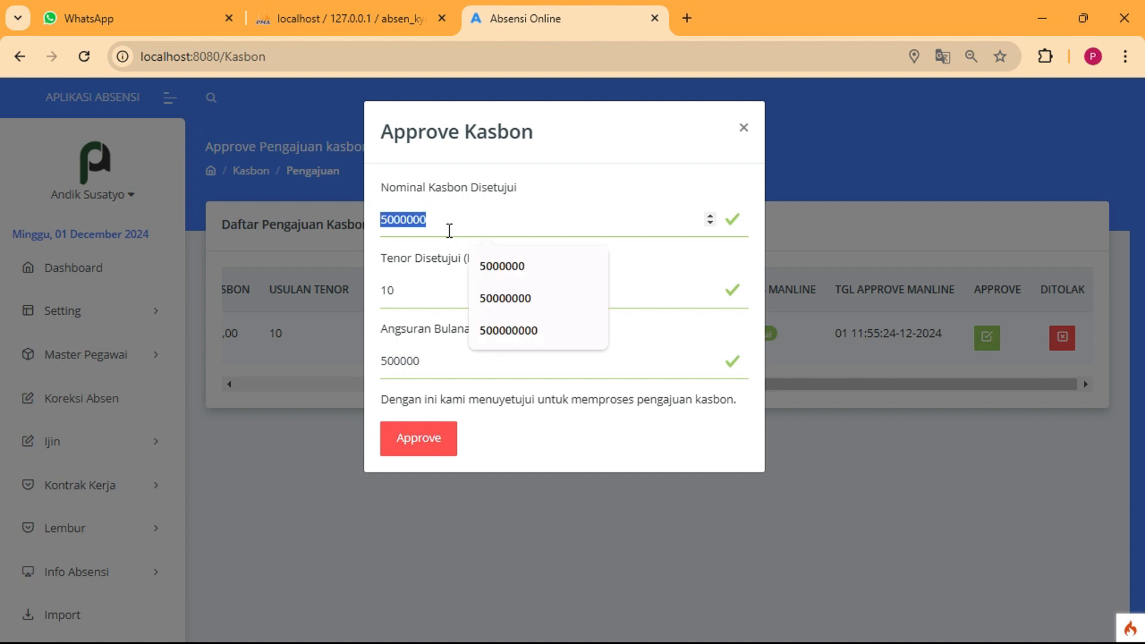
left_click(445, 221)
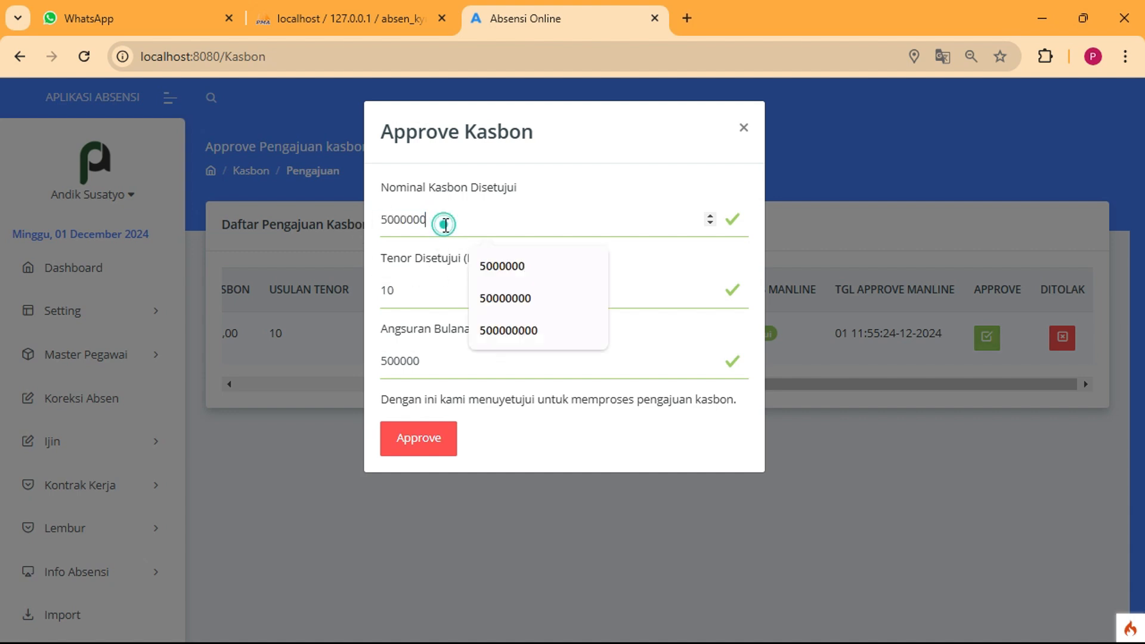
left_click(385, 221)
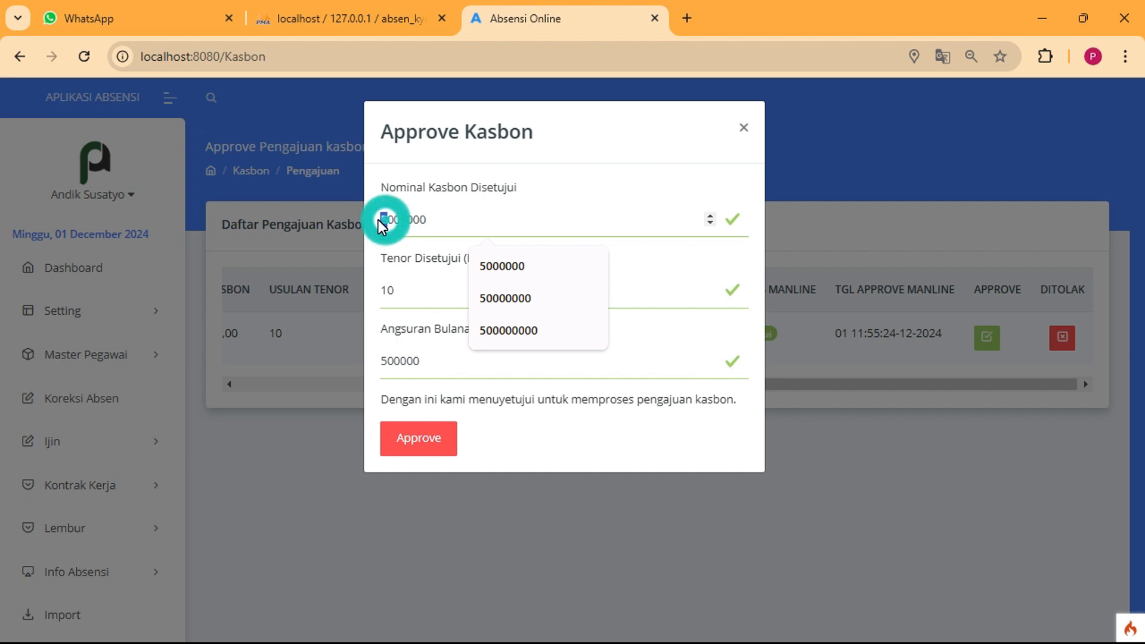
key("BackSpace")
type("4")
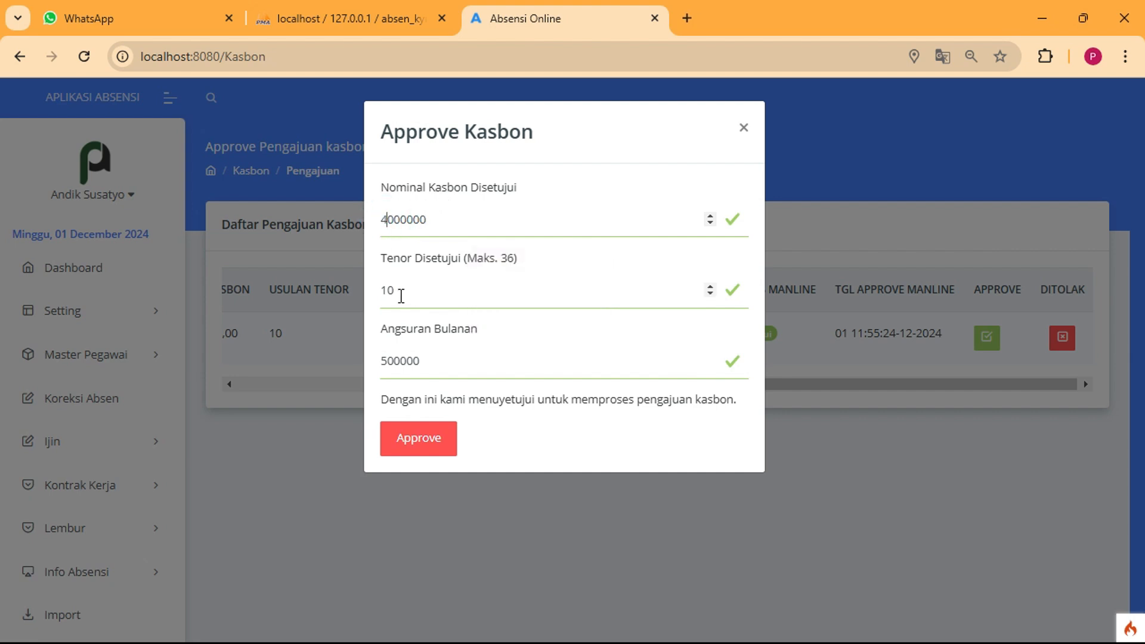
left_click(401, 291)
left_click(386, 360)
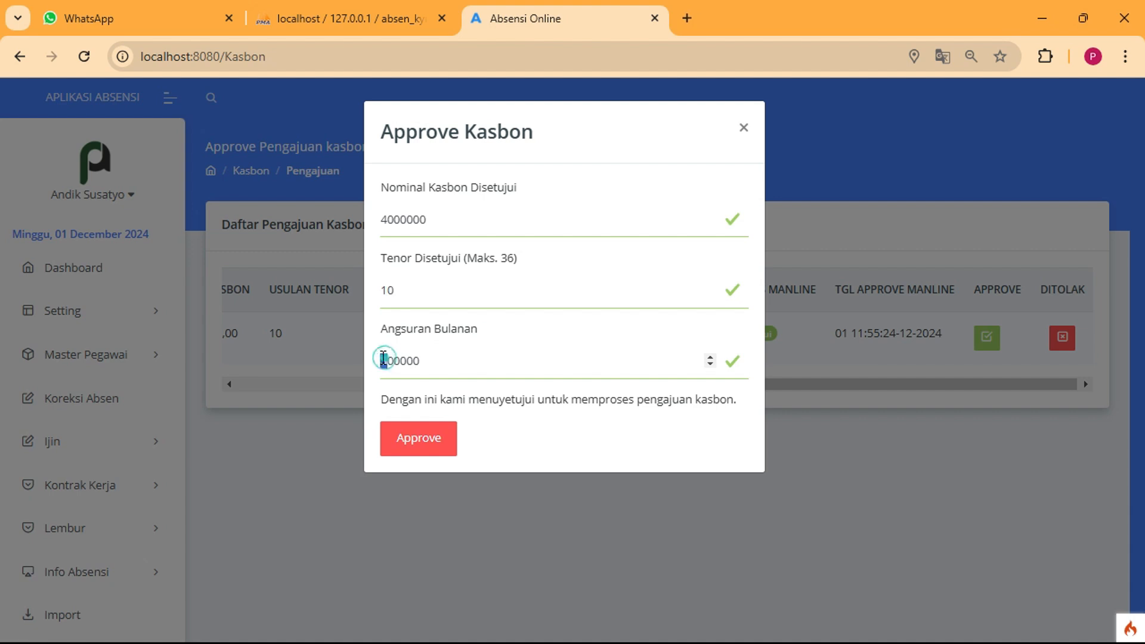
key("BackSpace")
type("4")
left_click(428, 440)
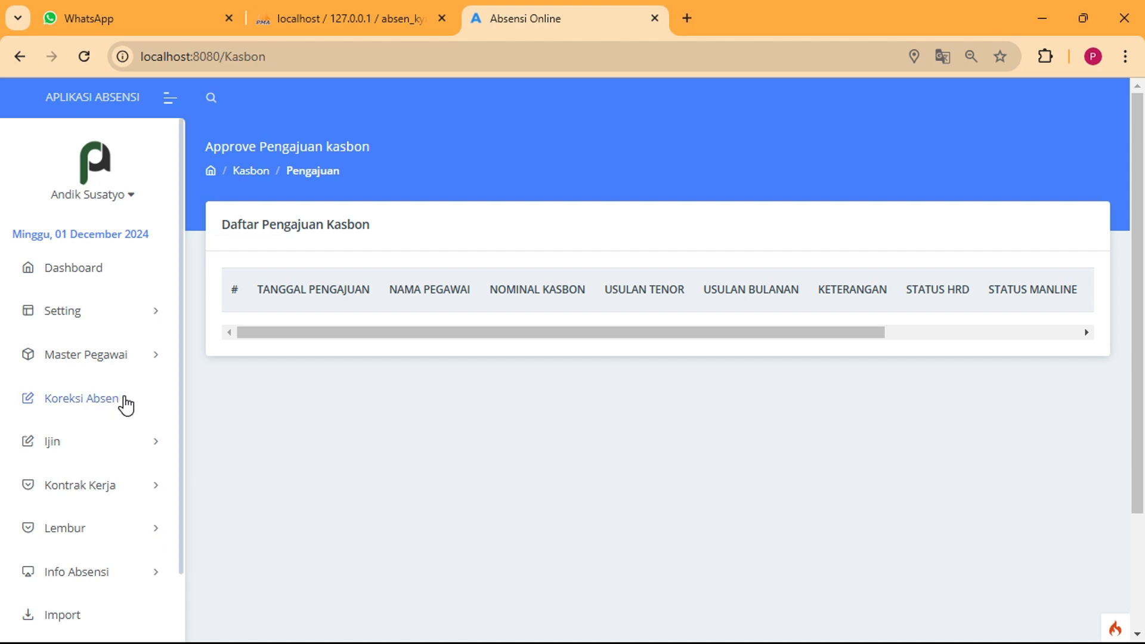
scroll(125, 406, "down", 4)
scroll(156, 486, "down", 2)
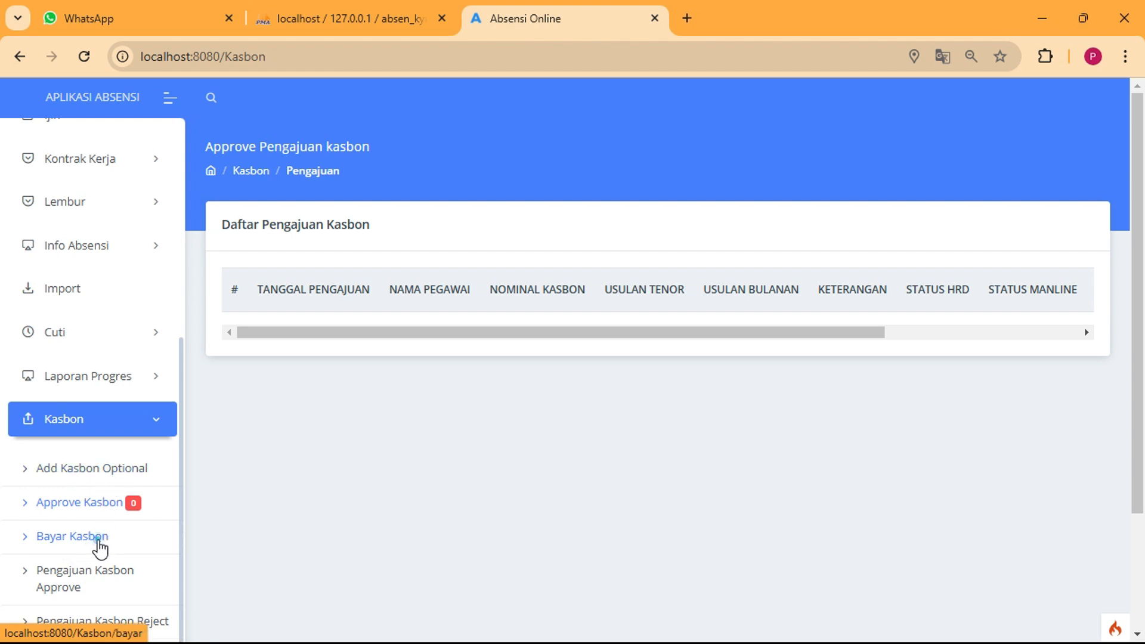
Open Bayar Kasbon and check VIVI's row: tenor 10, 0 payments, Rp 400.000,00 monthly
left_click(99, 539)
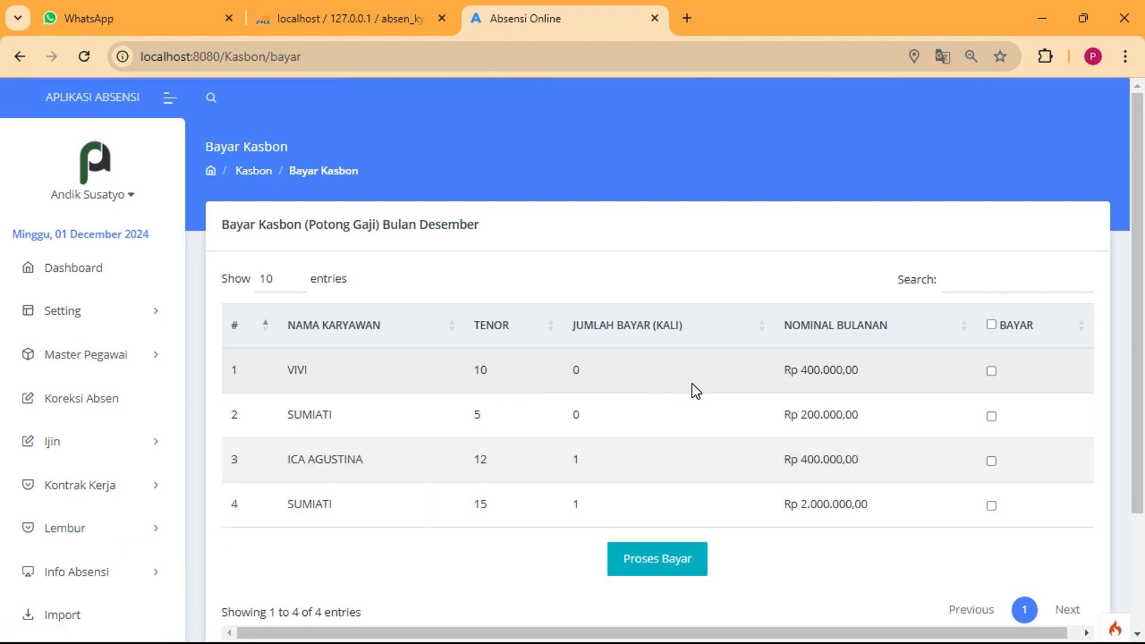
left_click_drag(282, 373, 318, 378)
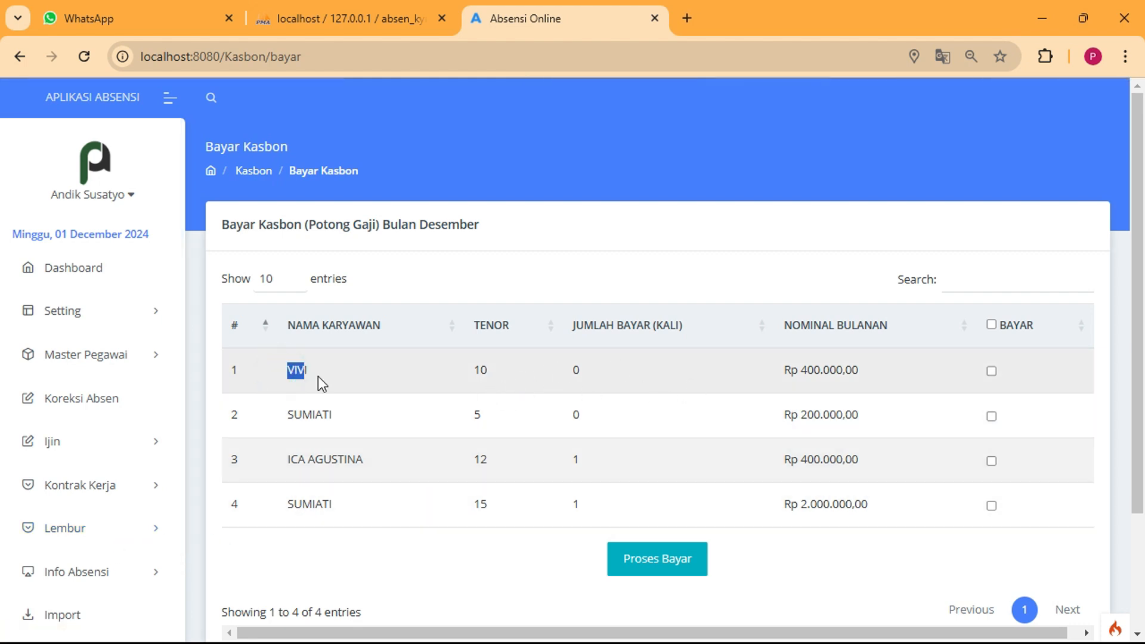
double_click(481, 370)
left_click_drag(801, 371, 858, 371)
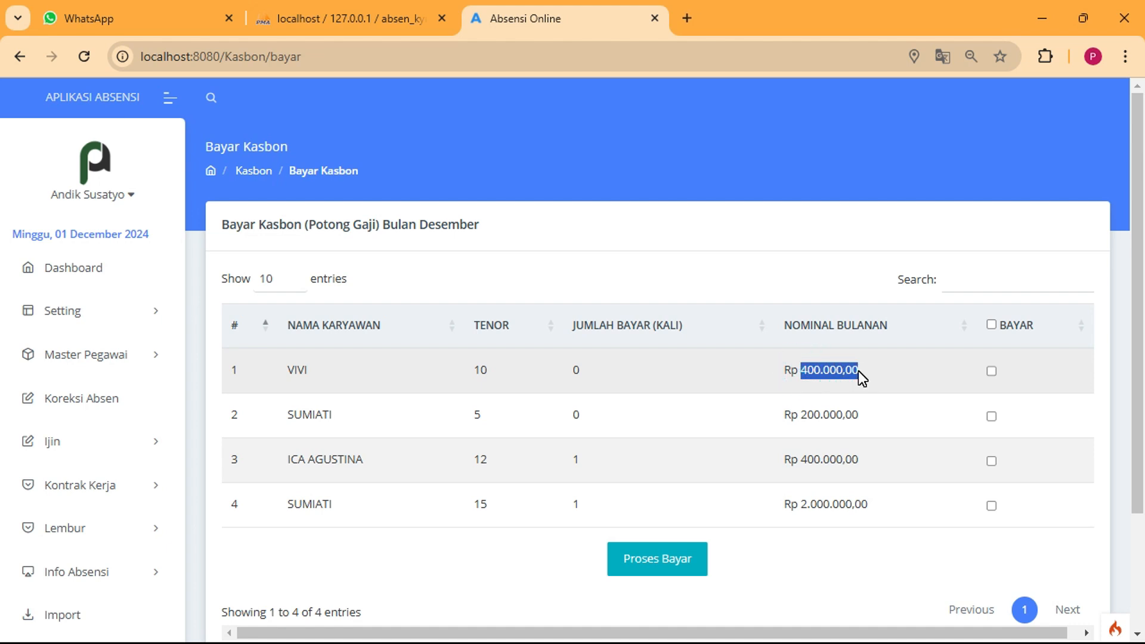
left_click(570, 370)
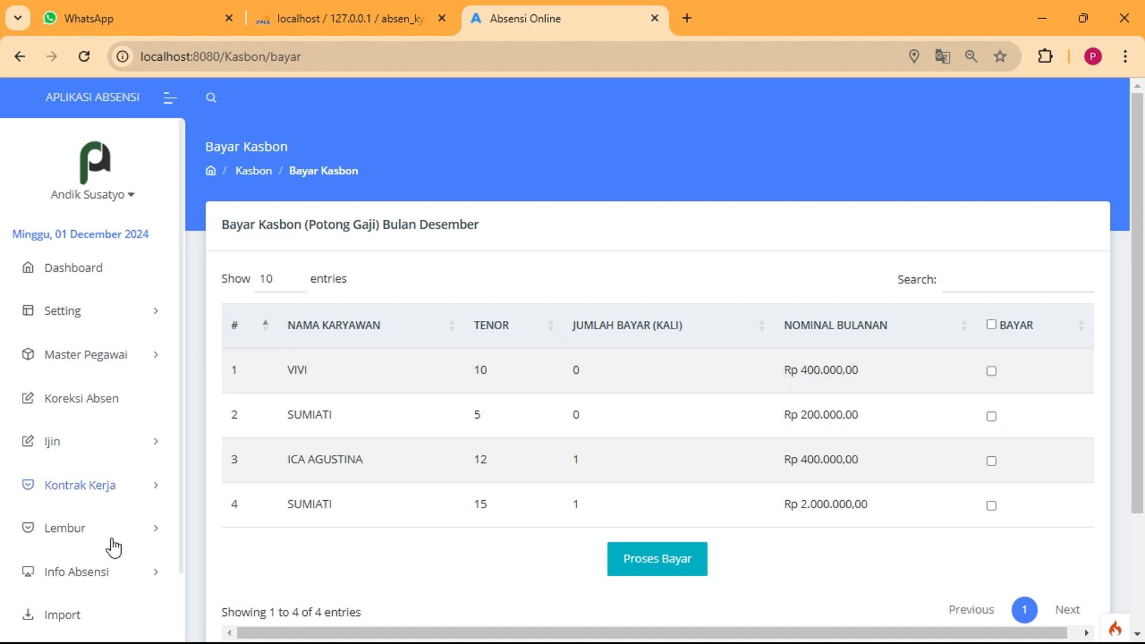
scroll(414, 440, "down", 3)
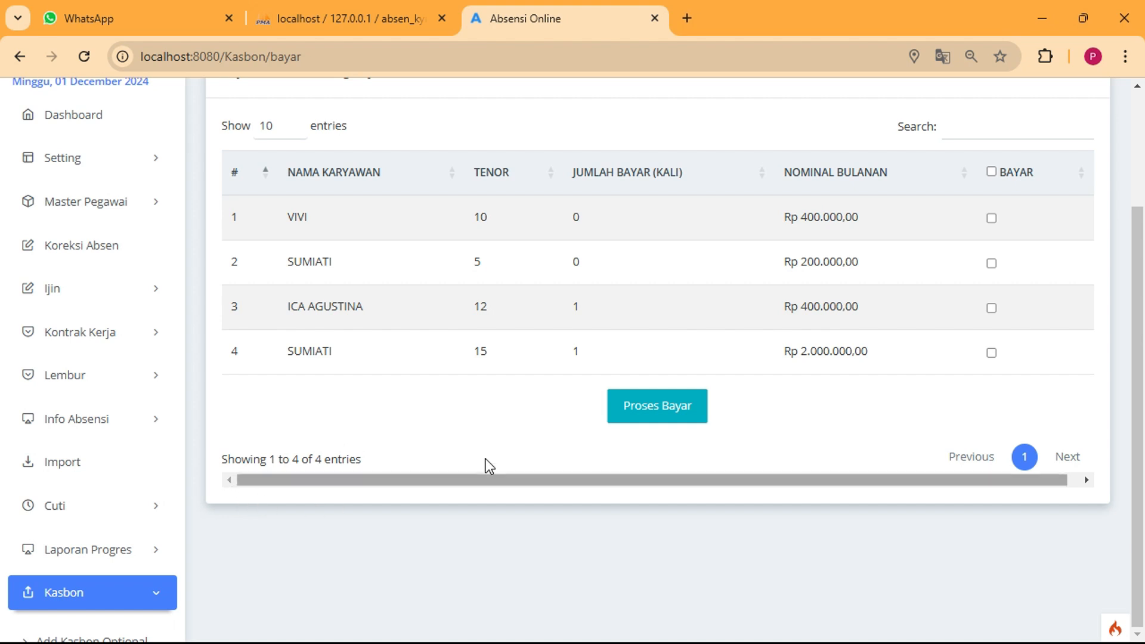
scroll(133, 598, "down", 3)
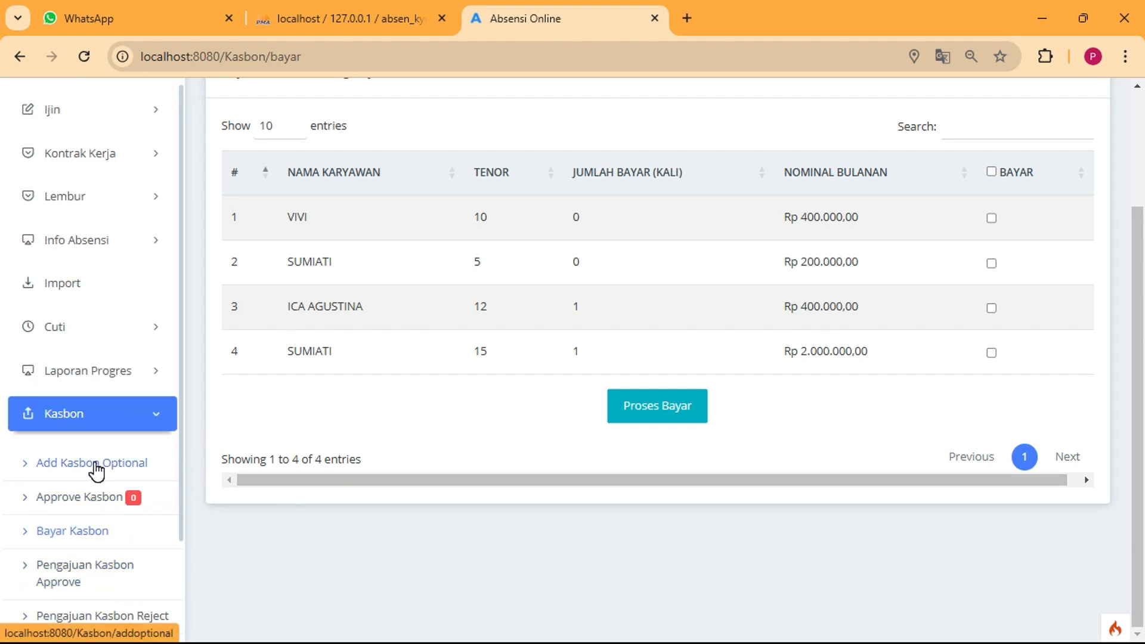
Open Add Kasbon Optional and look through the employee list and amount fields without saving
left_click(96, 470)
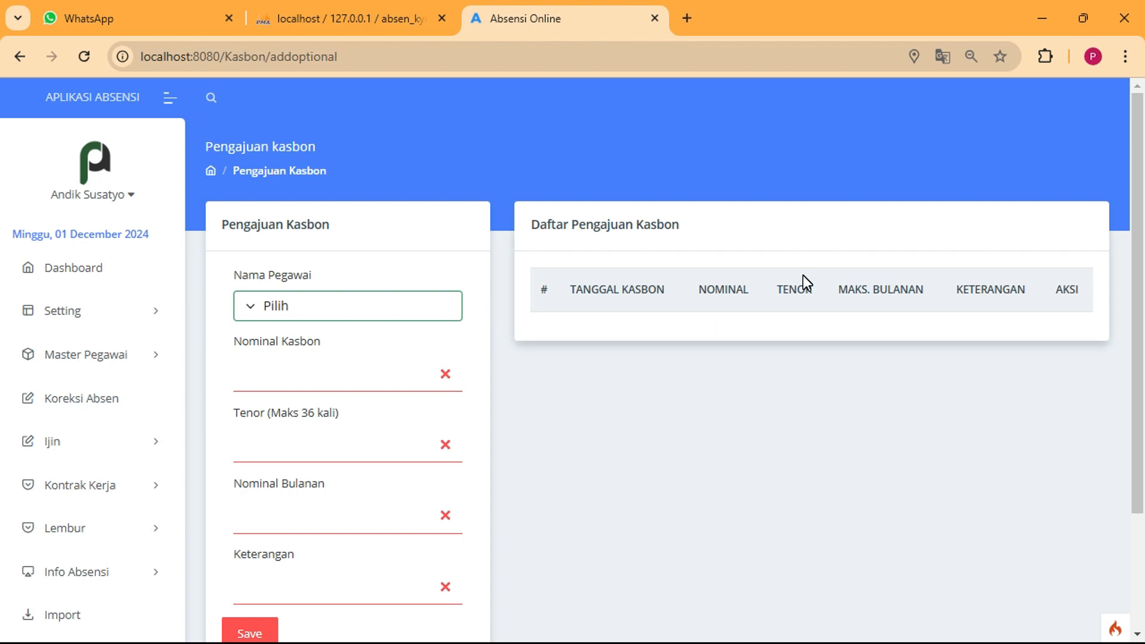
left_click(361, 308)
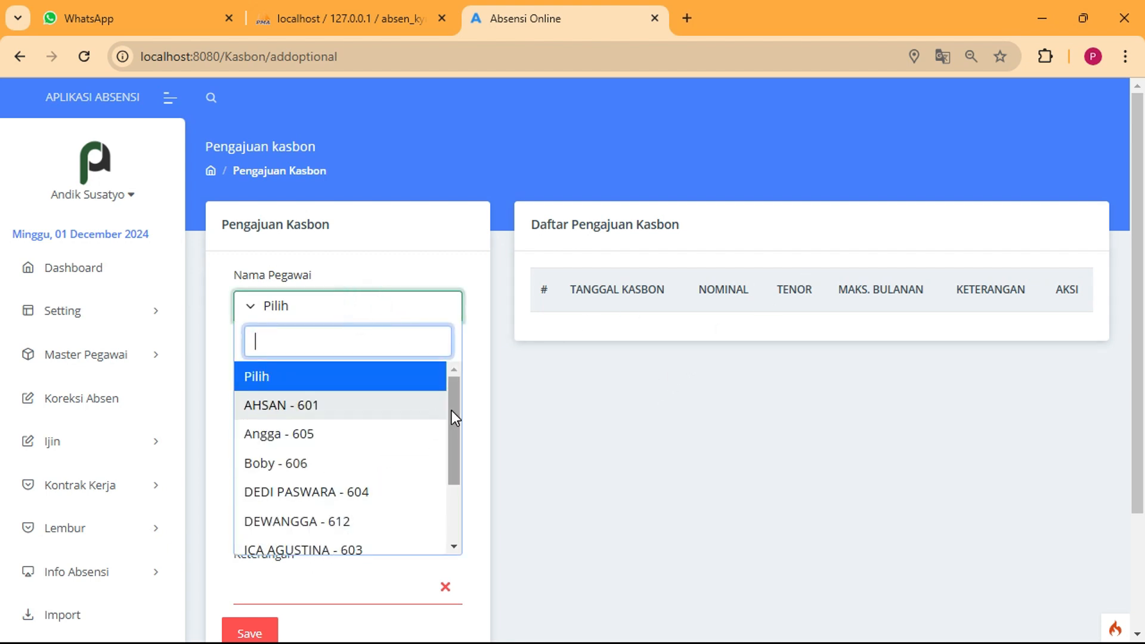
left_click_drag(452, 410, 471, 475)
left_click(569, 458)
left_click(285, 374)
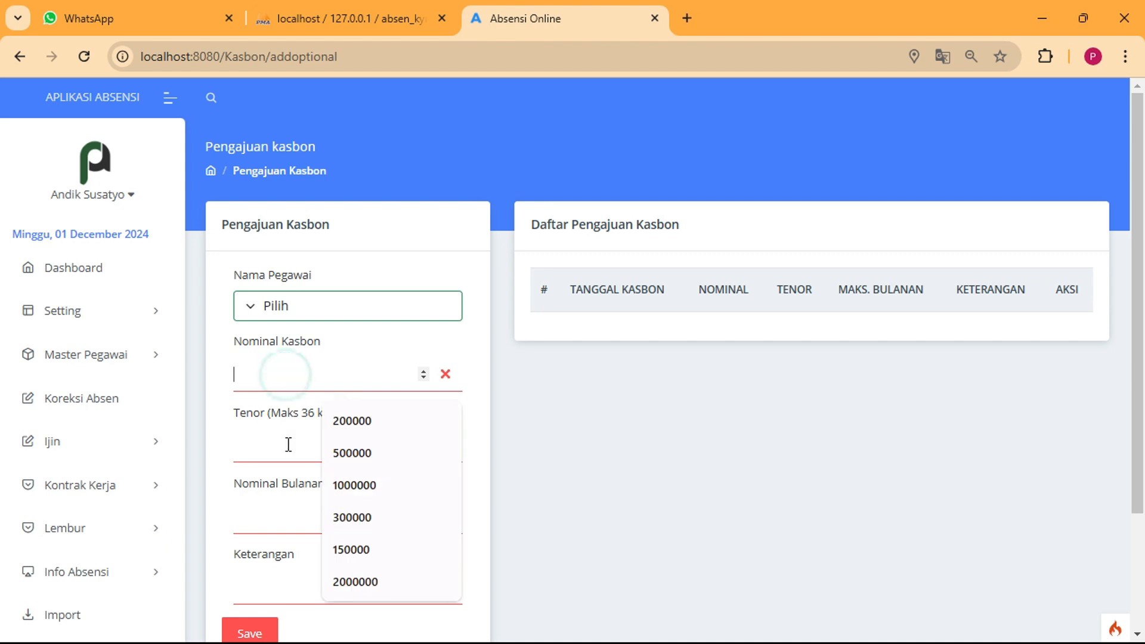
left_click(288, 444)
left_click(282, 508)
scroll(281, 535, "down", 3)
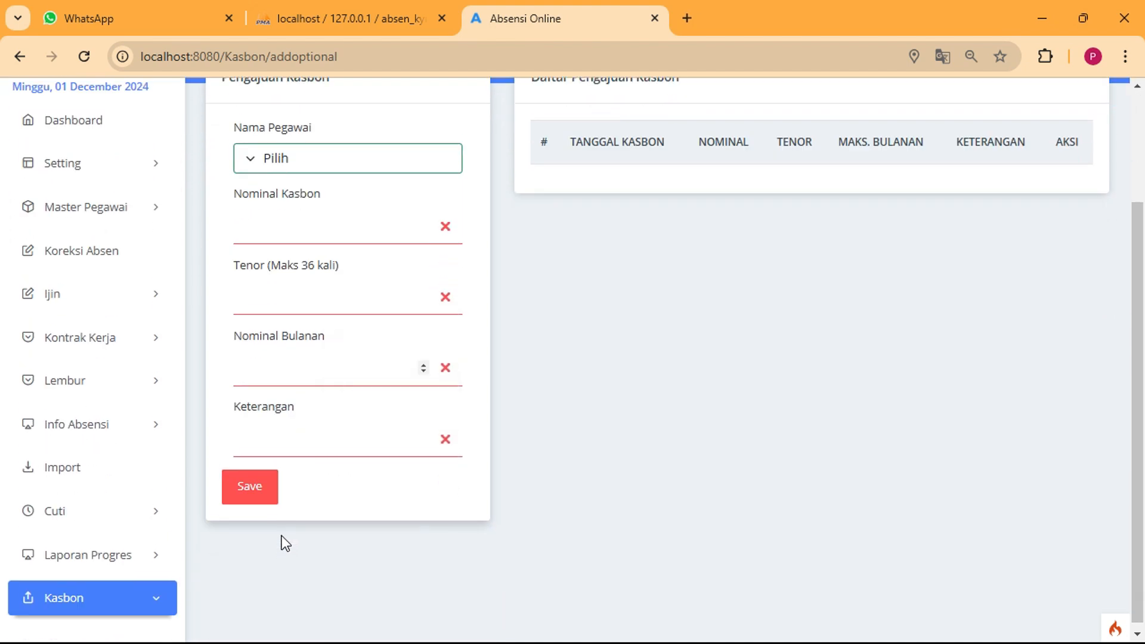
left_click(540, 425)
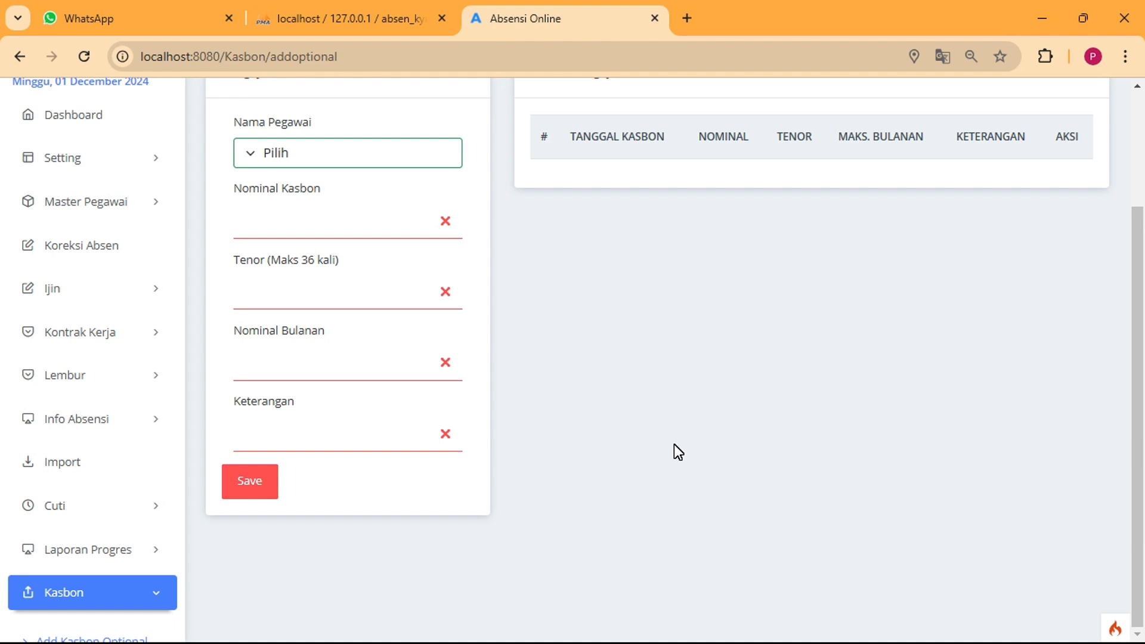
scroll(127, 549, "down", 5)
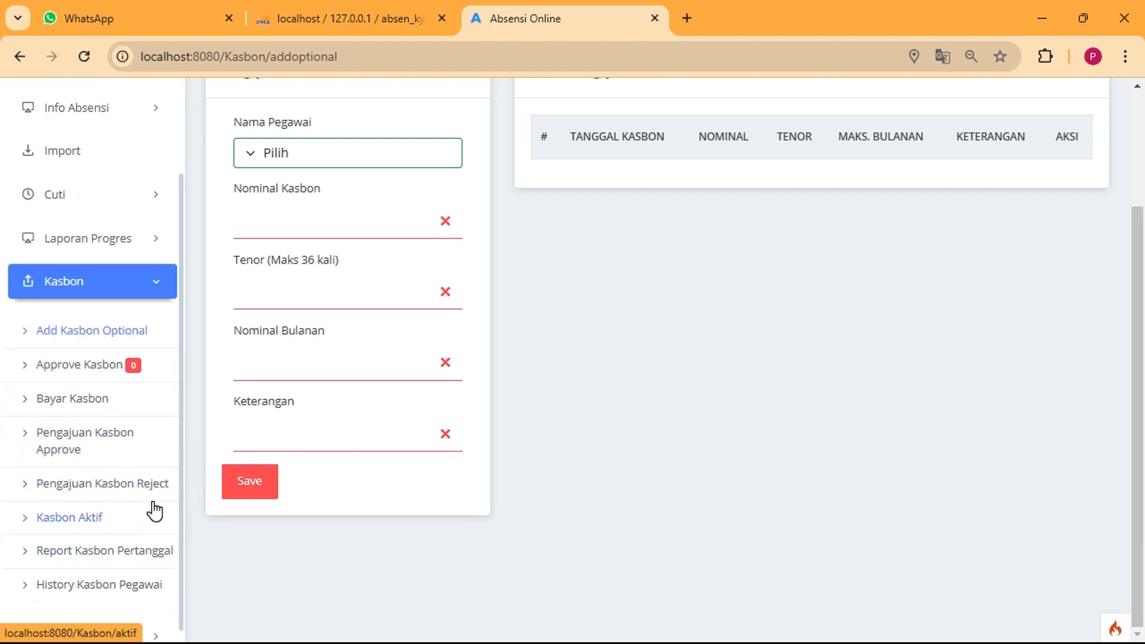
Tick VIVI's BAYAR box in Bayar Kasbon and process the Rp 400.000,00 payment
left_click(78, 403)
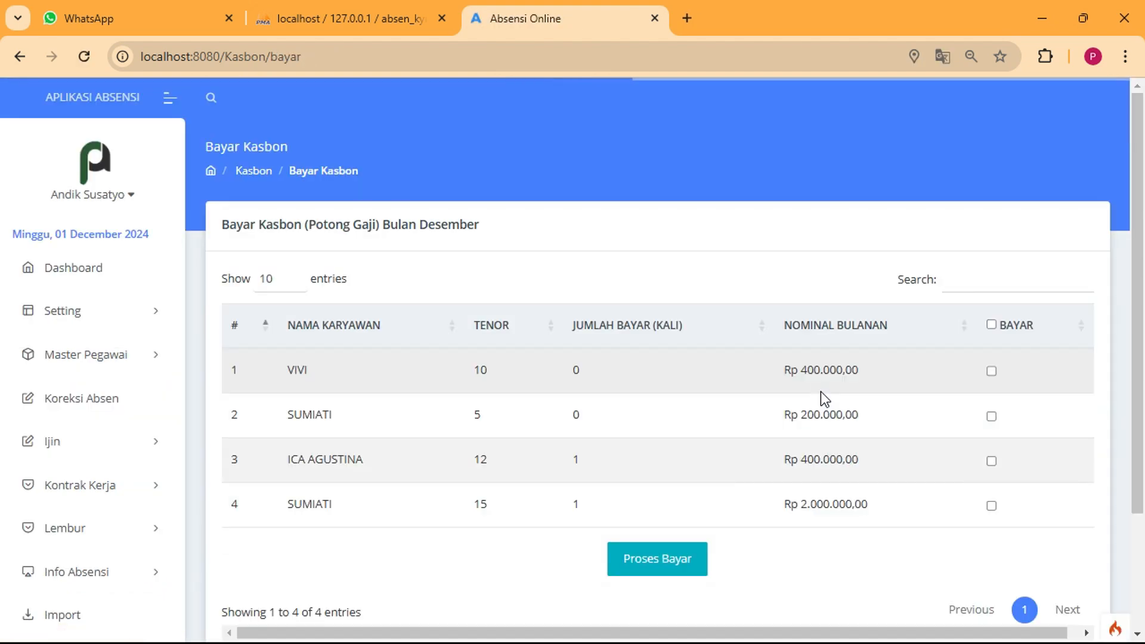
left_click(991, 371)
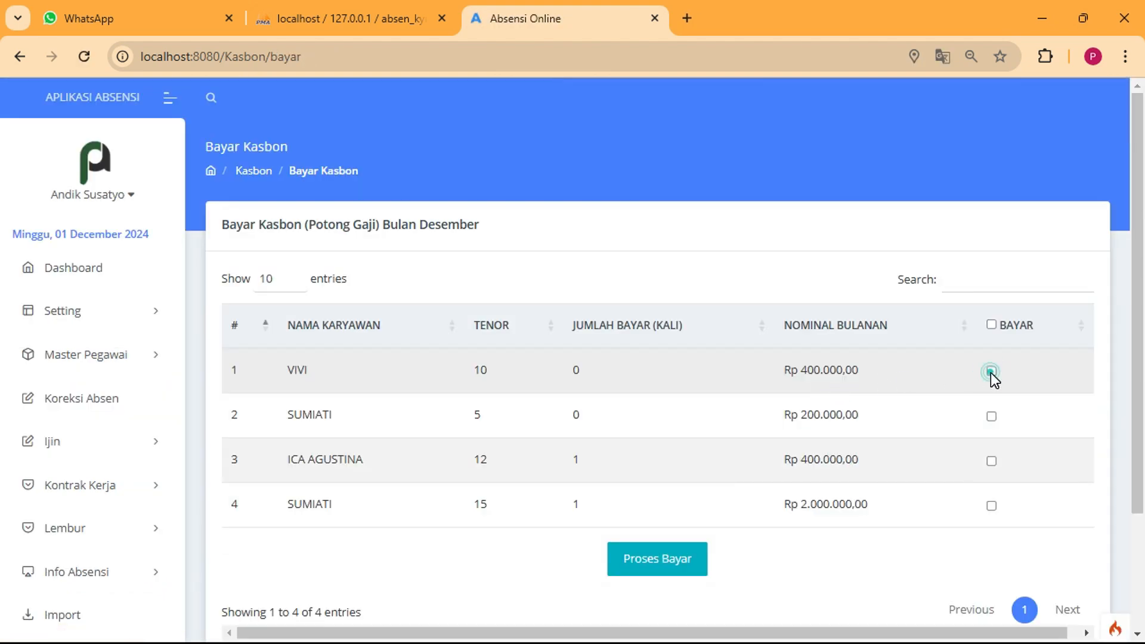
left_click(656, 576)
scroll(622, 429, "down", 2)
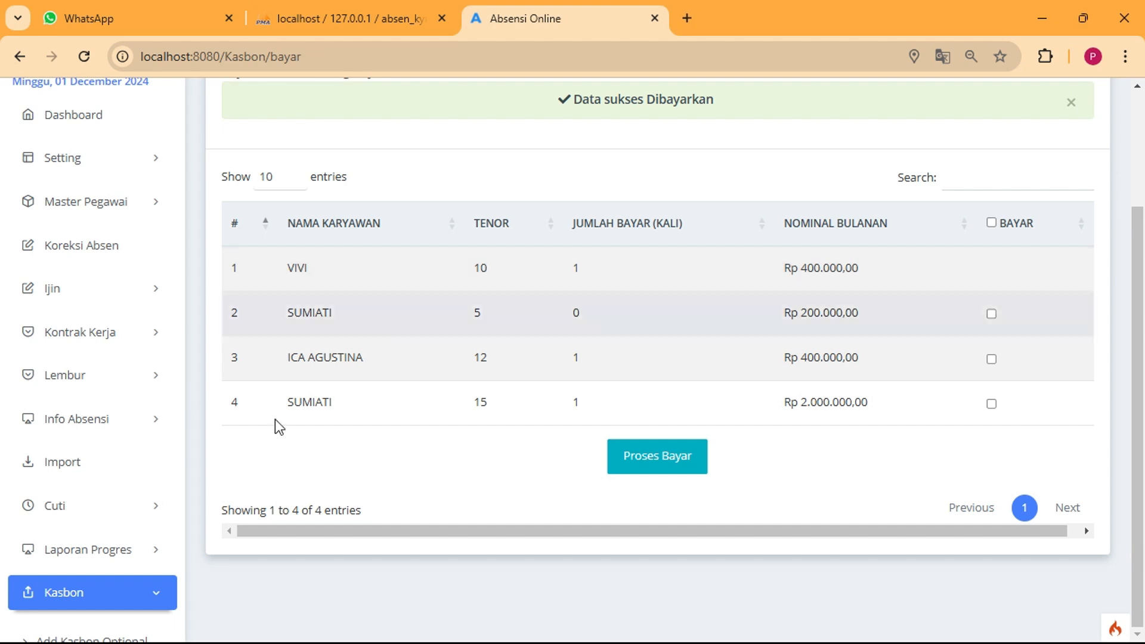
scroll(168, 608, "down", 5)
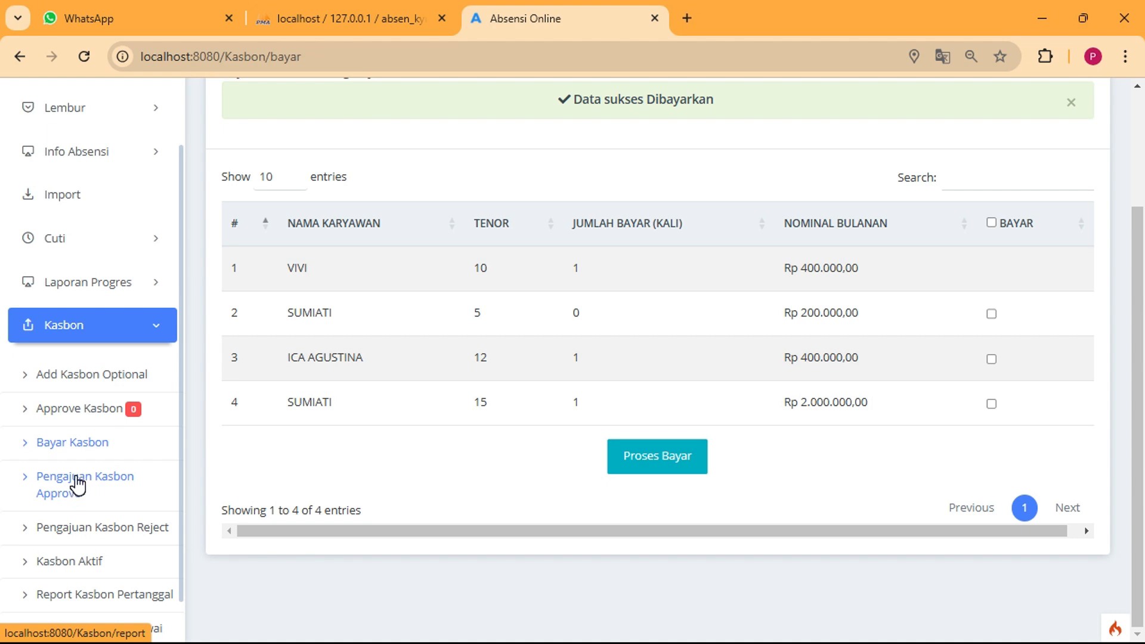
Review the approved kasbon report, including VIVI's kasbon amount
left_click(78, 485)
scroll(717, 388, "down", 3)
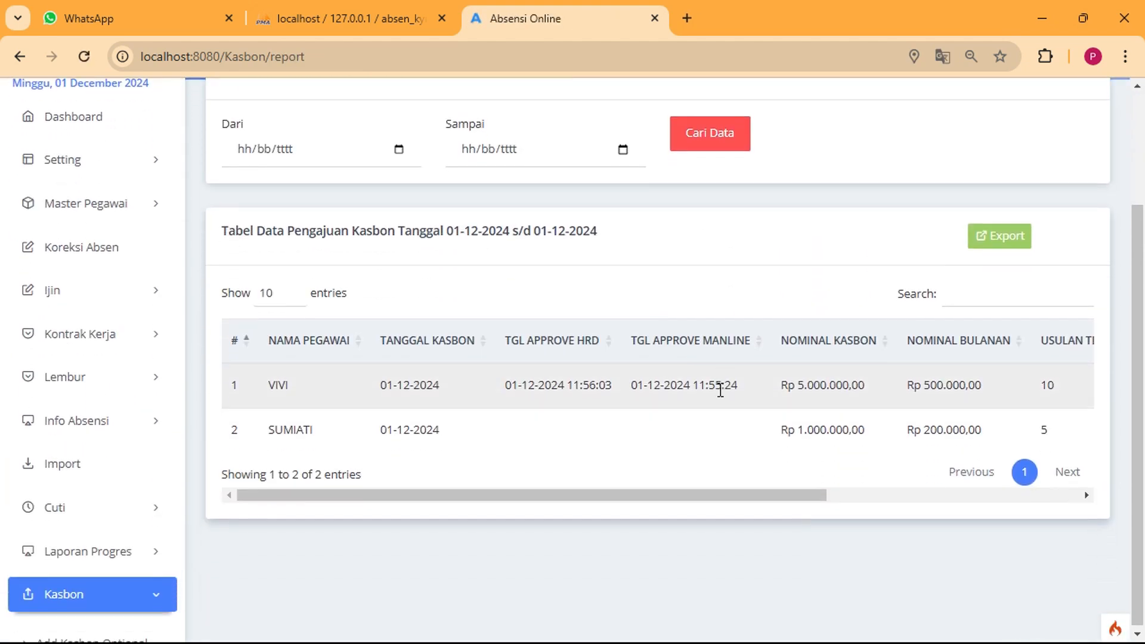
left_click(752, 501)
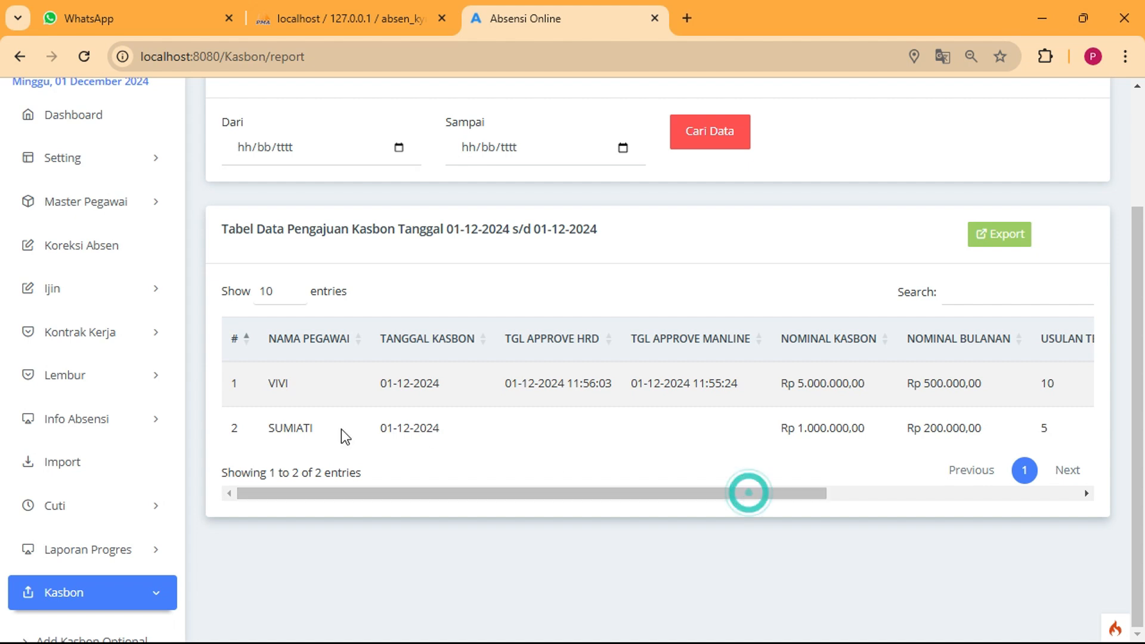
left_click(269, 389)
left_click_drag(799, 383, 816, 384)
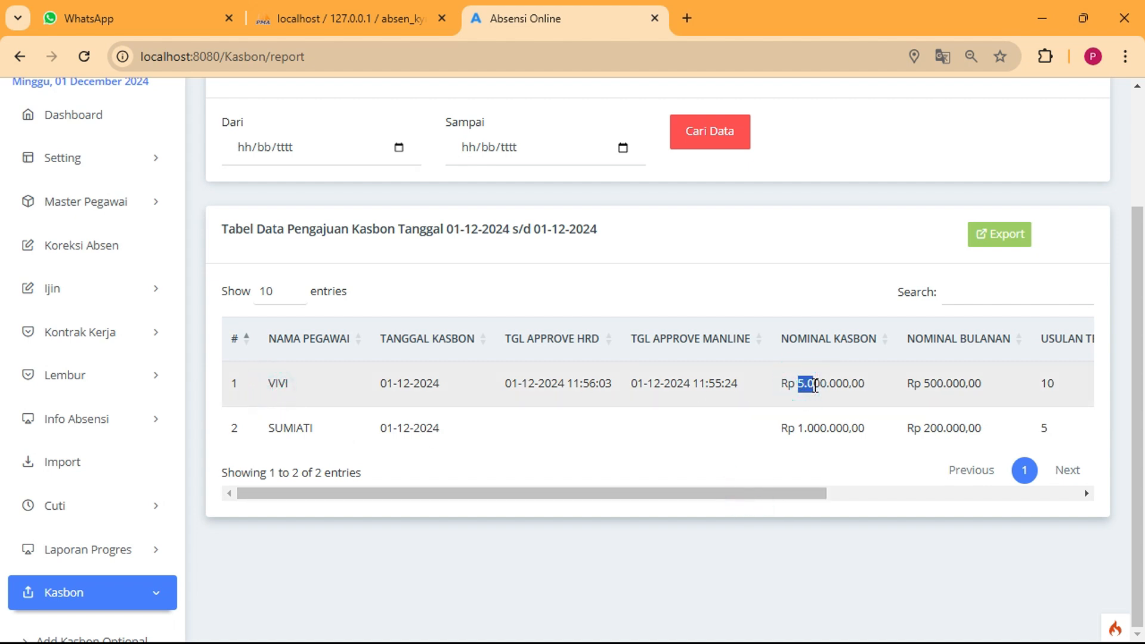
left_click(921, 386)
left_click_drag(821, 494, 1075, 510)
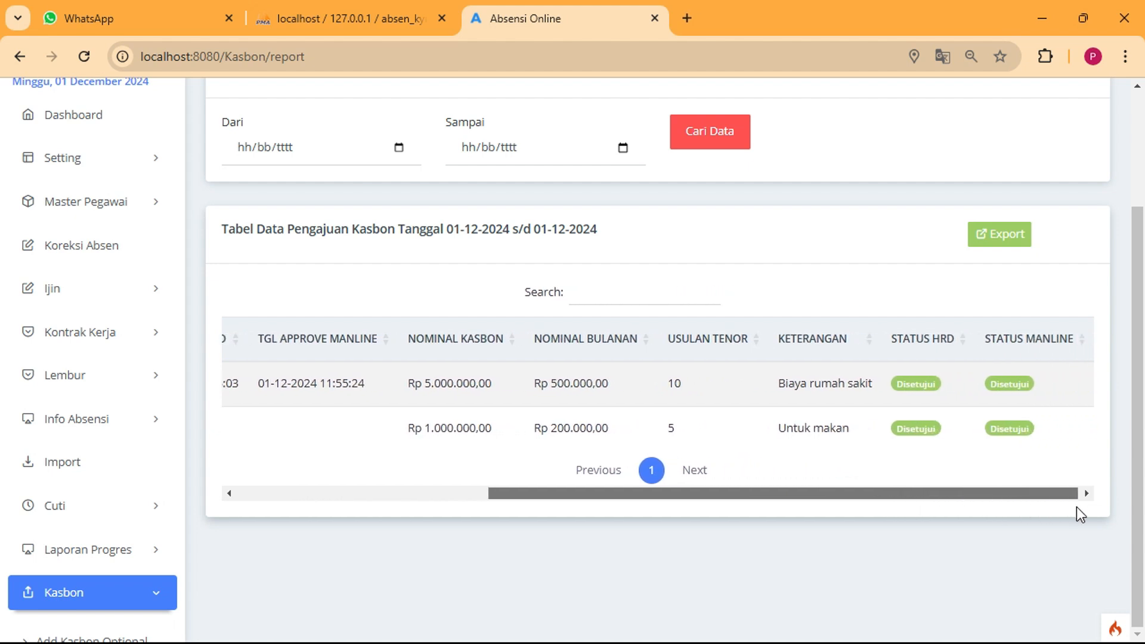
left_click(1030, 495)
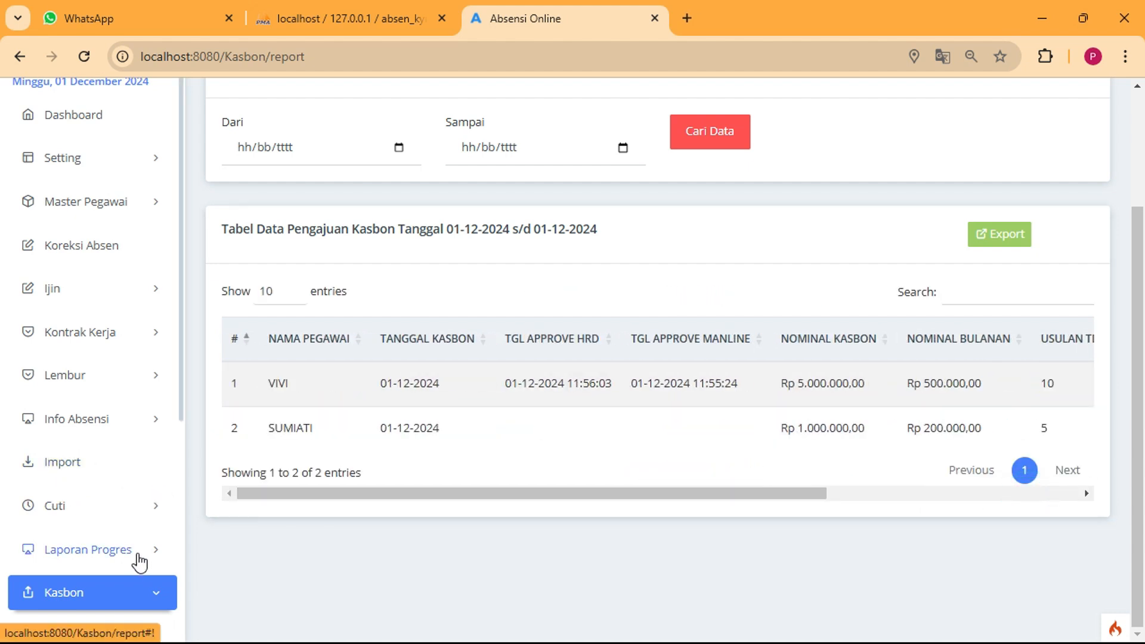
scroll(161, 563, "down", 3)
scroll(128, 572, "down", 3)
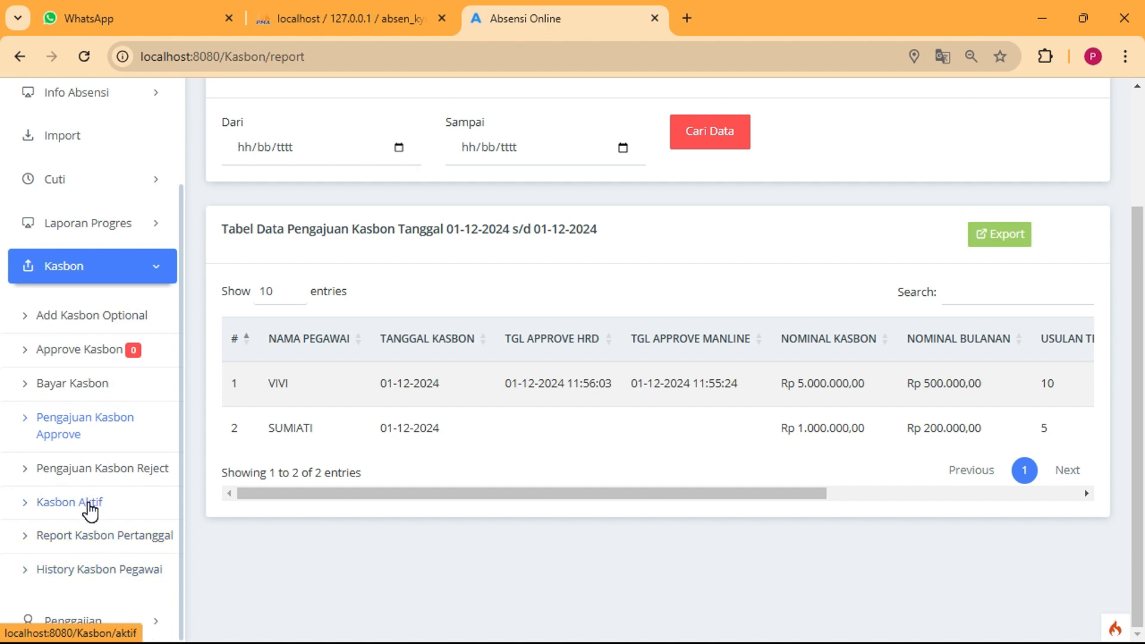
Scroll through the Pengajuan Kasbon Reject report, then open Kasbon Aktif
left_click(85, 468)
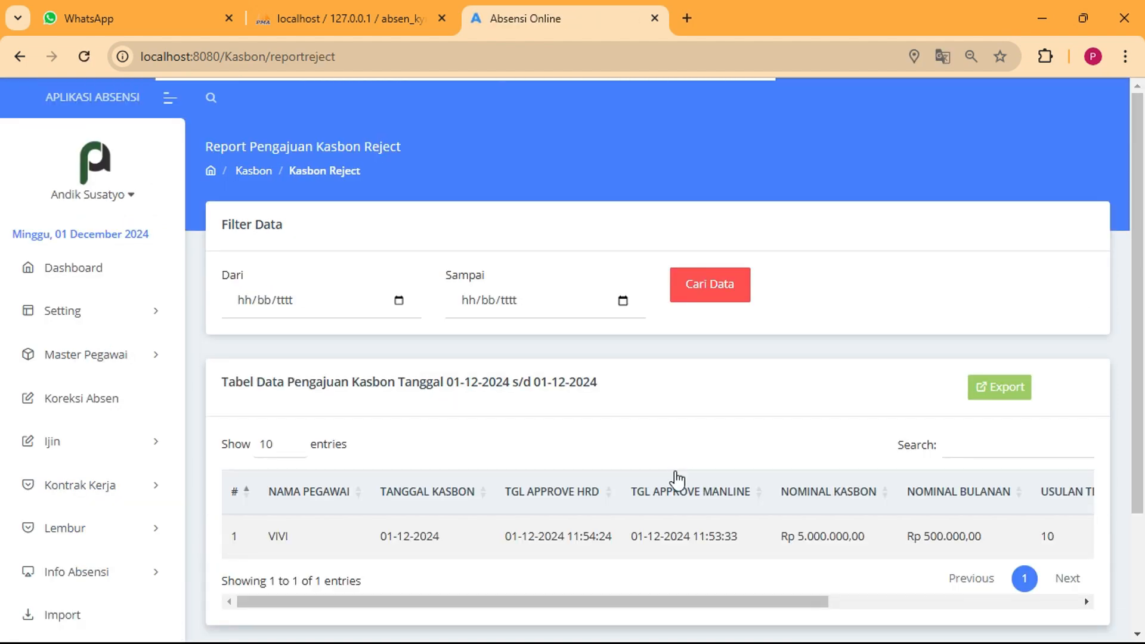
left_click_drag(713, 603, 269, 539)
scroll(269, 540, "down", 3)
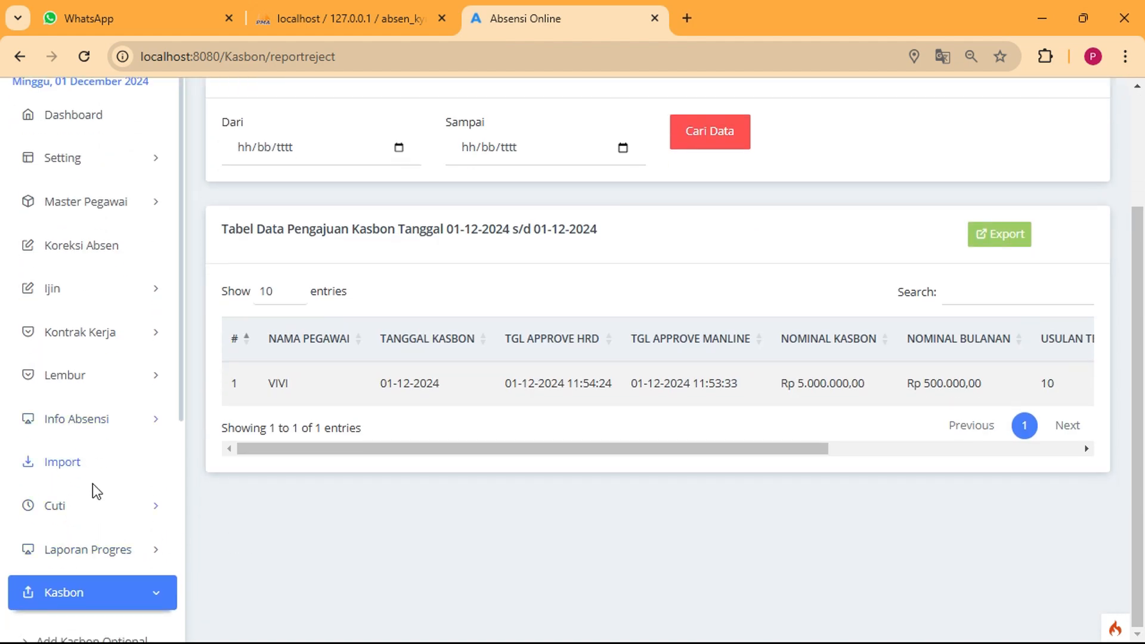
scroll(95, 492, "down", 3)
scroll(92, 608, "down", 3)
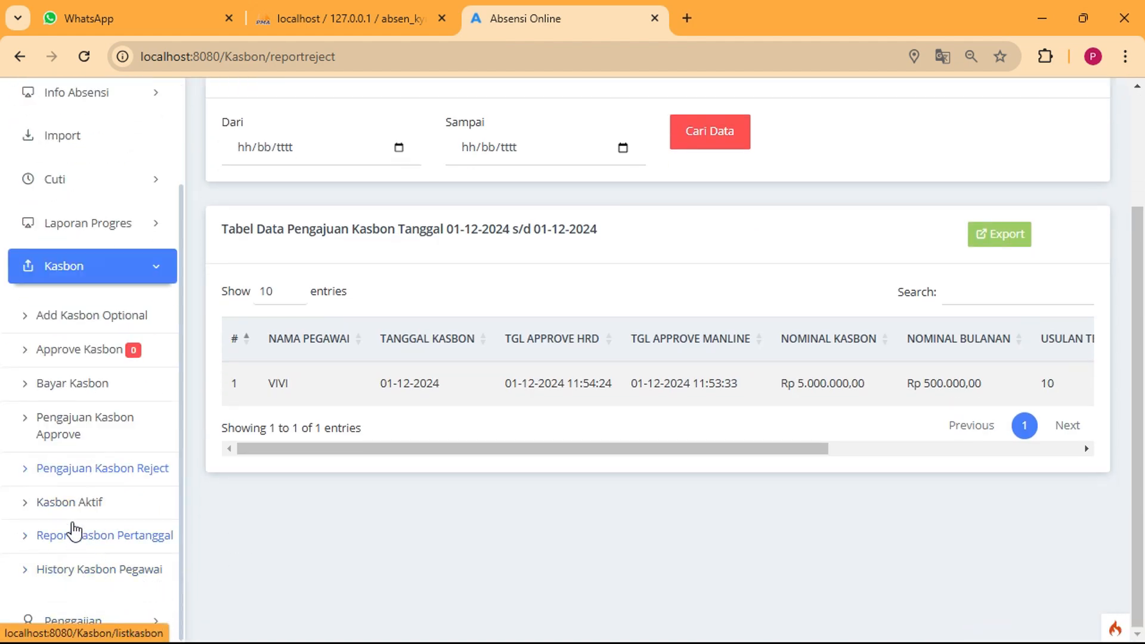
left_click(98, 503)
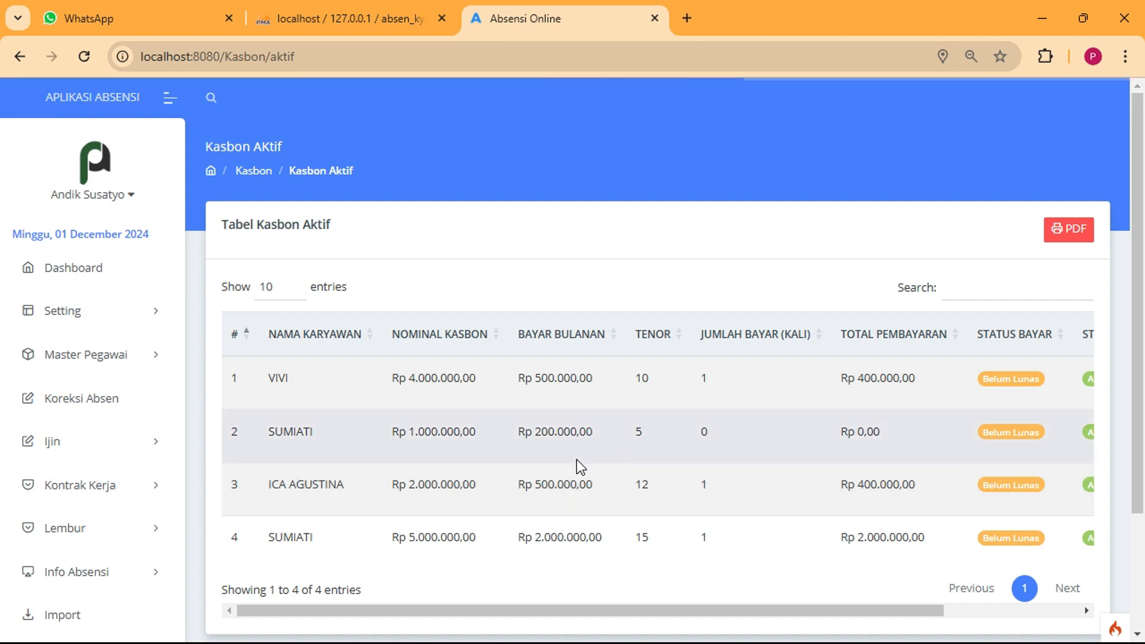
left_click_drag(527, 612, 705, 624)
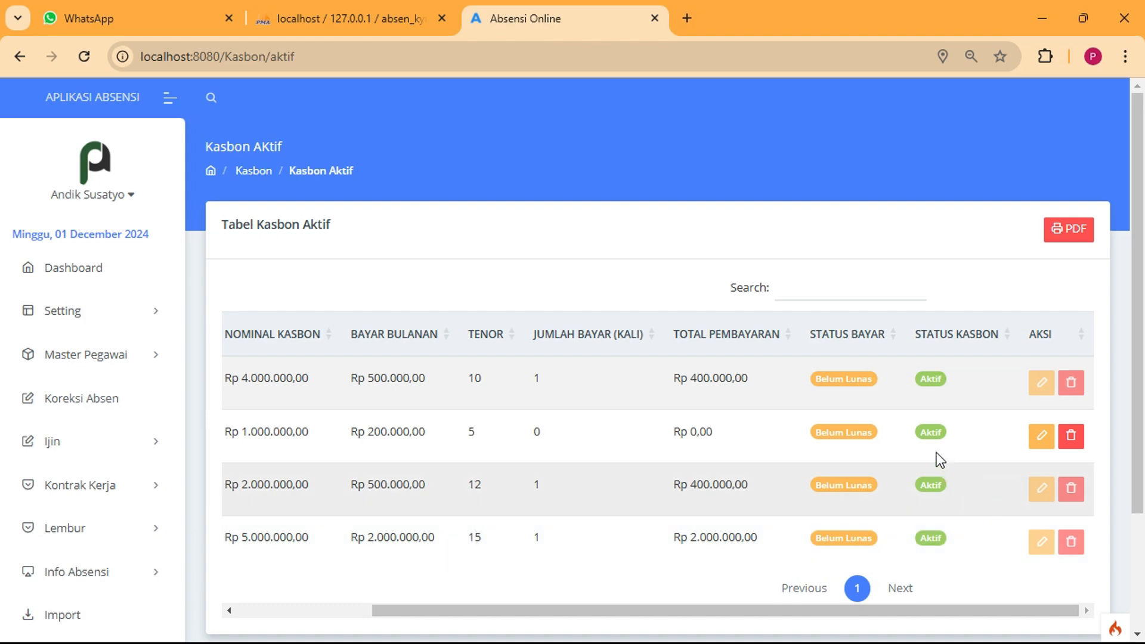
left_click(929, 538)
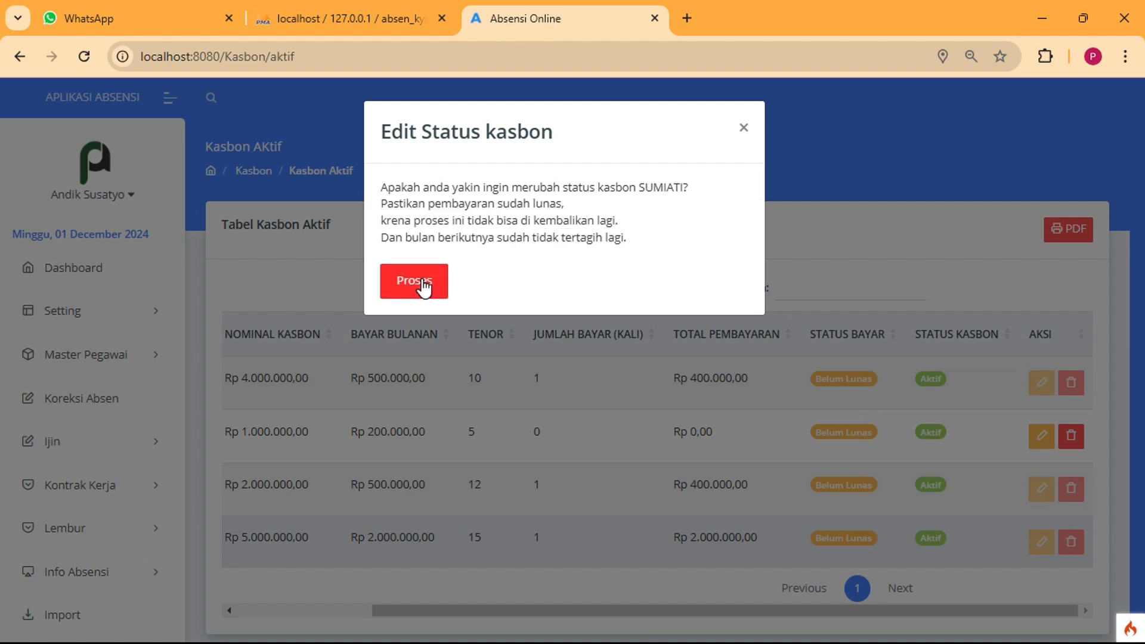
left_click(663, 570)
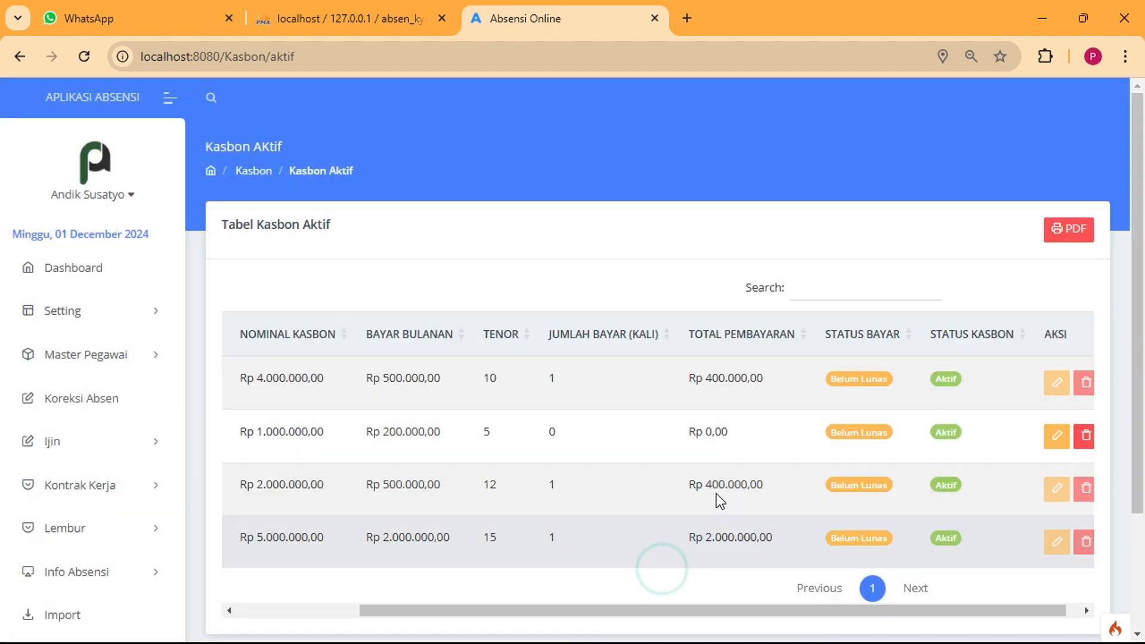
left_click_drag(843, 540, 892, 539)
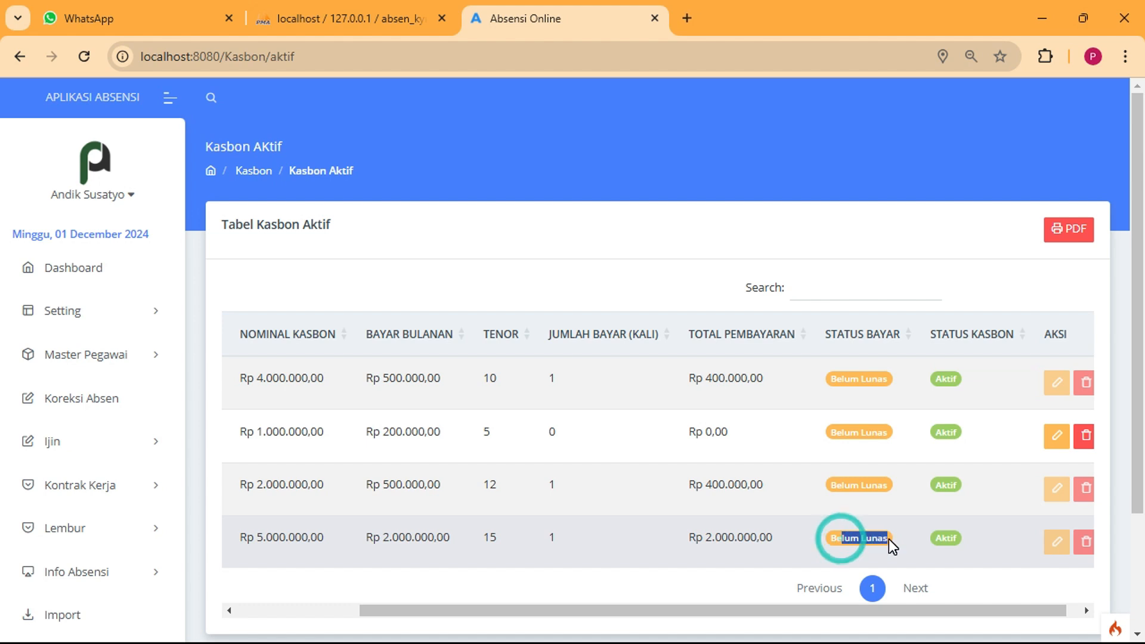
left_click_drag(872, 607, 681, 611)
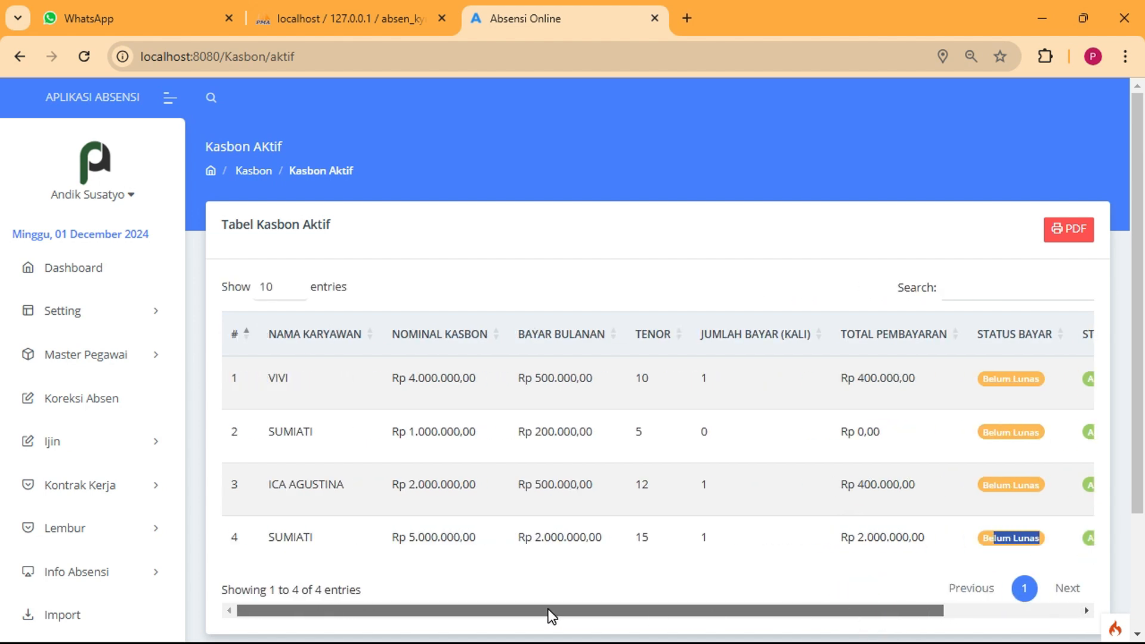
left_click_drag(515, 611, 467, 611)
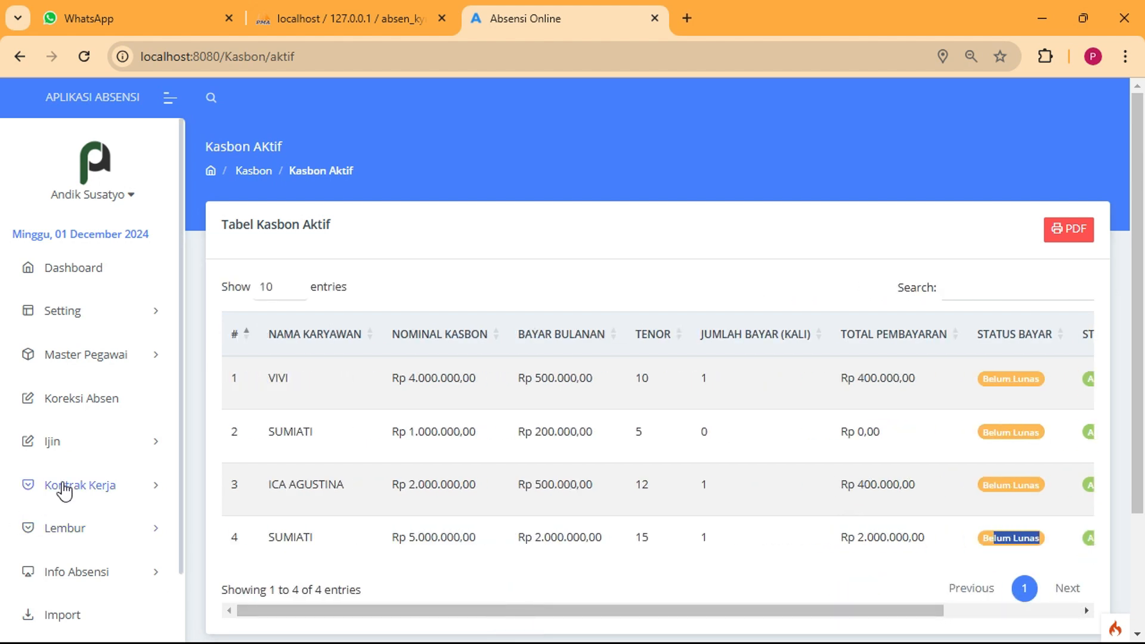
scroll(105, 477, "down", 5)
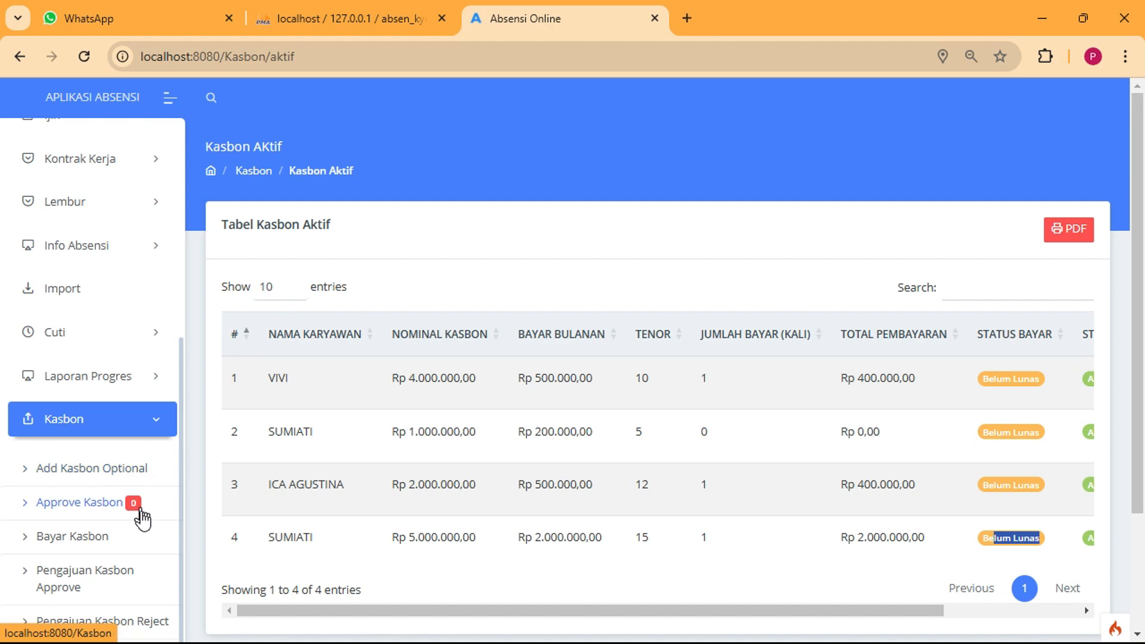
scroll(196, 540, "down", 3)
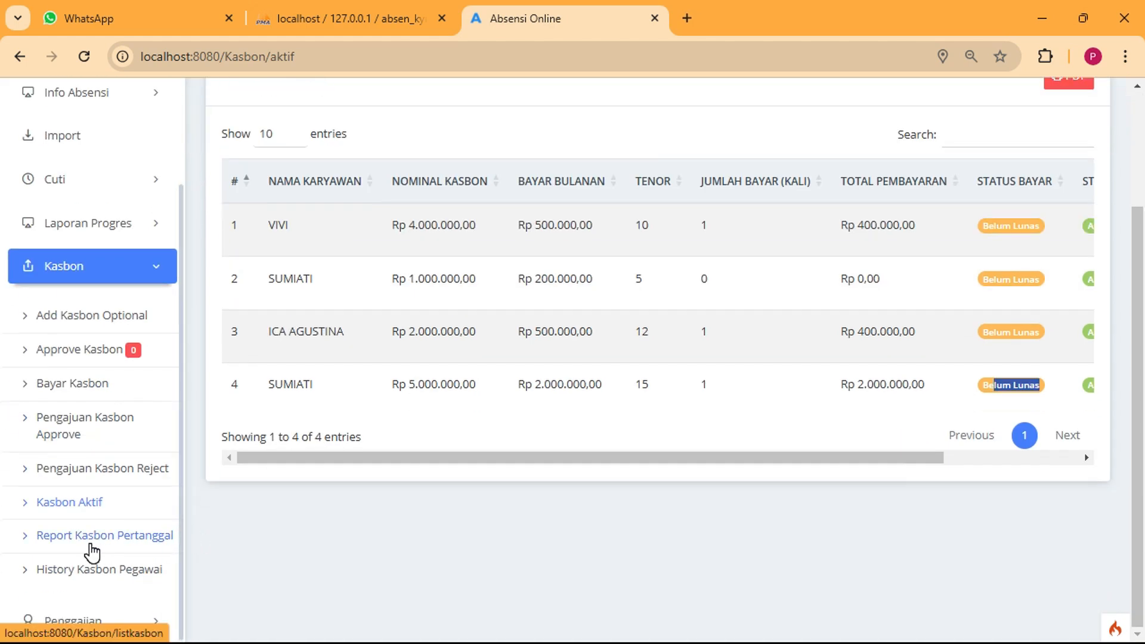
Show History Kasbon Pegawai for the employee holding the 1.000.000 loan
left_click(100, 540)
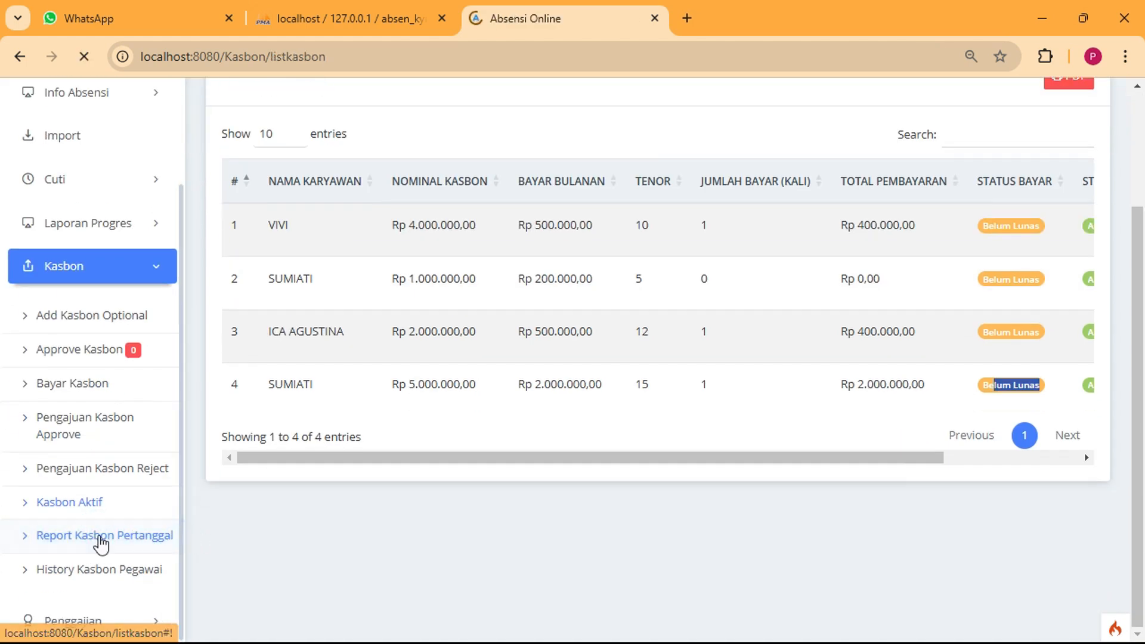
scroll(107, 550, "down", 6)
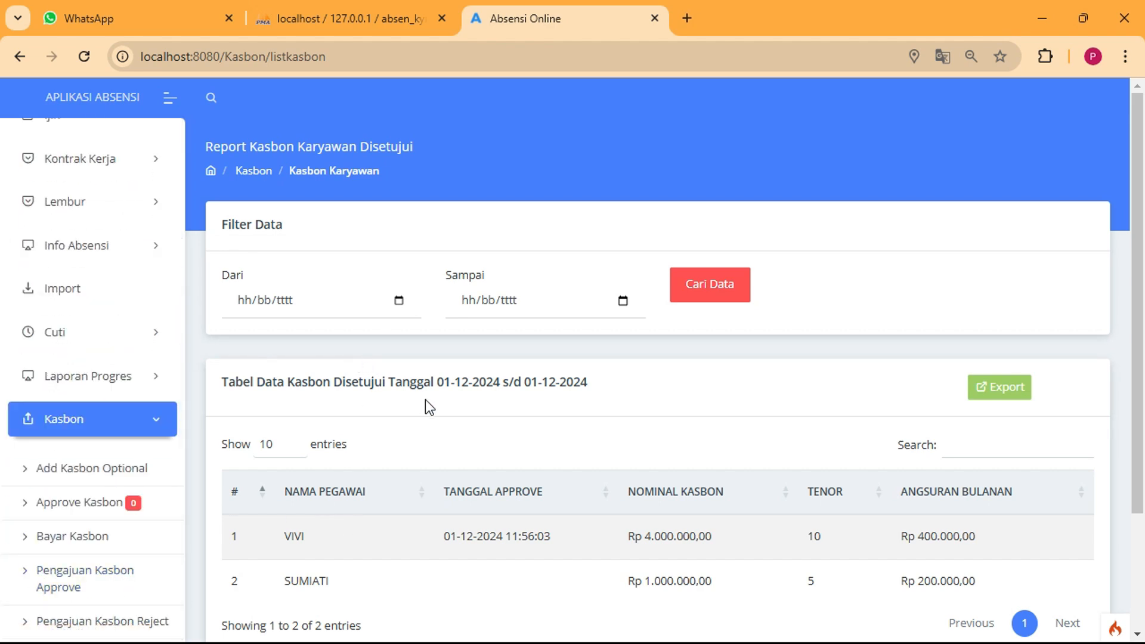
scroll(495, 346, "down", 3)
left_click(87, 572)
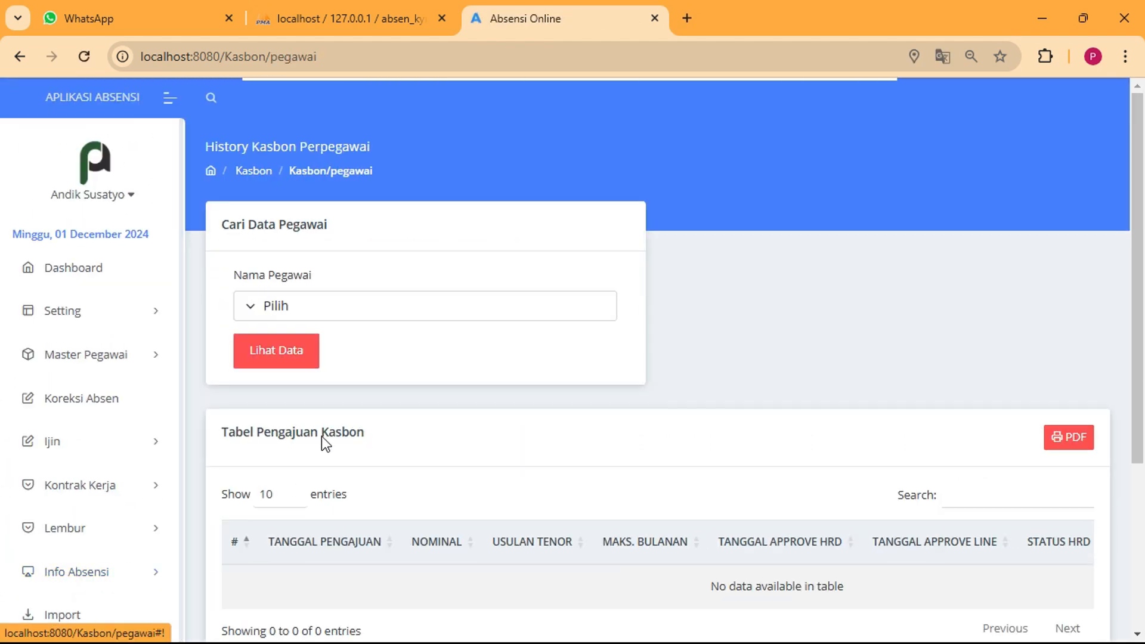
left_click(370, 303)
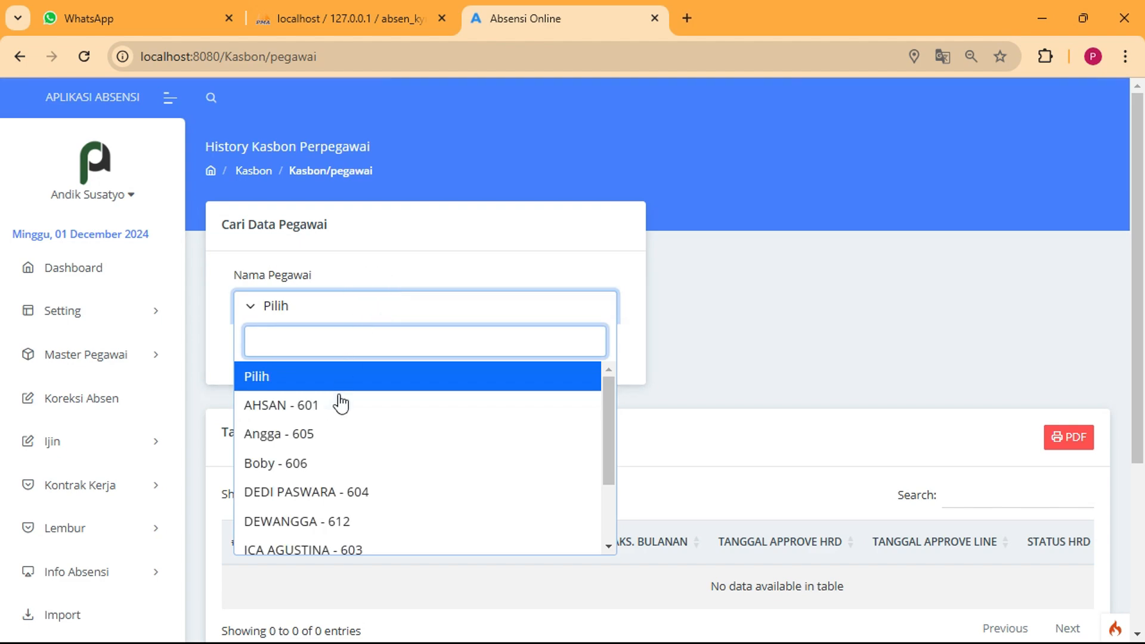
scroll(334, 480, "down", 3)
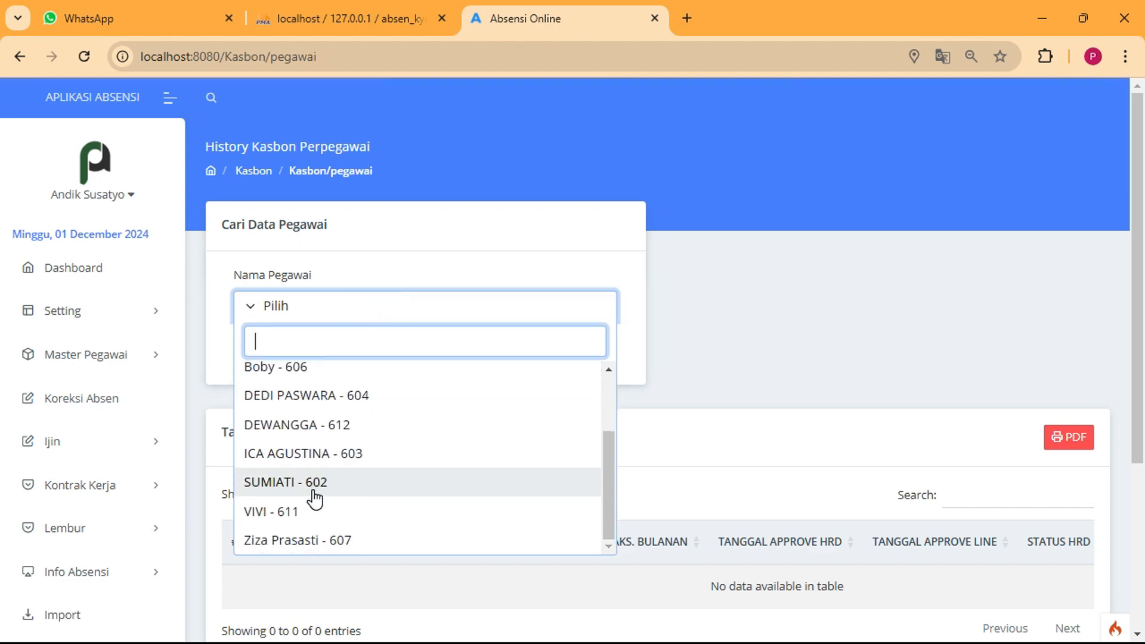
left_click(301, 477)
left_click(276, 350)
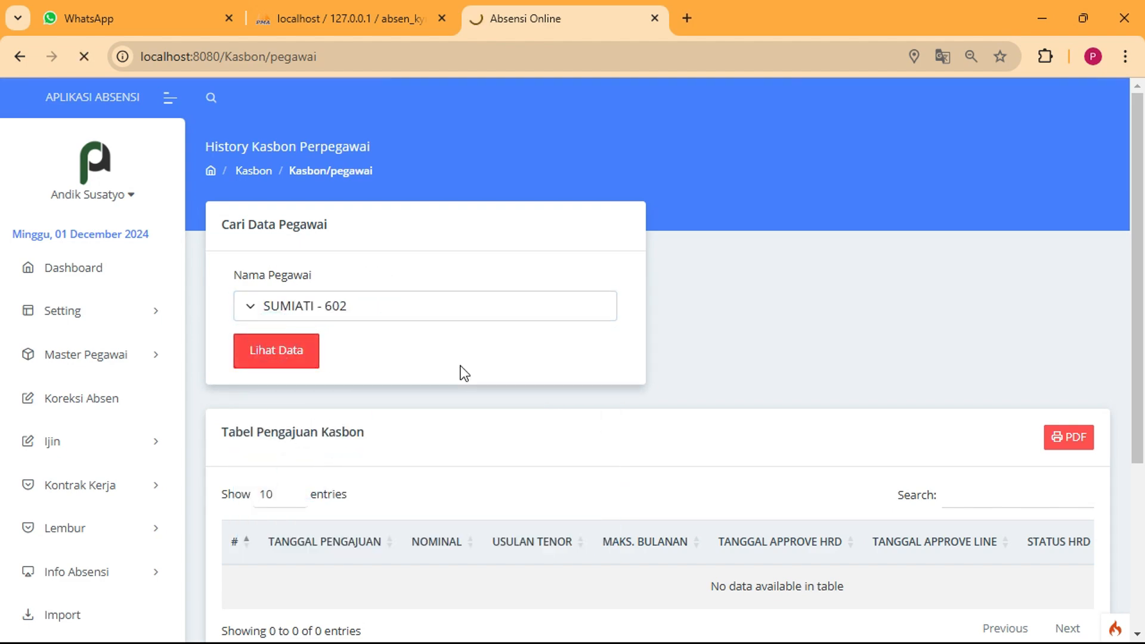
Review the history: Rp 1.000.000,00 with 0 payments, Rp 5.000.000,00 with 1, both Belum Lunas
scroll(464, 369, "down", 6)
scroll(524, 297, "up", 5)
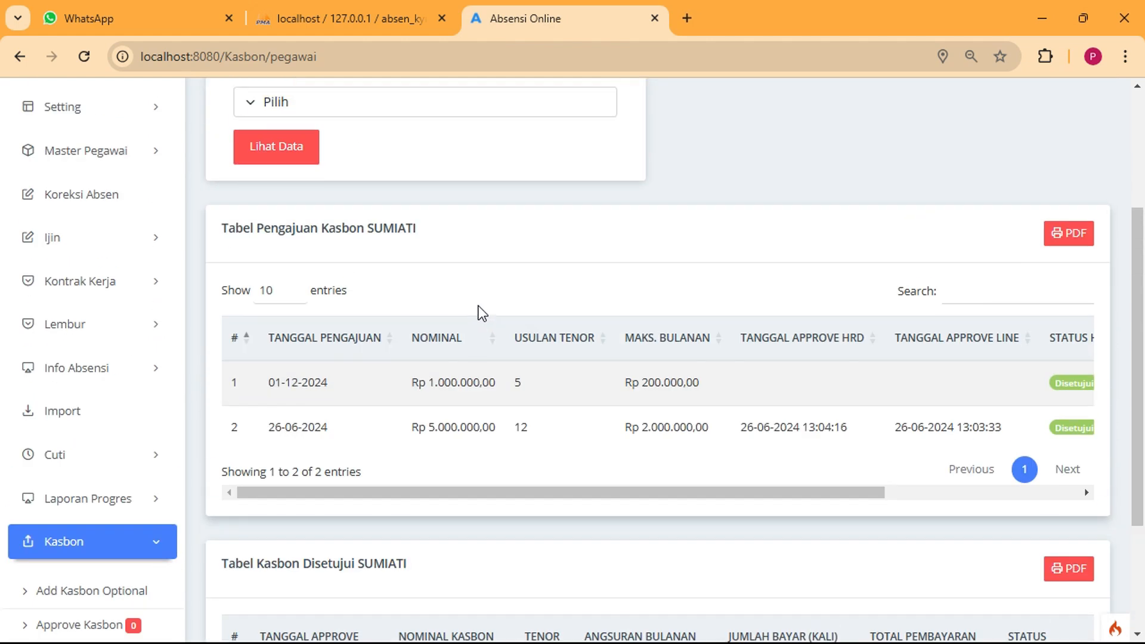
left_click_drag(263, 322, 367, 323)
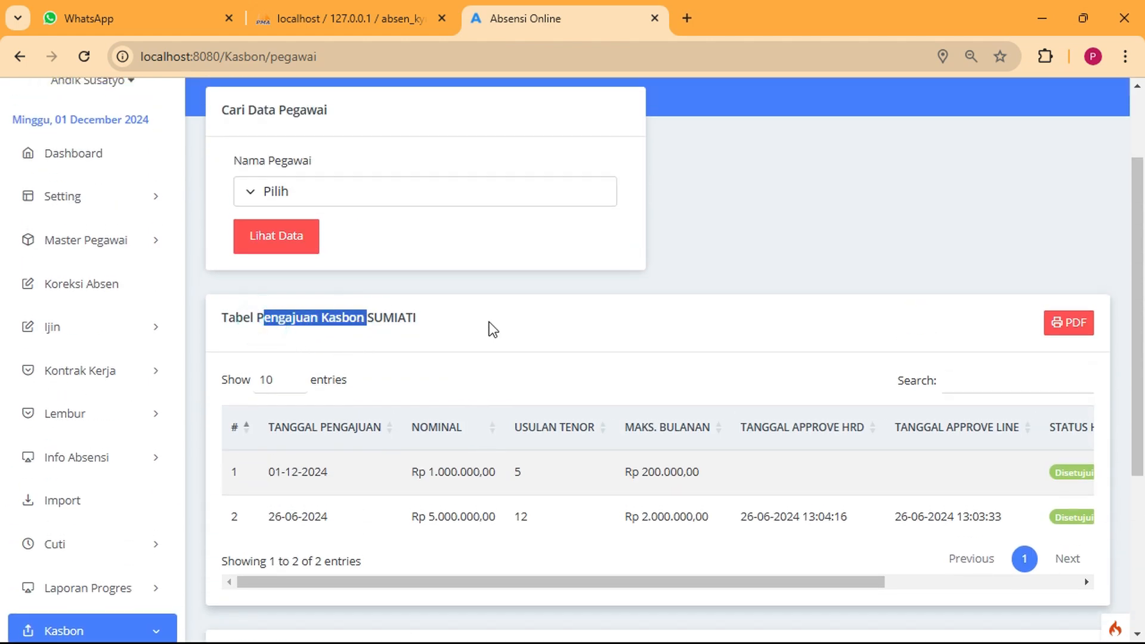
left_click(499, 324)
left_click_drag(286, 319, 383, 325)
scroll(620, 523, "down", 5)
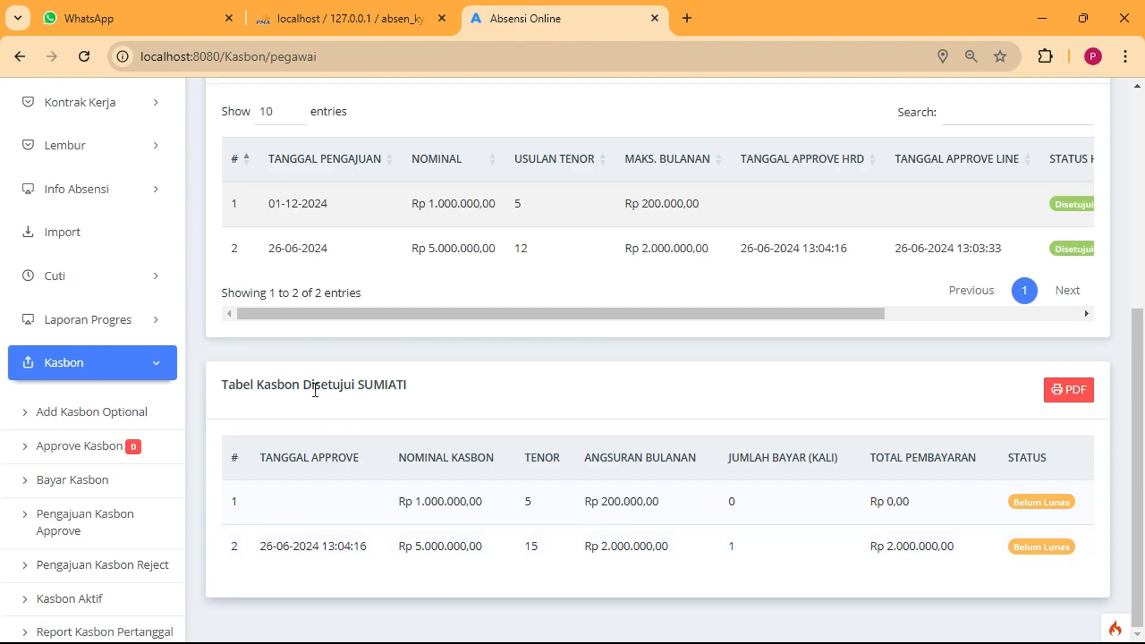
left_click_drag(312, 385, 512, 415)
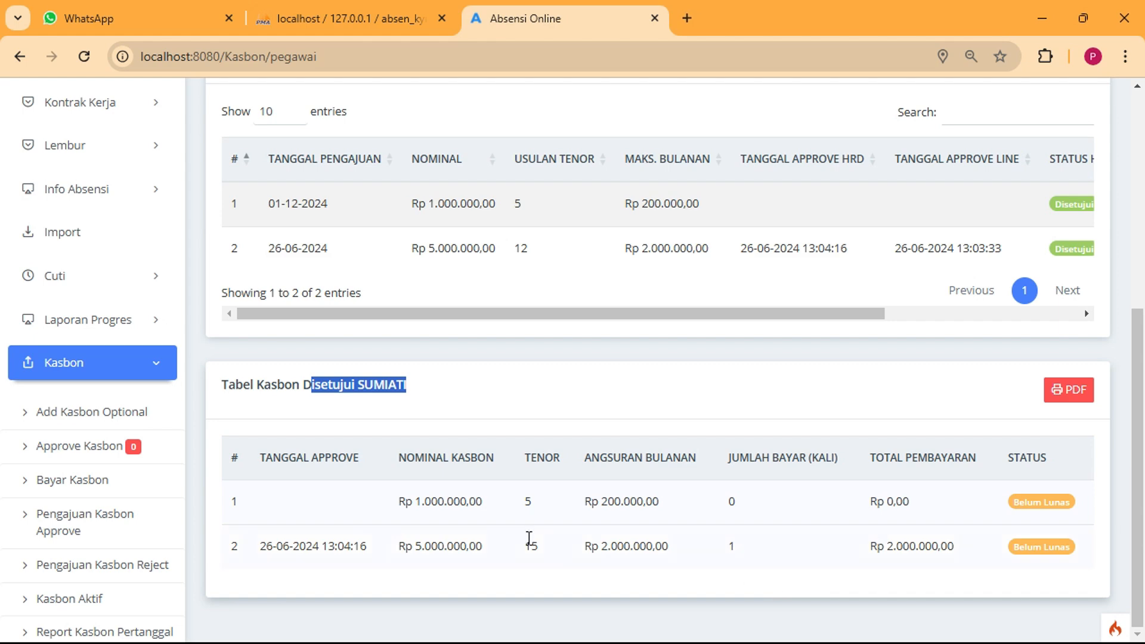
scroll(173, 463, "down", 2)
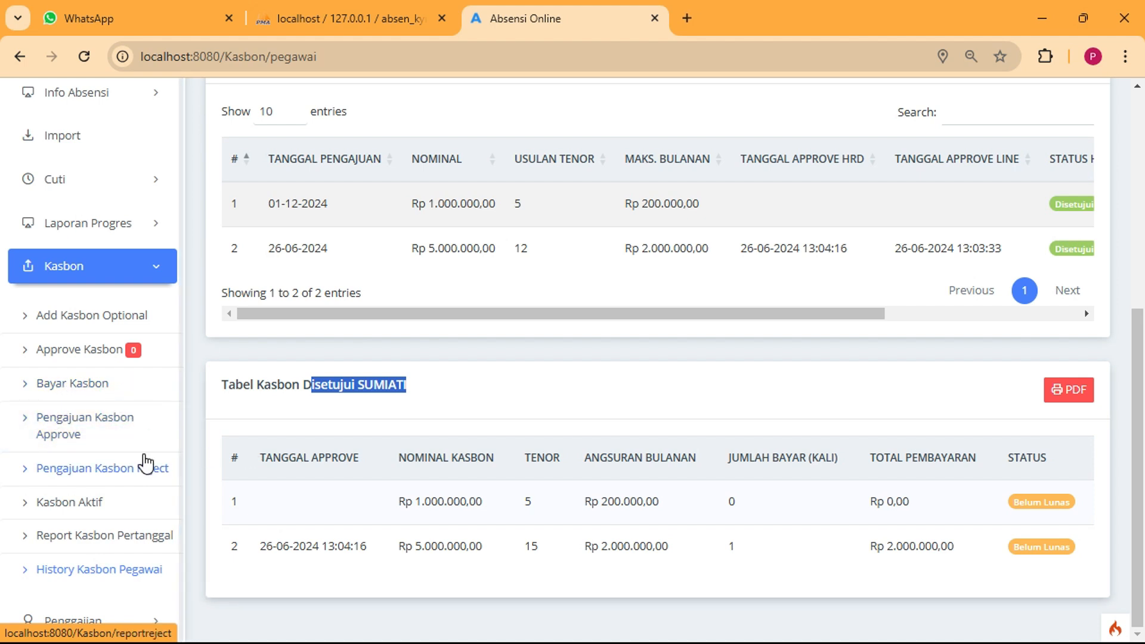
left_click(159, 266)
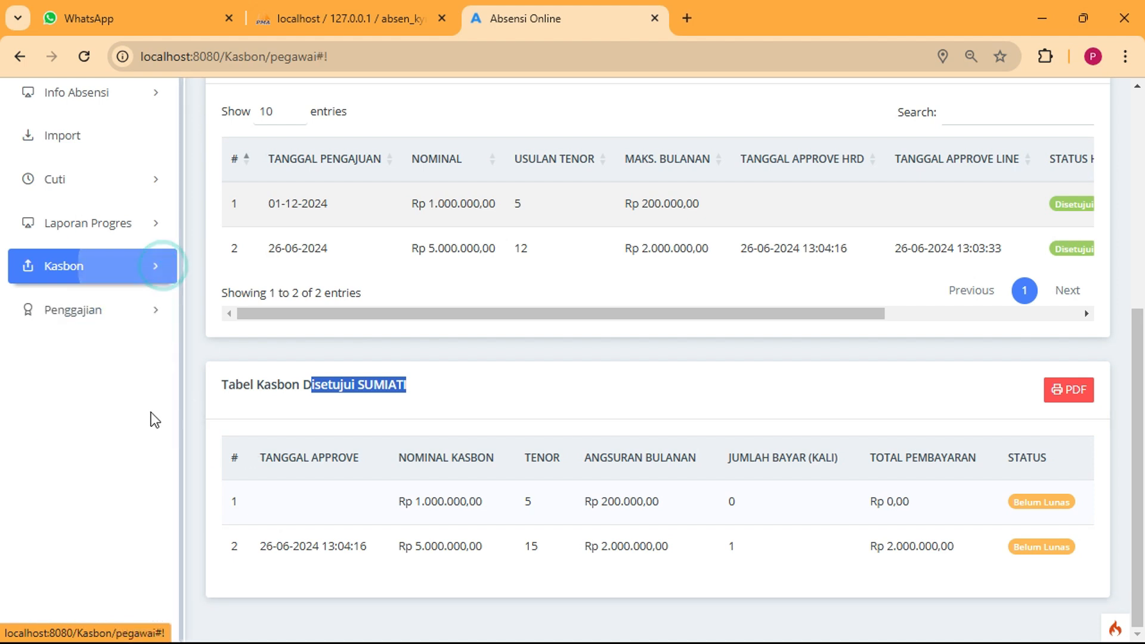
left_click(146, 314)
left_click(148, 316)
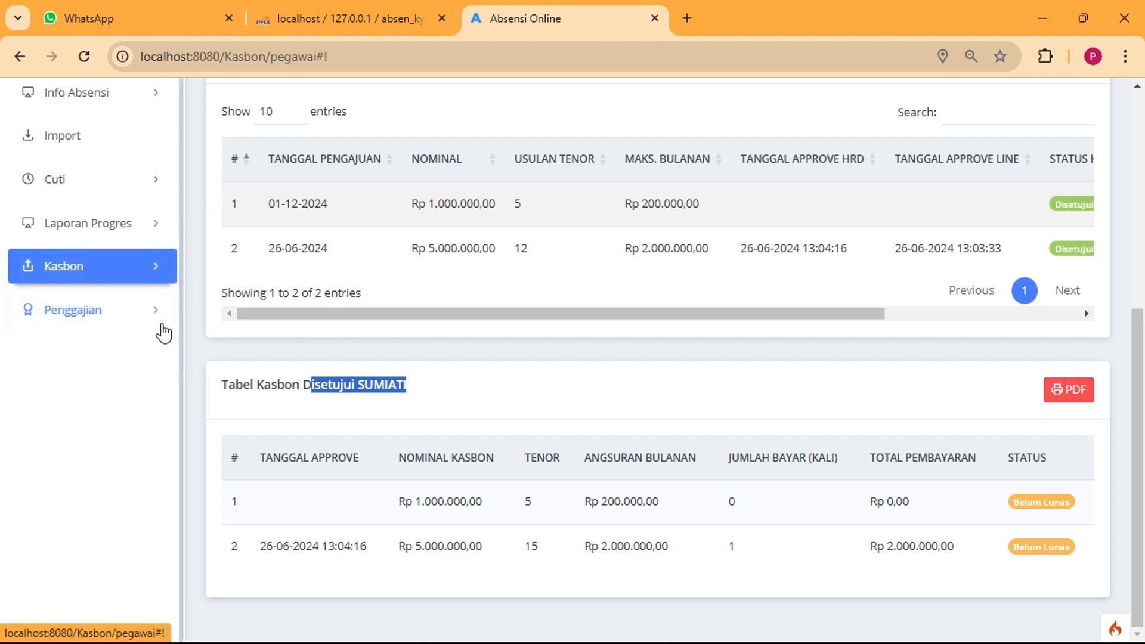